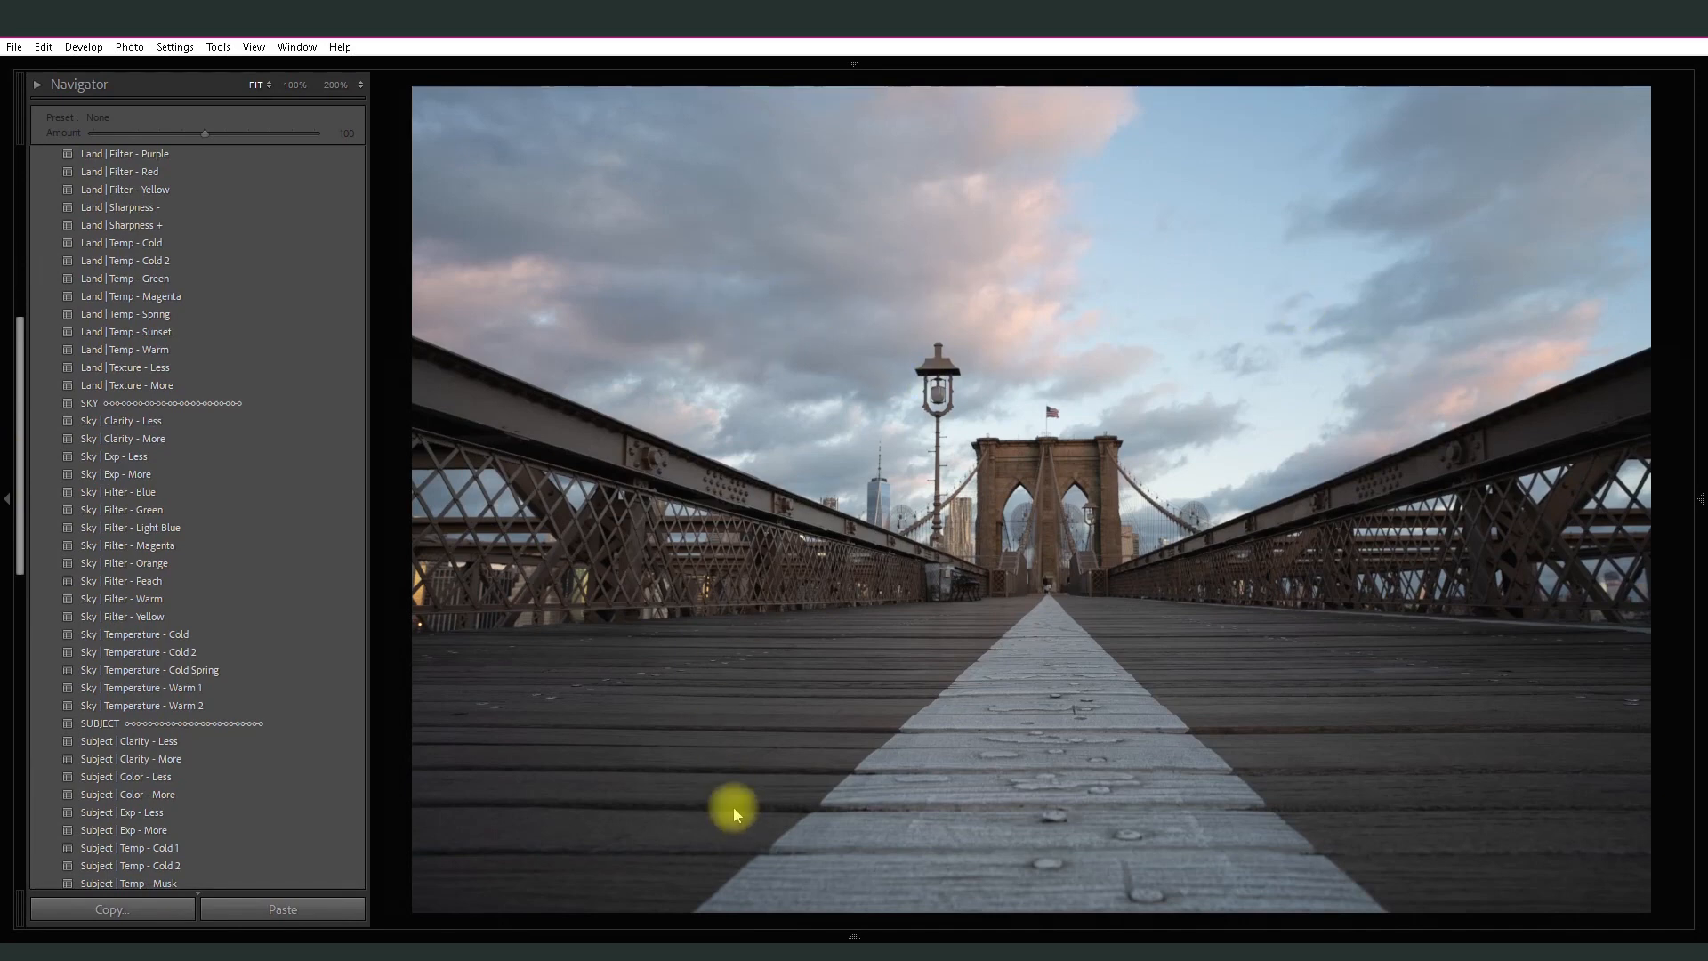
- Look through the land, sky and subject presets of AI Landscape Pro and the contents of The Landscape Collection
drag(19, 465, 20, 541)
click(116, 540)
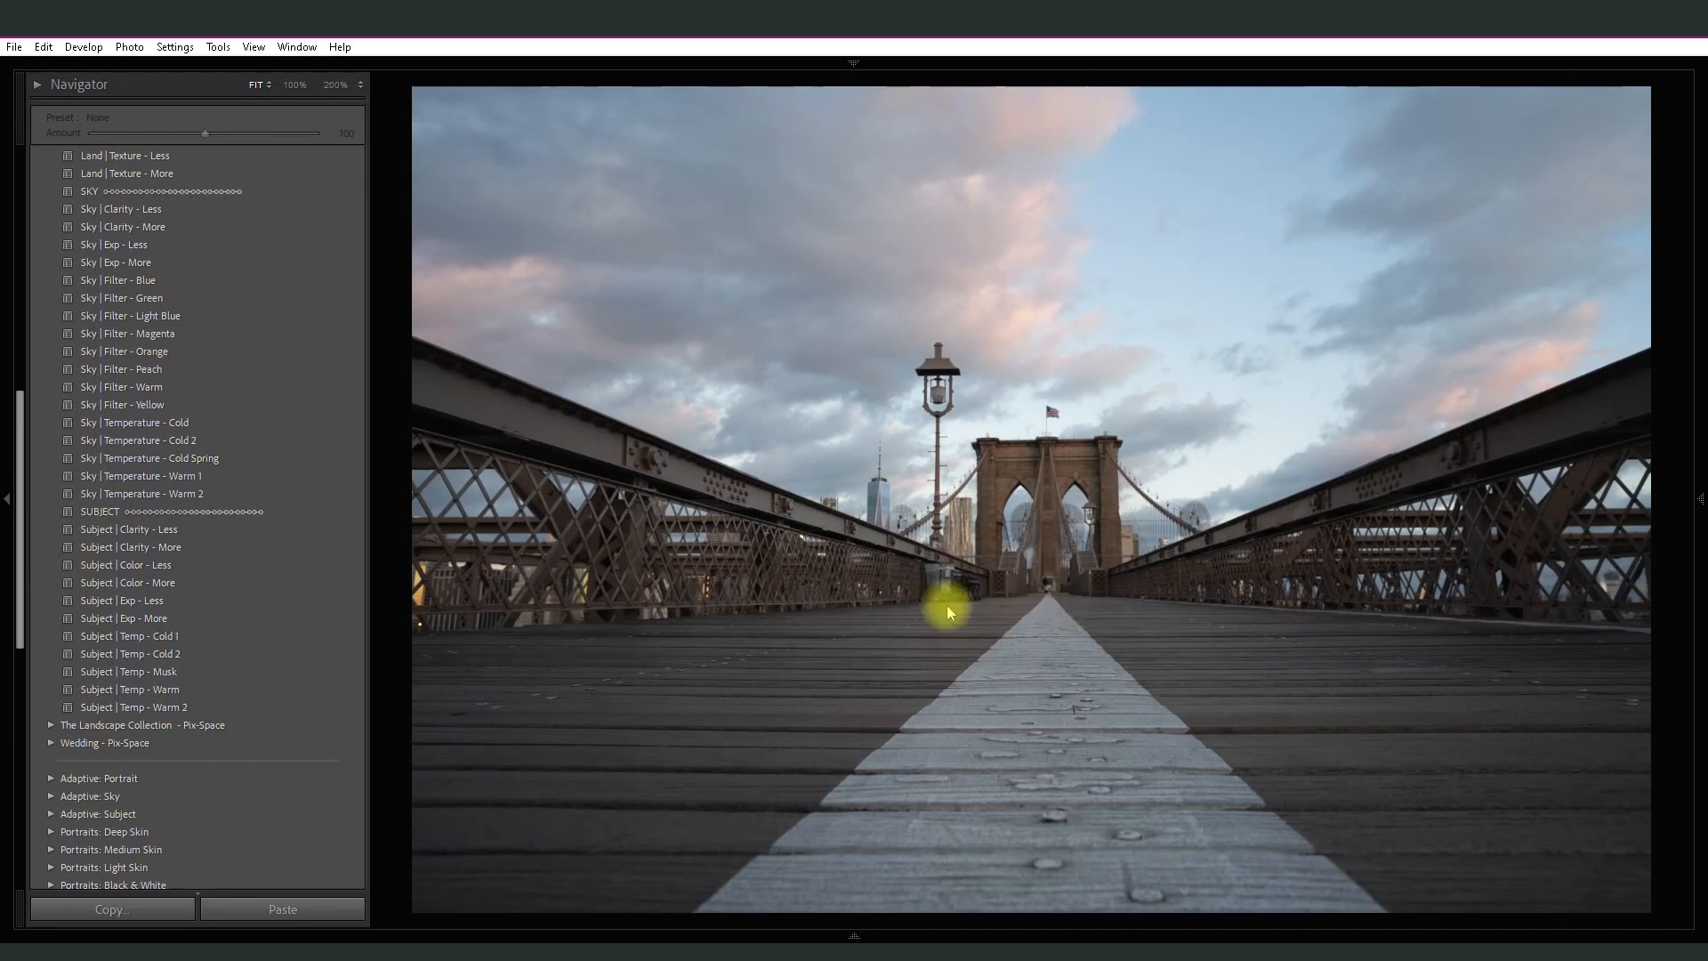
click(229, 616)
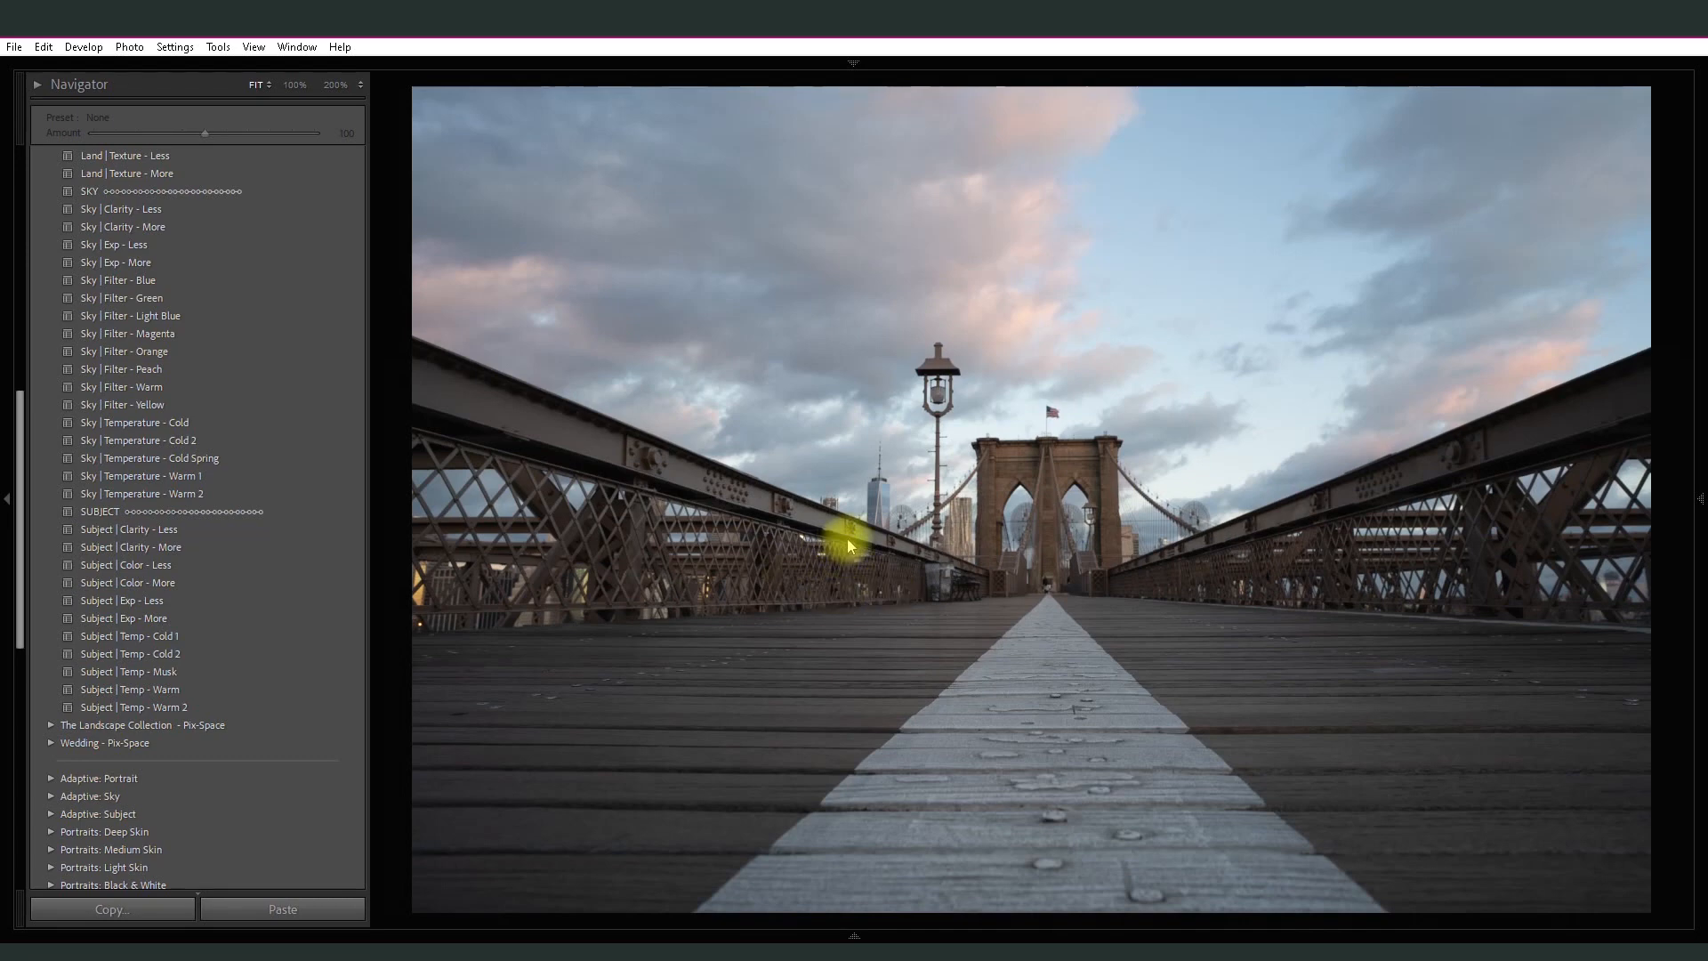
click(147, 707)
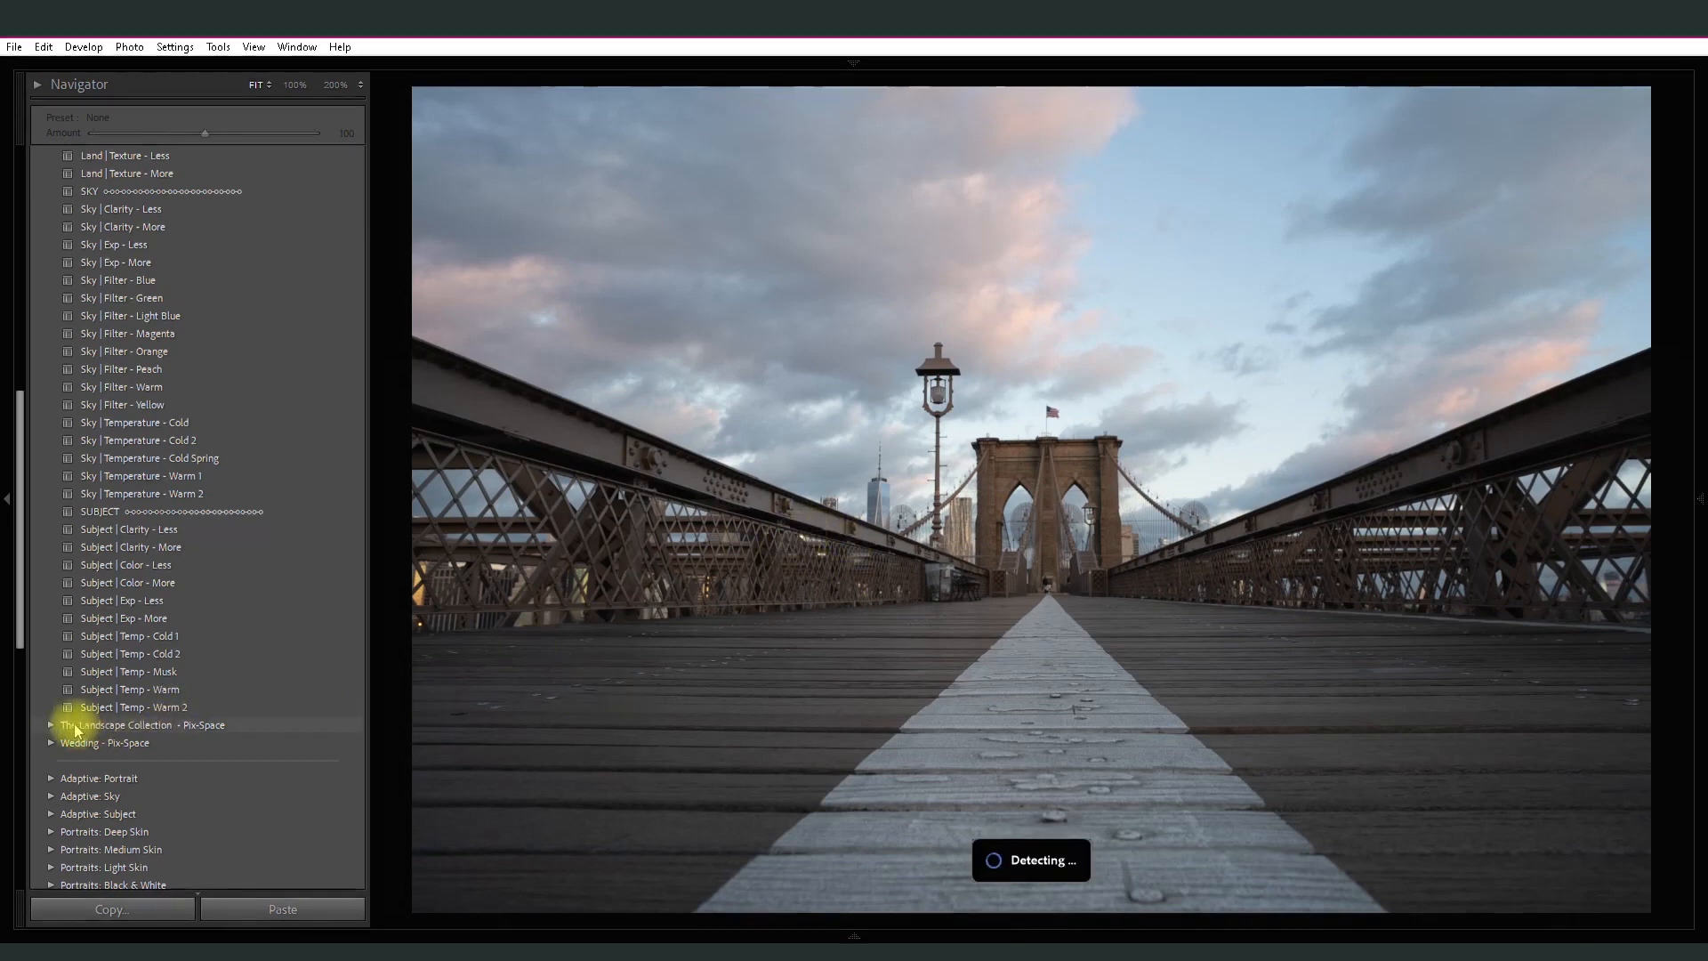
click(53, 725)
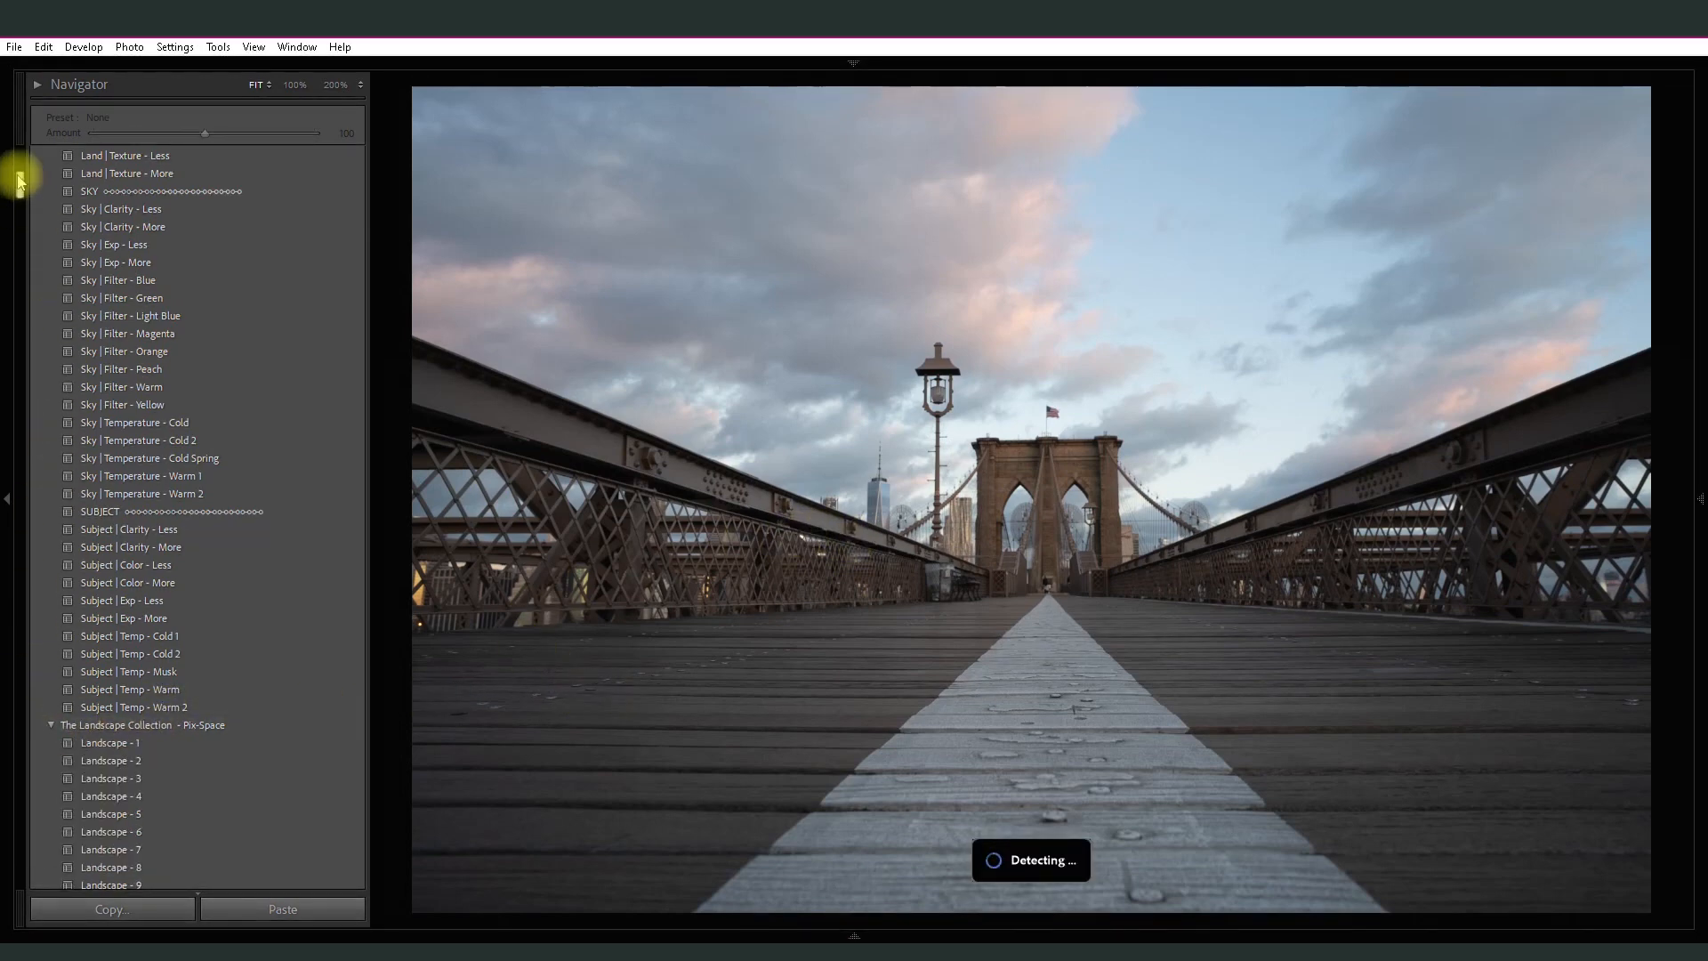
mouse_move(19, 181)
mouse_down()
mouse_move(3, 534)
mouse_move(3, 180)
mouse_up()
click(55, 783)
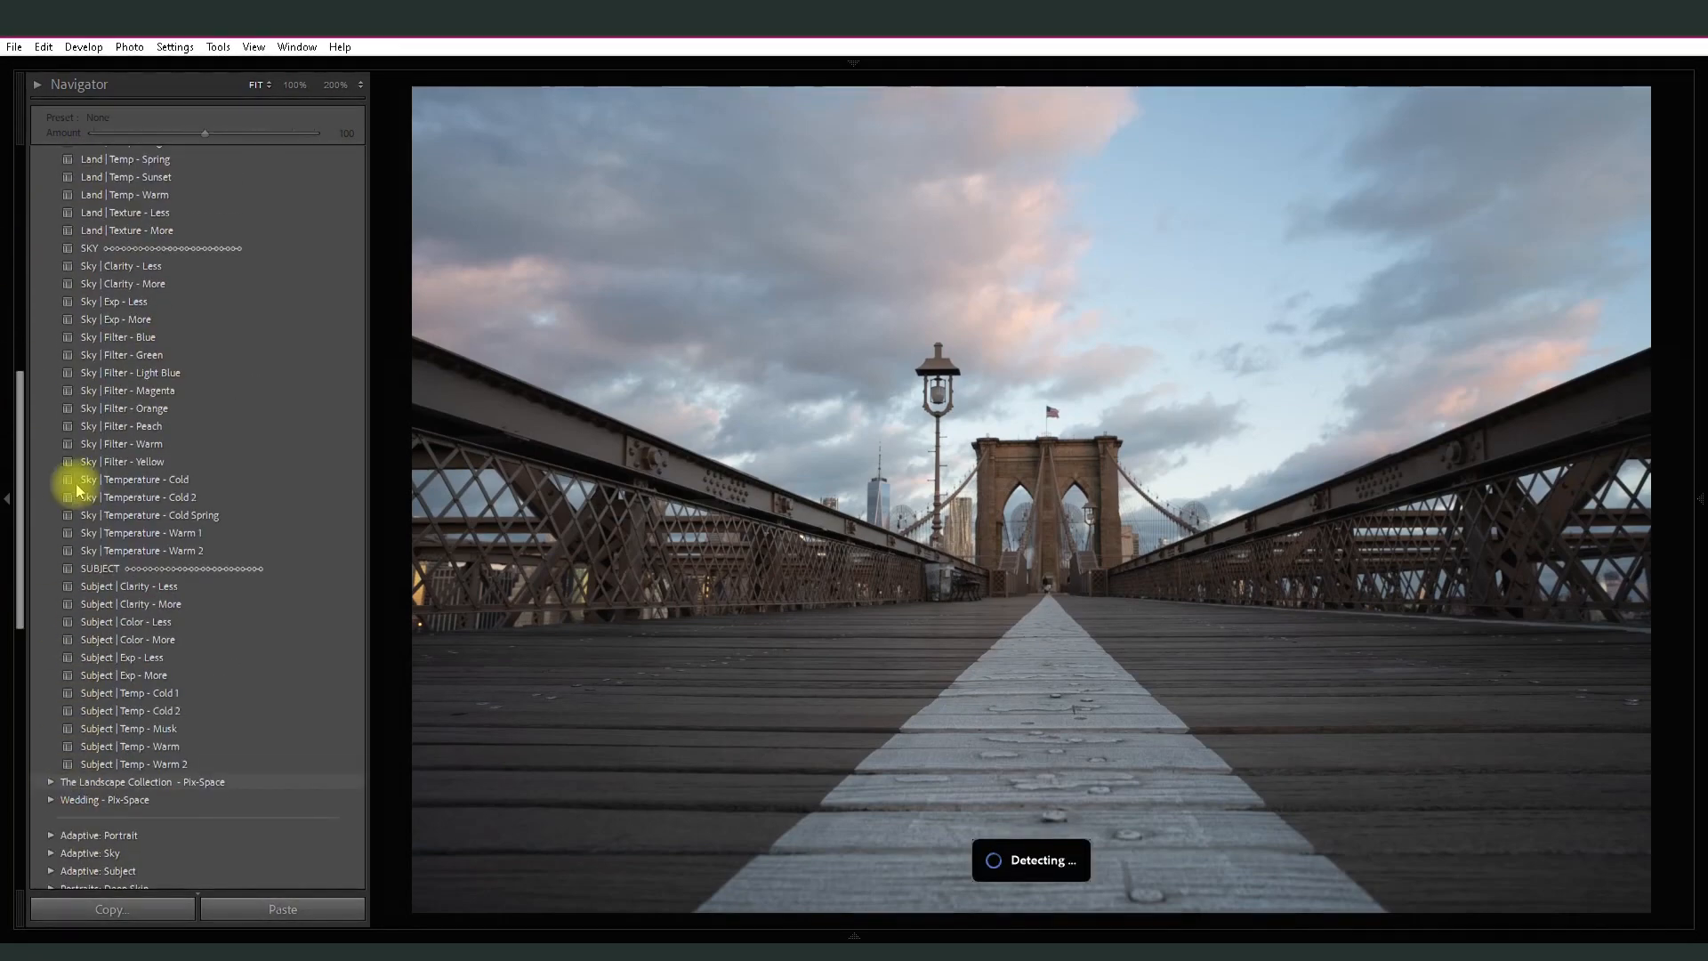
drag(19, 492, 4, 256)
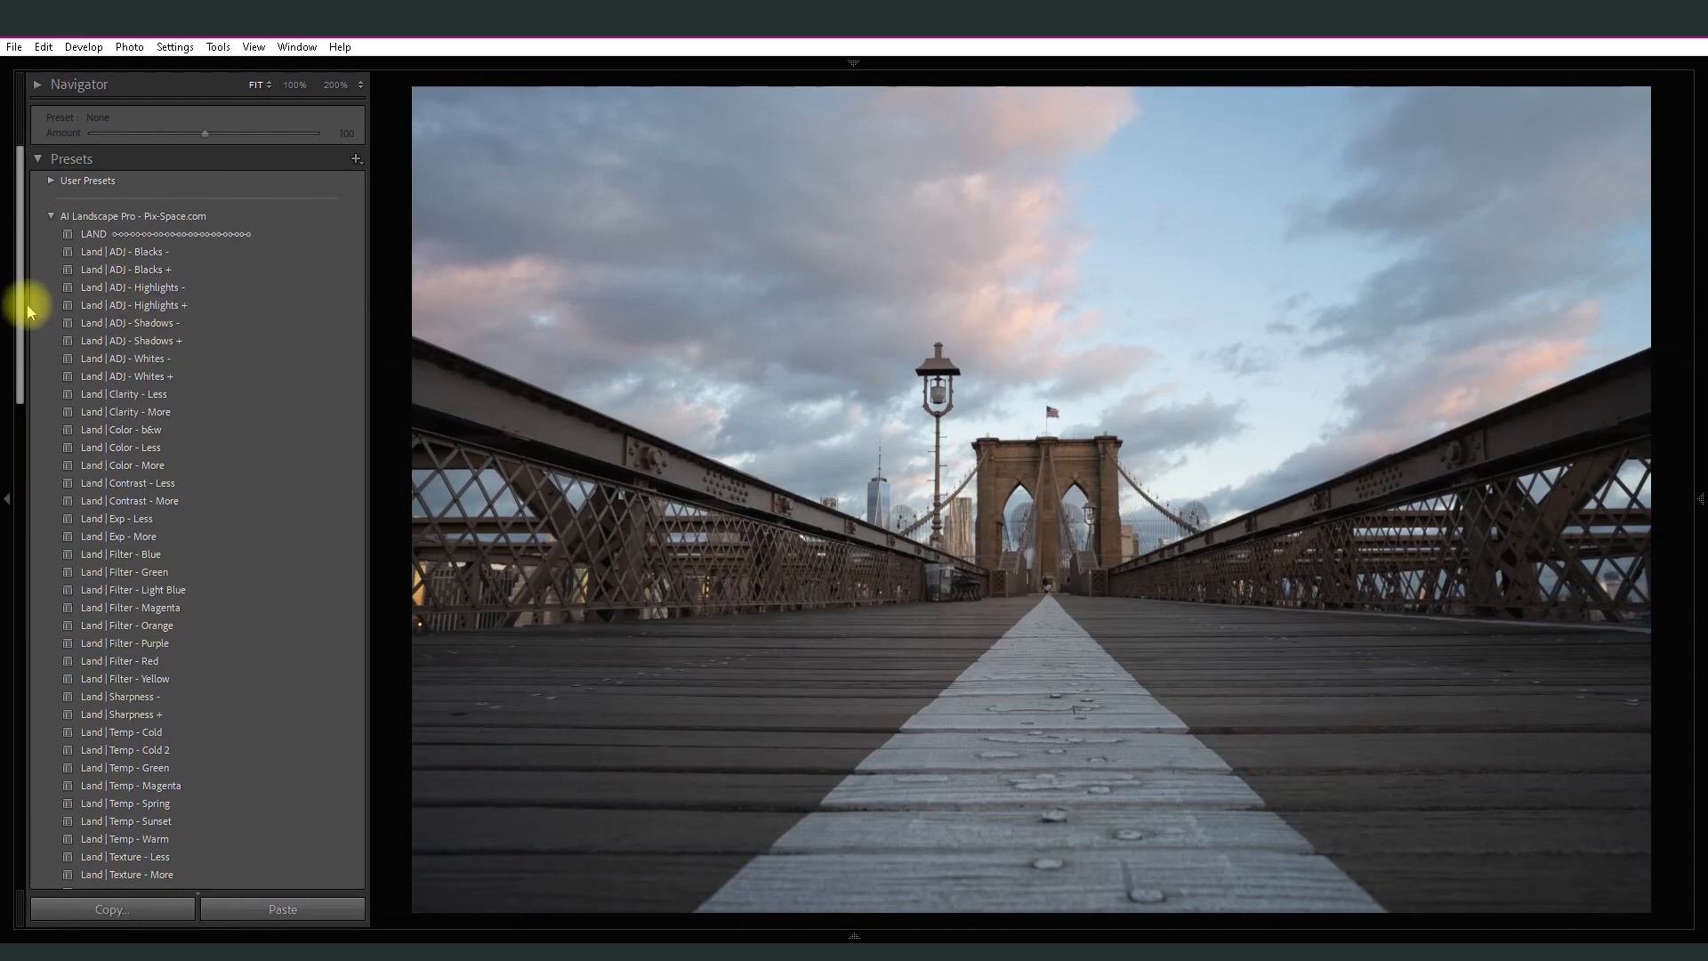
- Apply the Land | Exp - More preset to the bridge photo and set its amount to 71
scroll(27, 307, down, 2)
scroll(27, 322, down, 1)
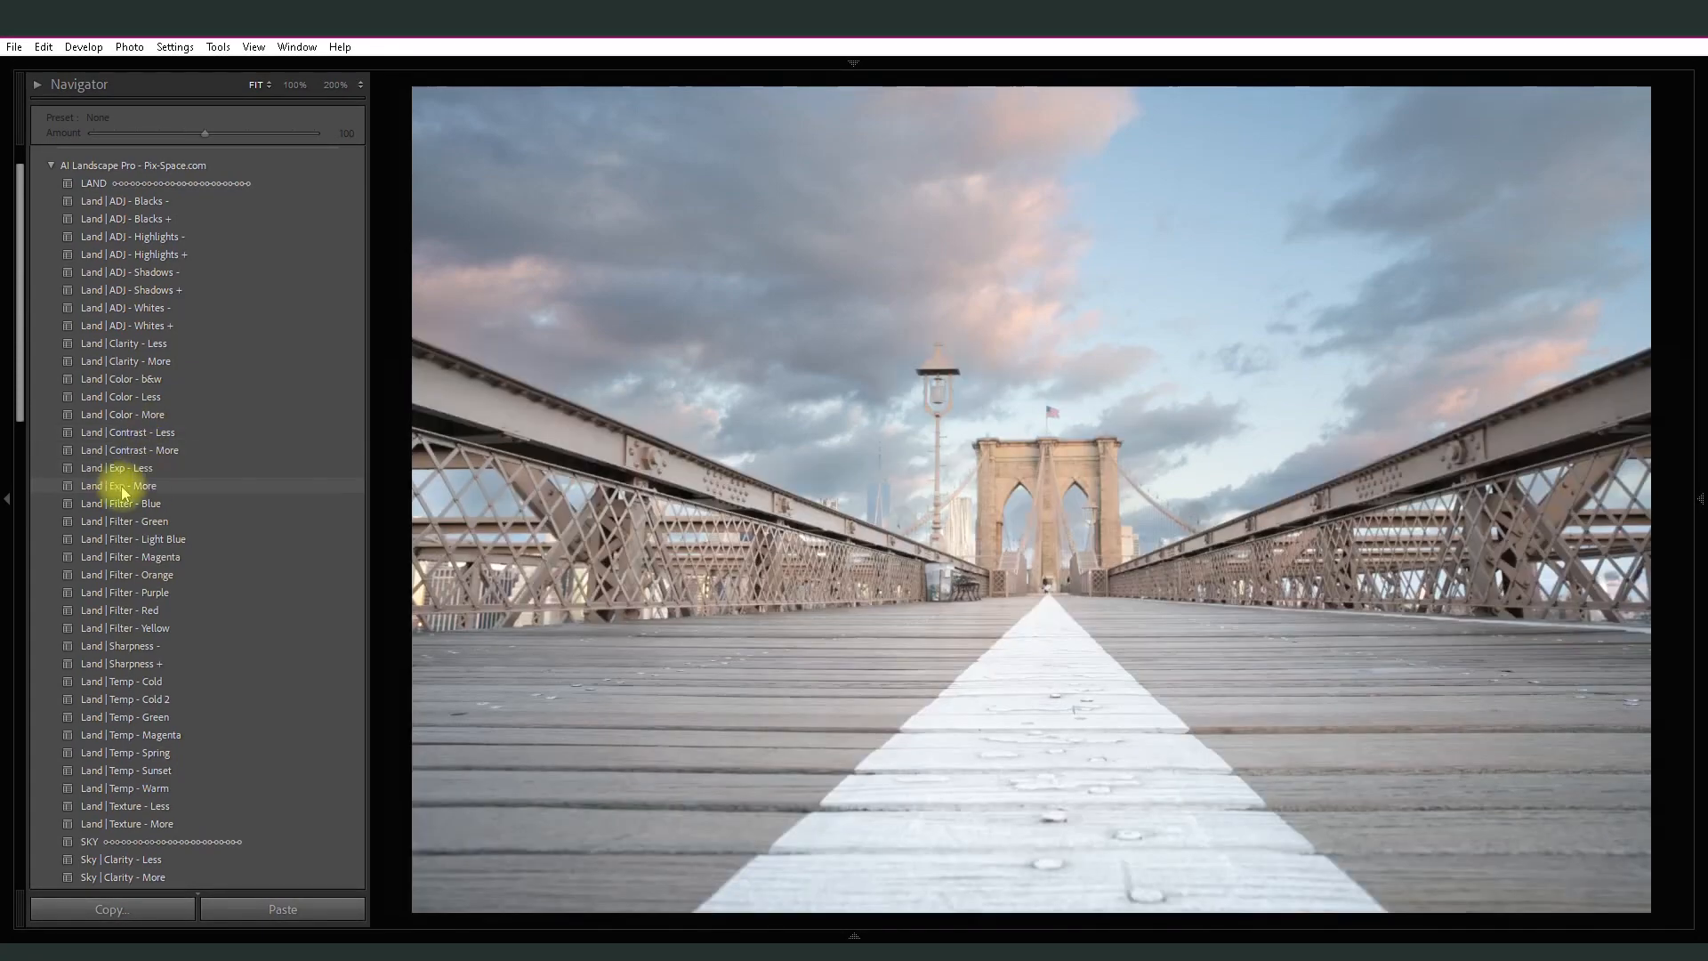
click(125, 485)
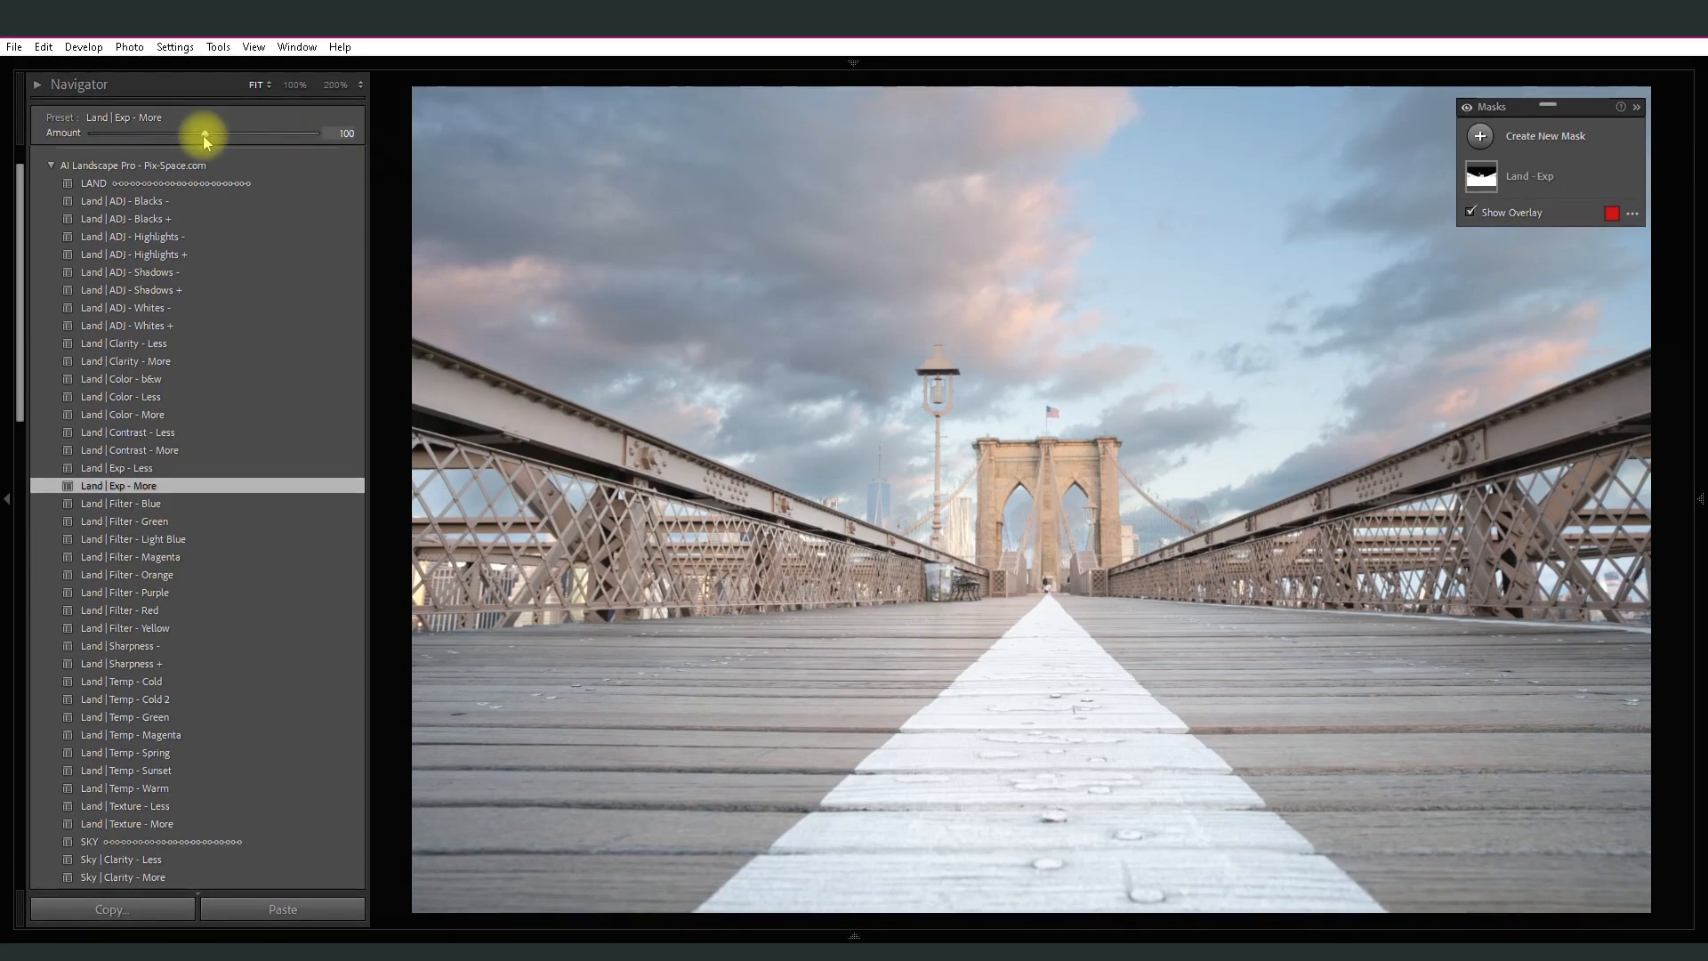
mouse_move(204, 135)
mouse_down()
mouse_move(161, 136)
mouse_move(173, 142)
mouse_up()
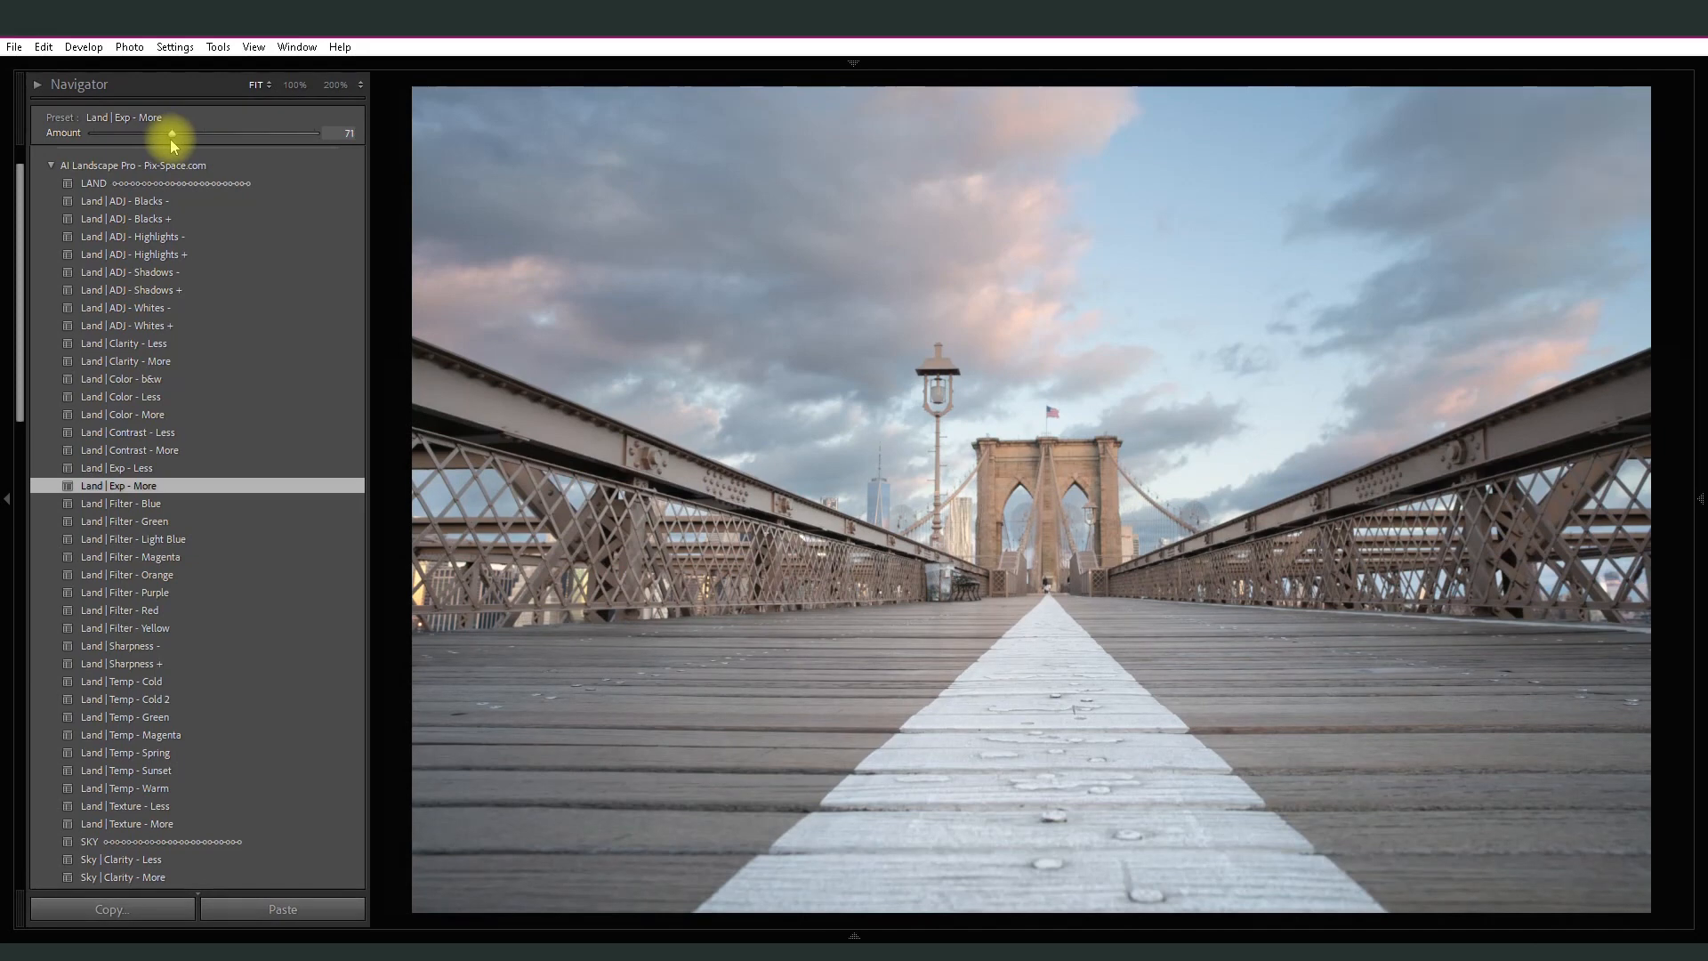
mouse_move(476, 173)
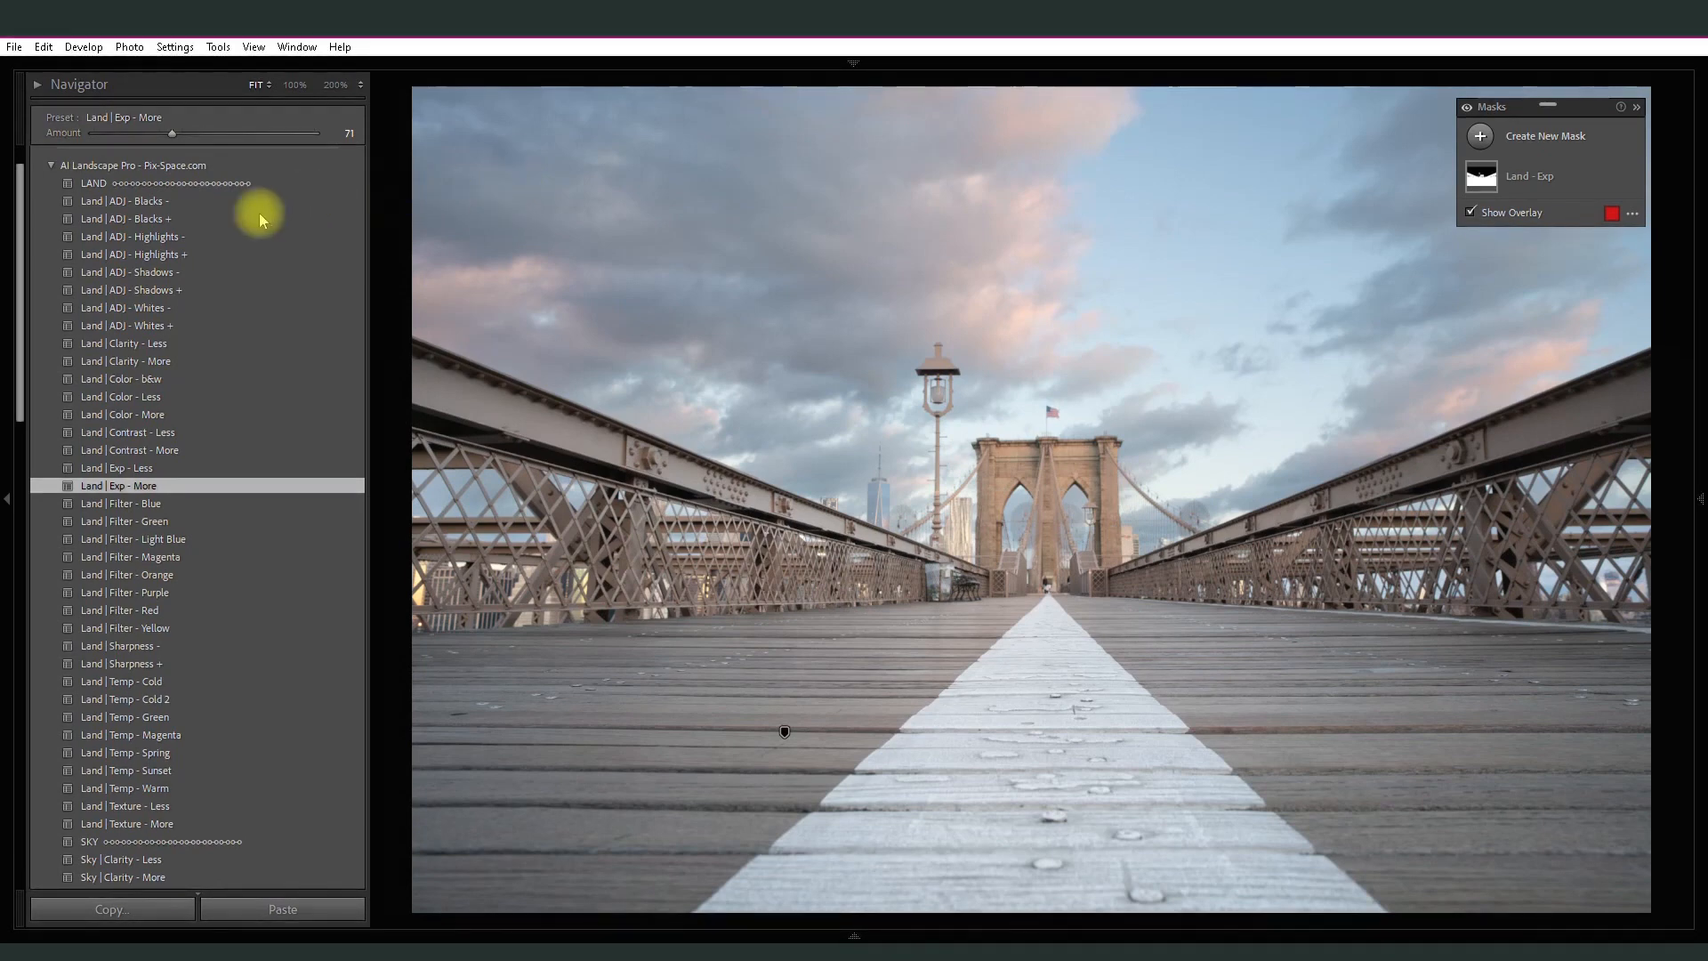
- Apply the Land | Clarity - More preset at amount 69 and the Land | Sharpness + preset at amount 184
click(153, 362)
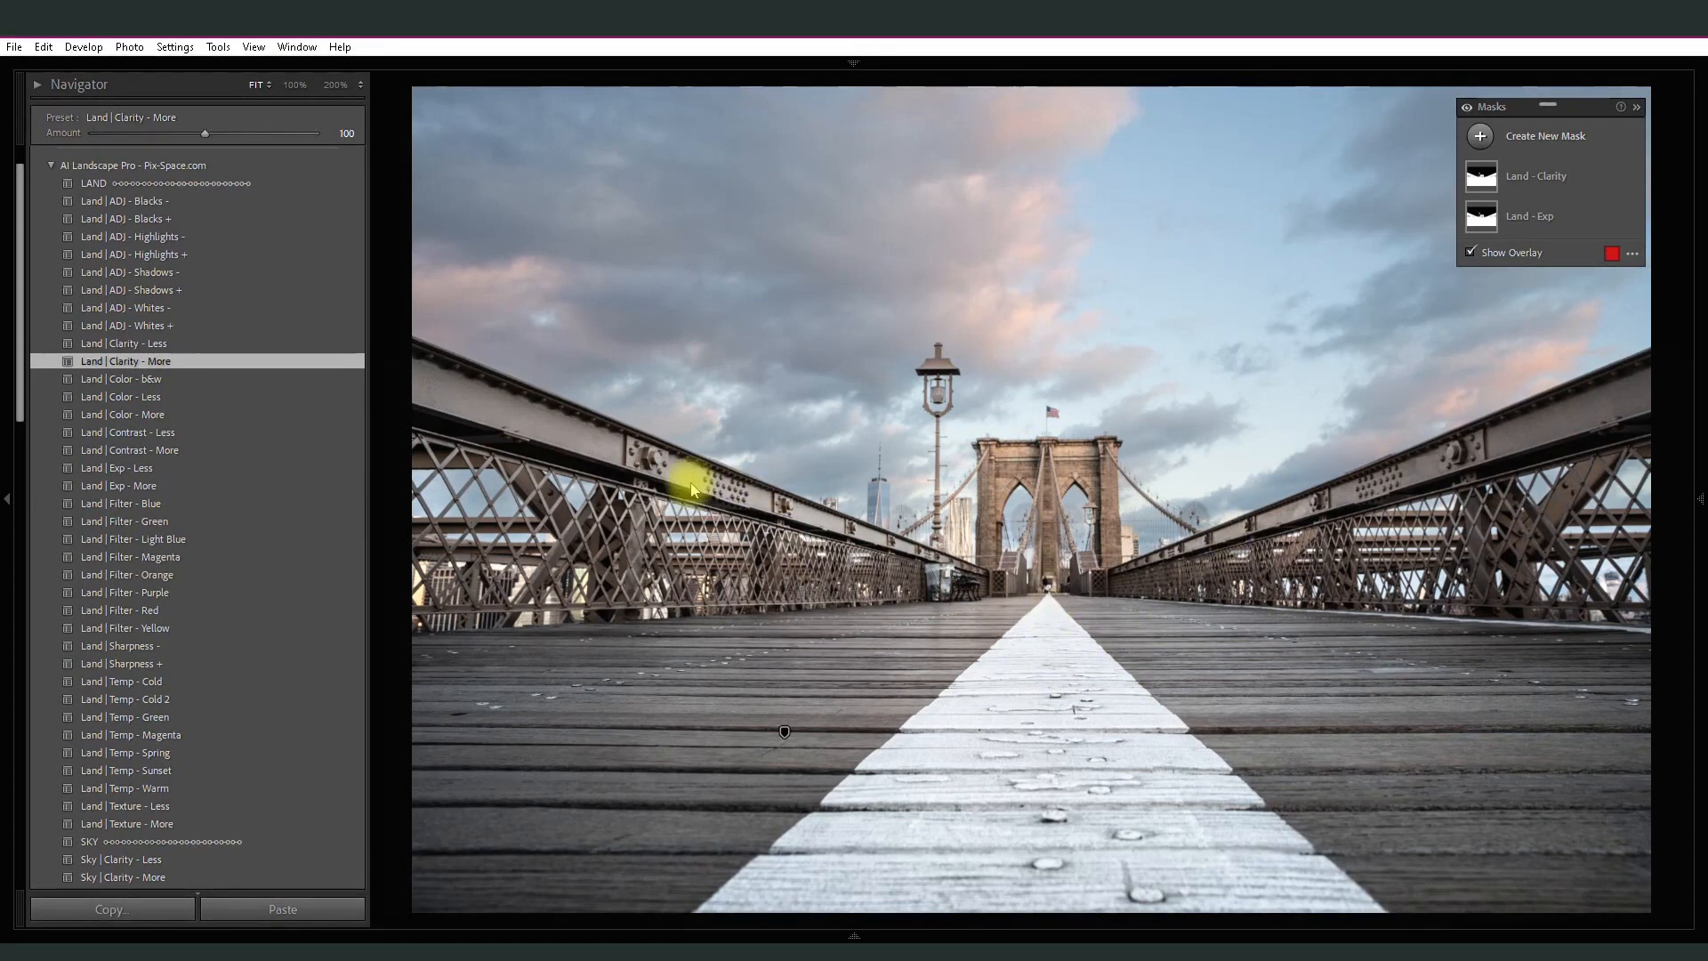
drag(205, 133, 173, 133)
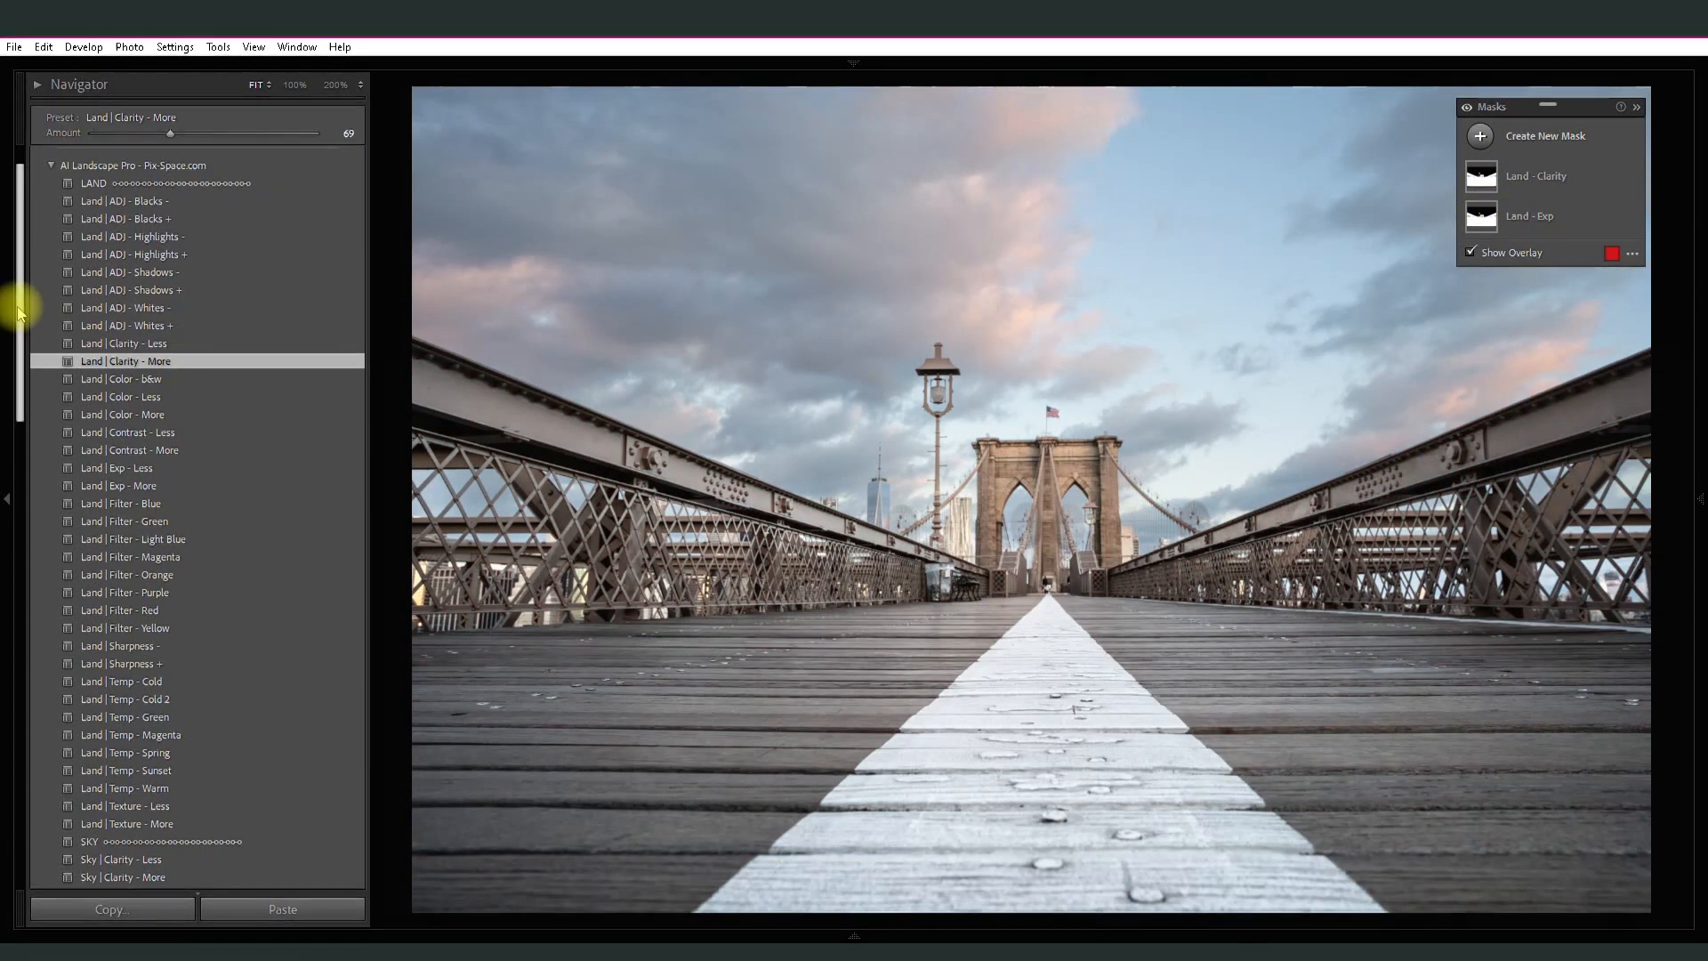
drag(19, 305, 19, 330)
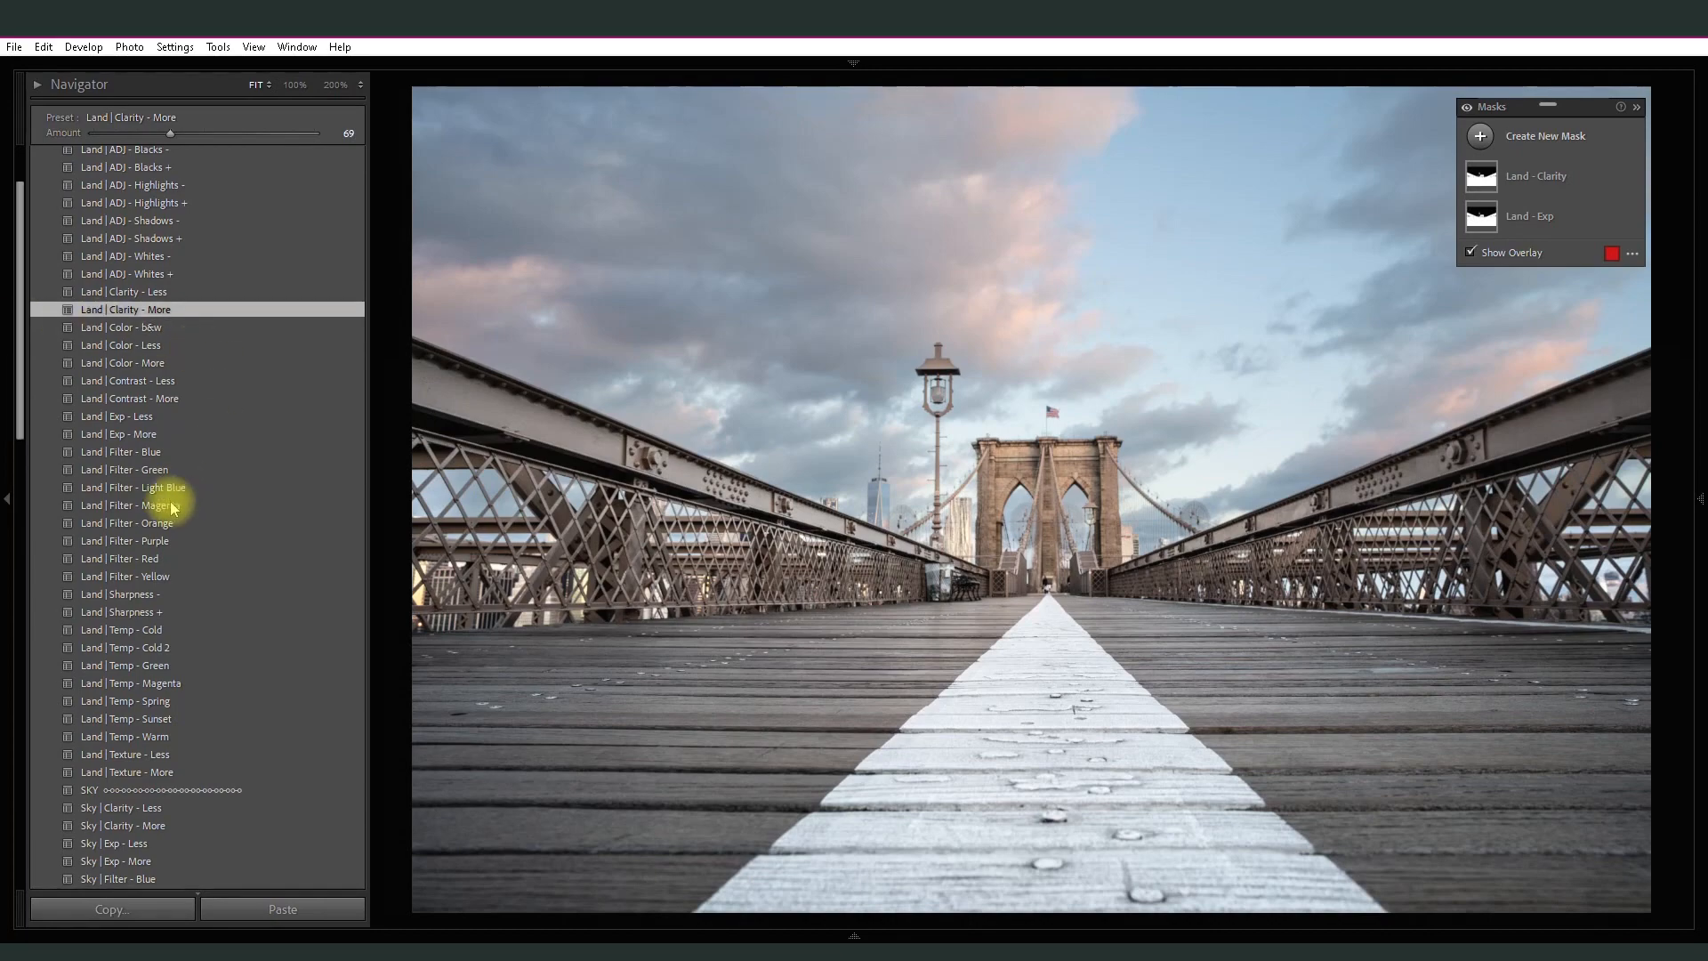
click(149, 613)
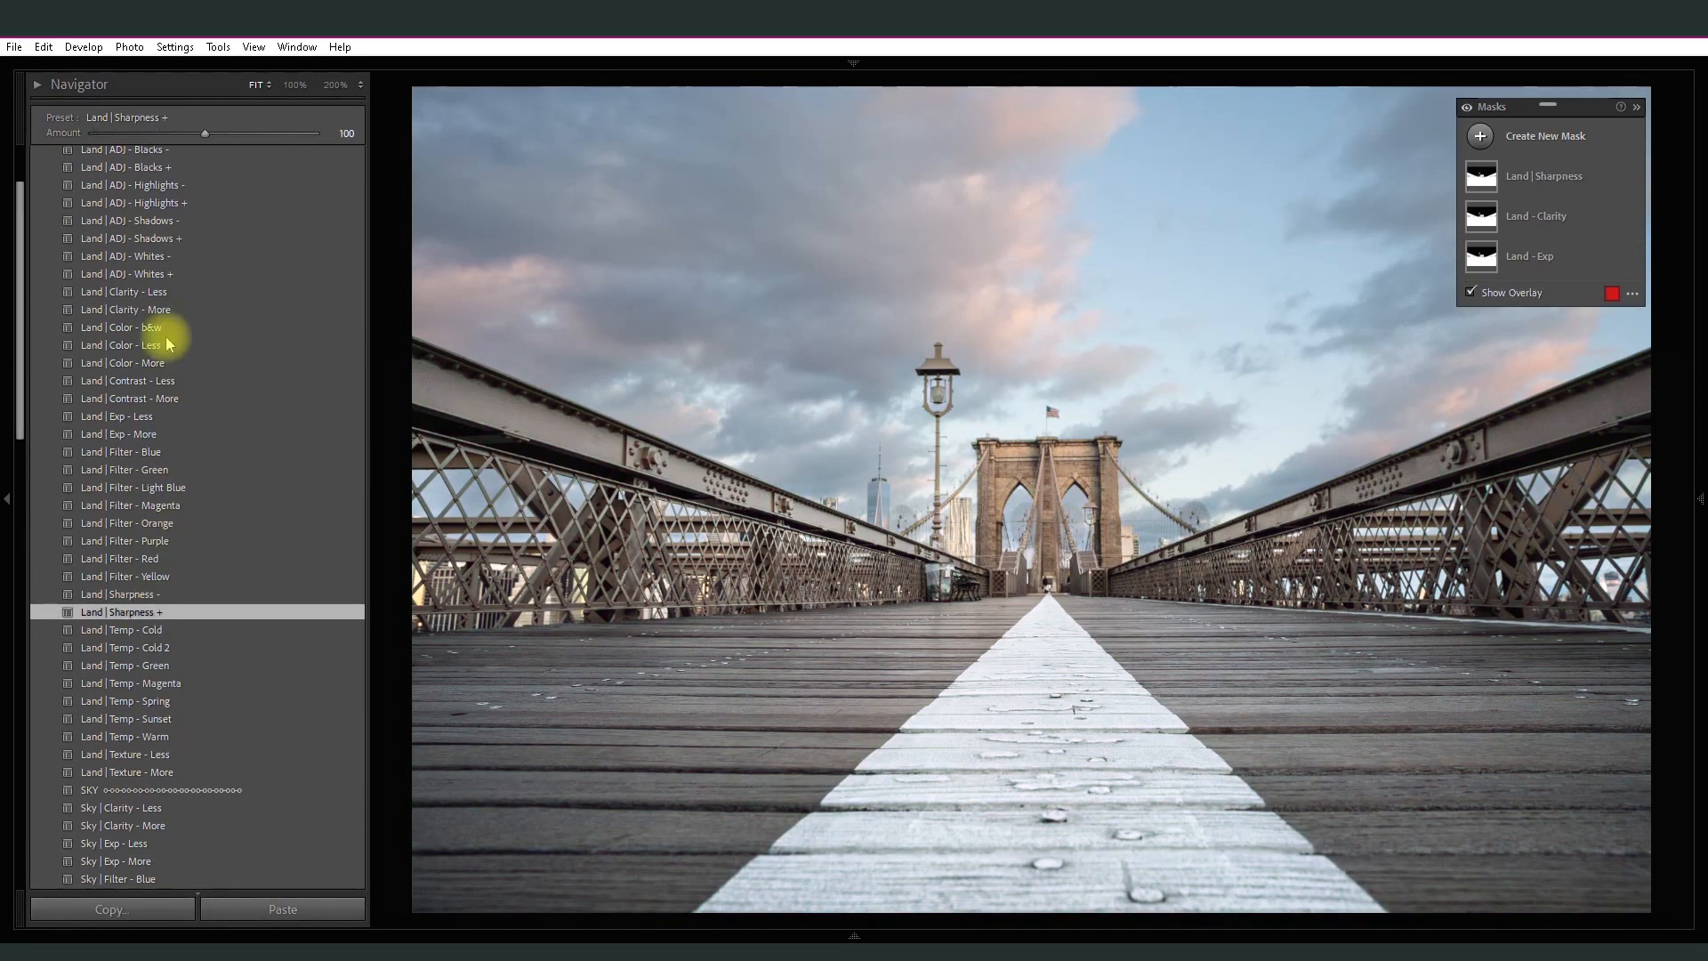
drag(206, 133, 300, 149)
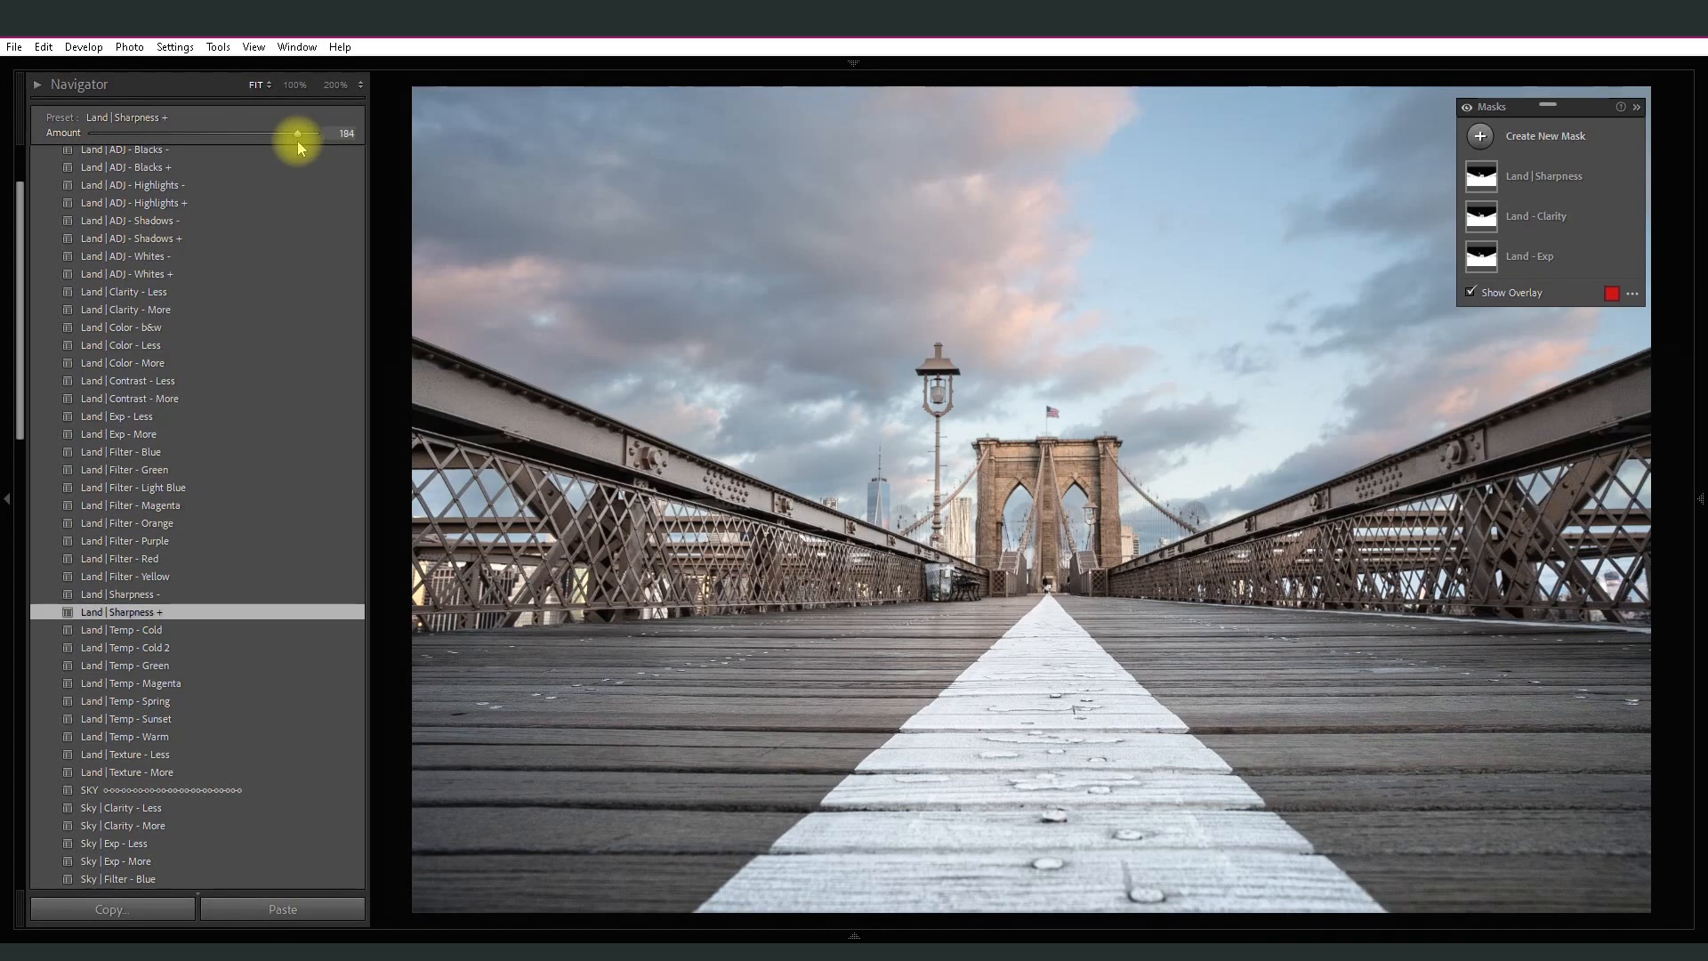
- Apply the Land | Filter - Orange preset and set its amount to 53
key(shift+w)
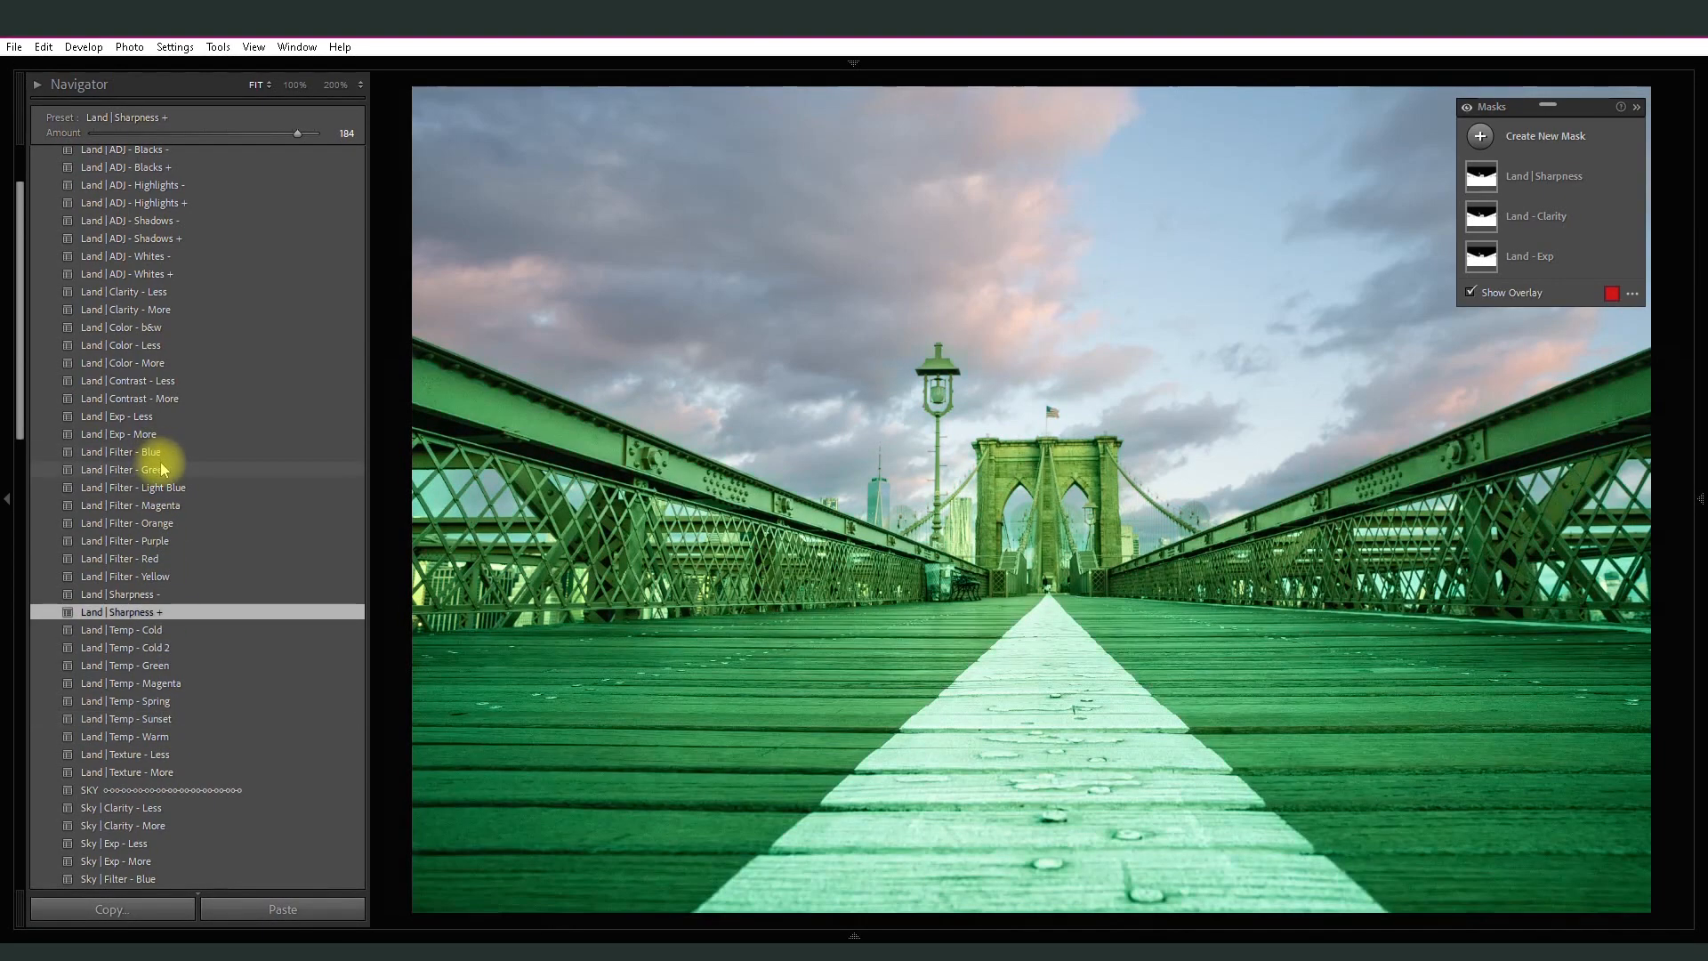
click(169, 523)
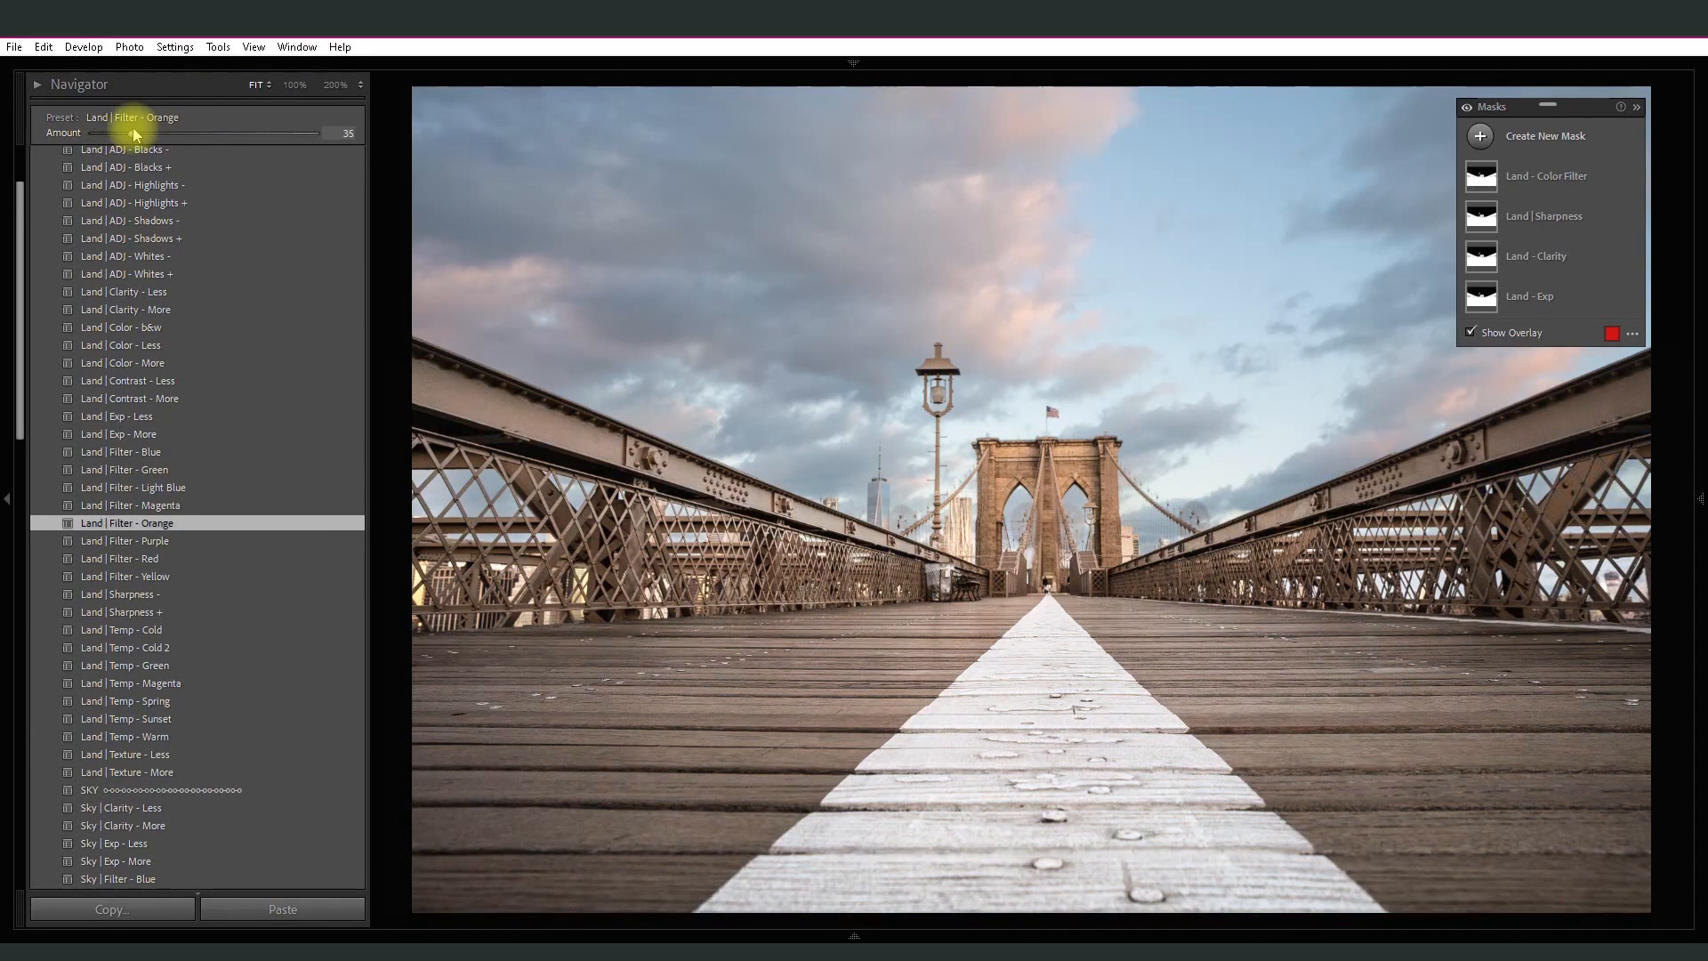
drag(151, 134, 149, 133)
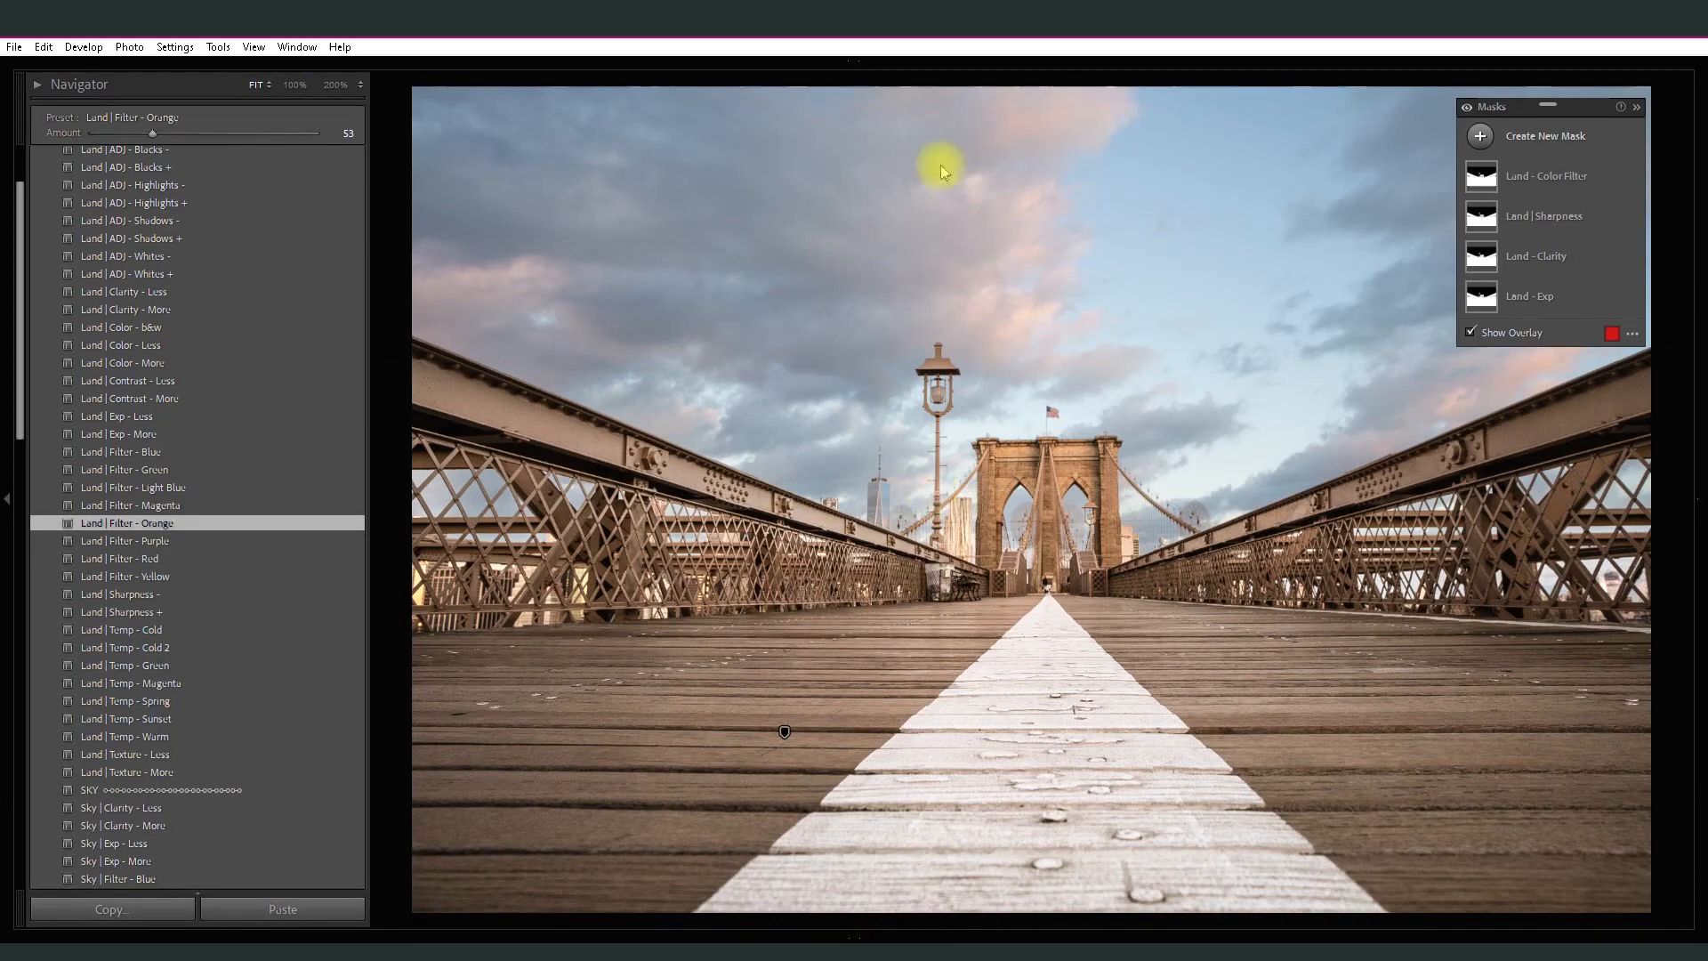
- Apply the Sky | Clarity - More preset and set its amount to 126
drag(22, 216, 30, 365)
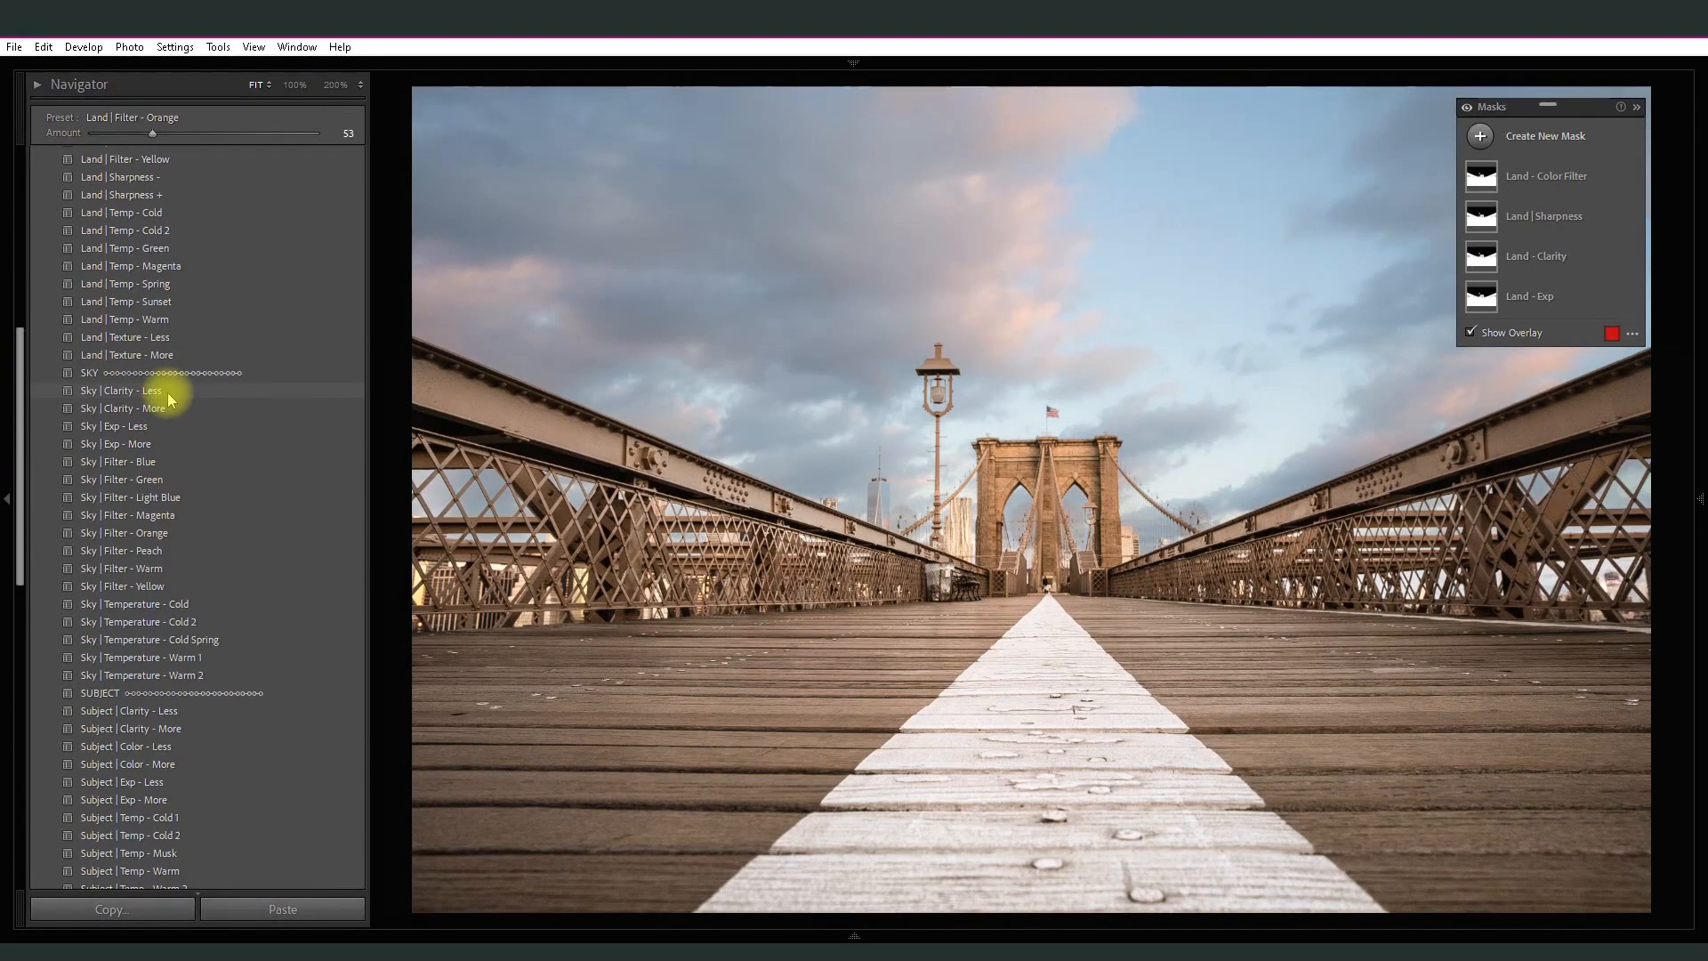
click(169, 408)
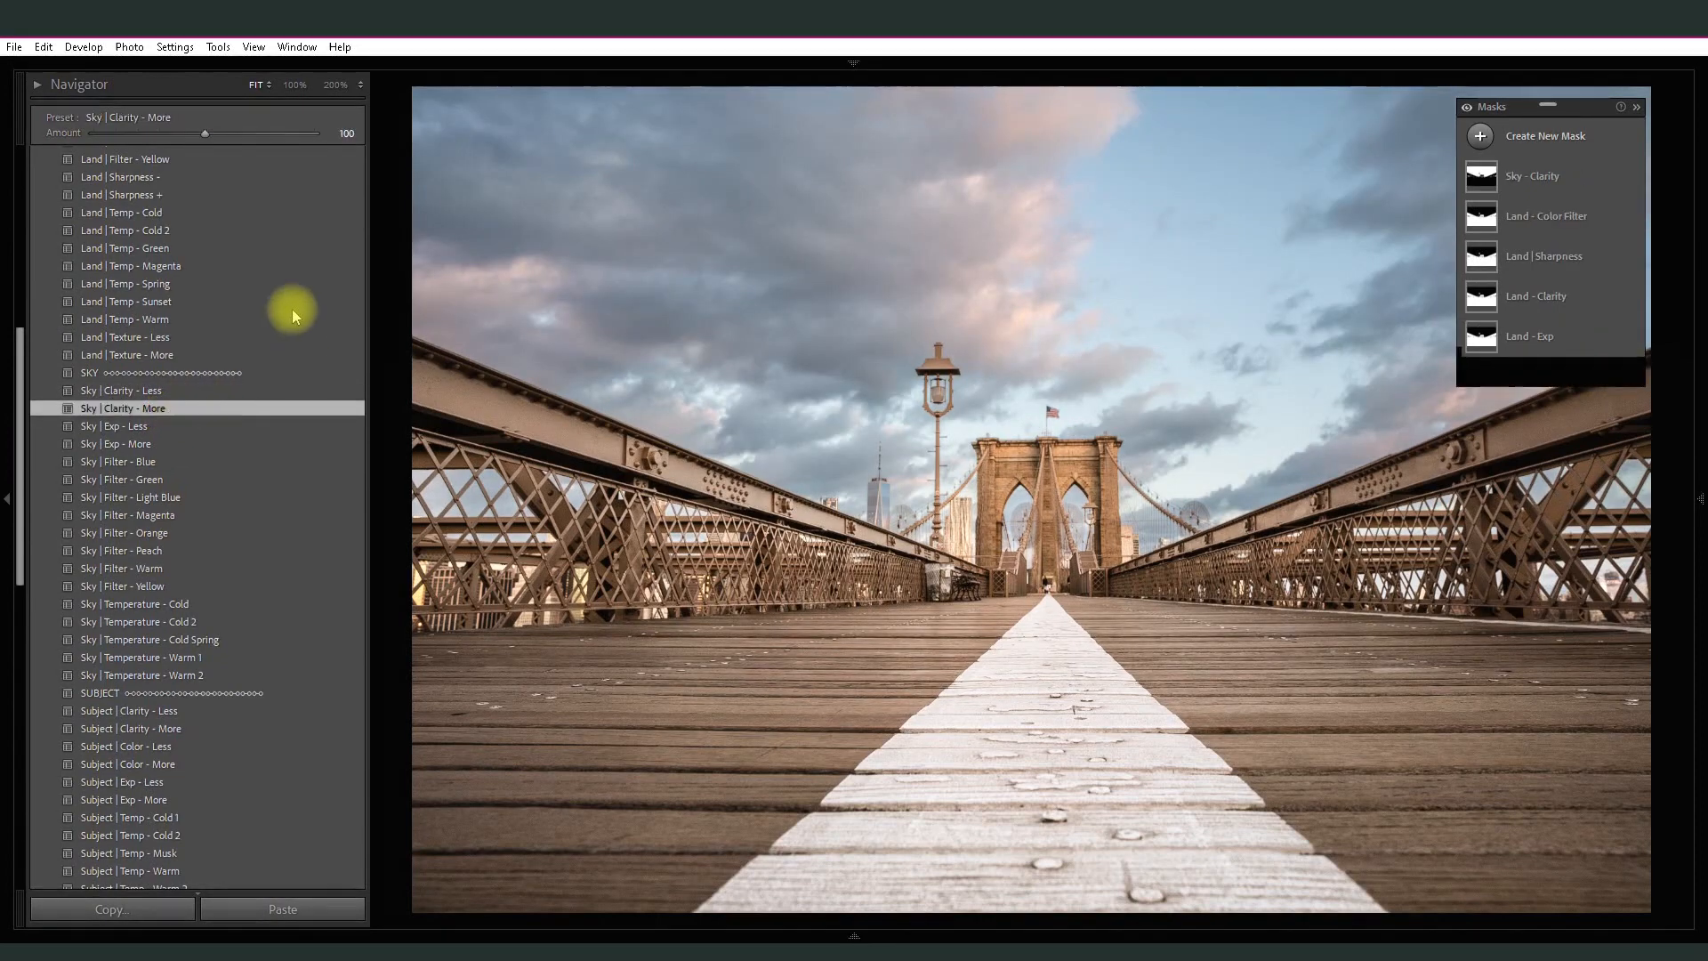
drag(206, 135, 235, 135)
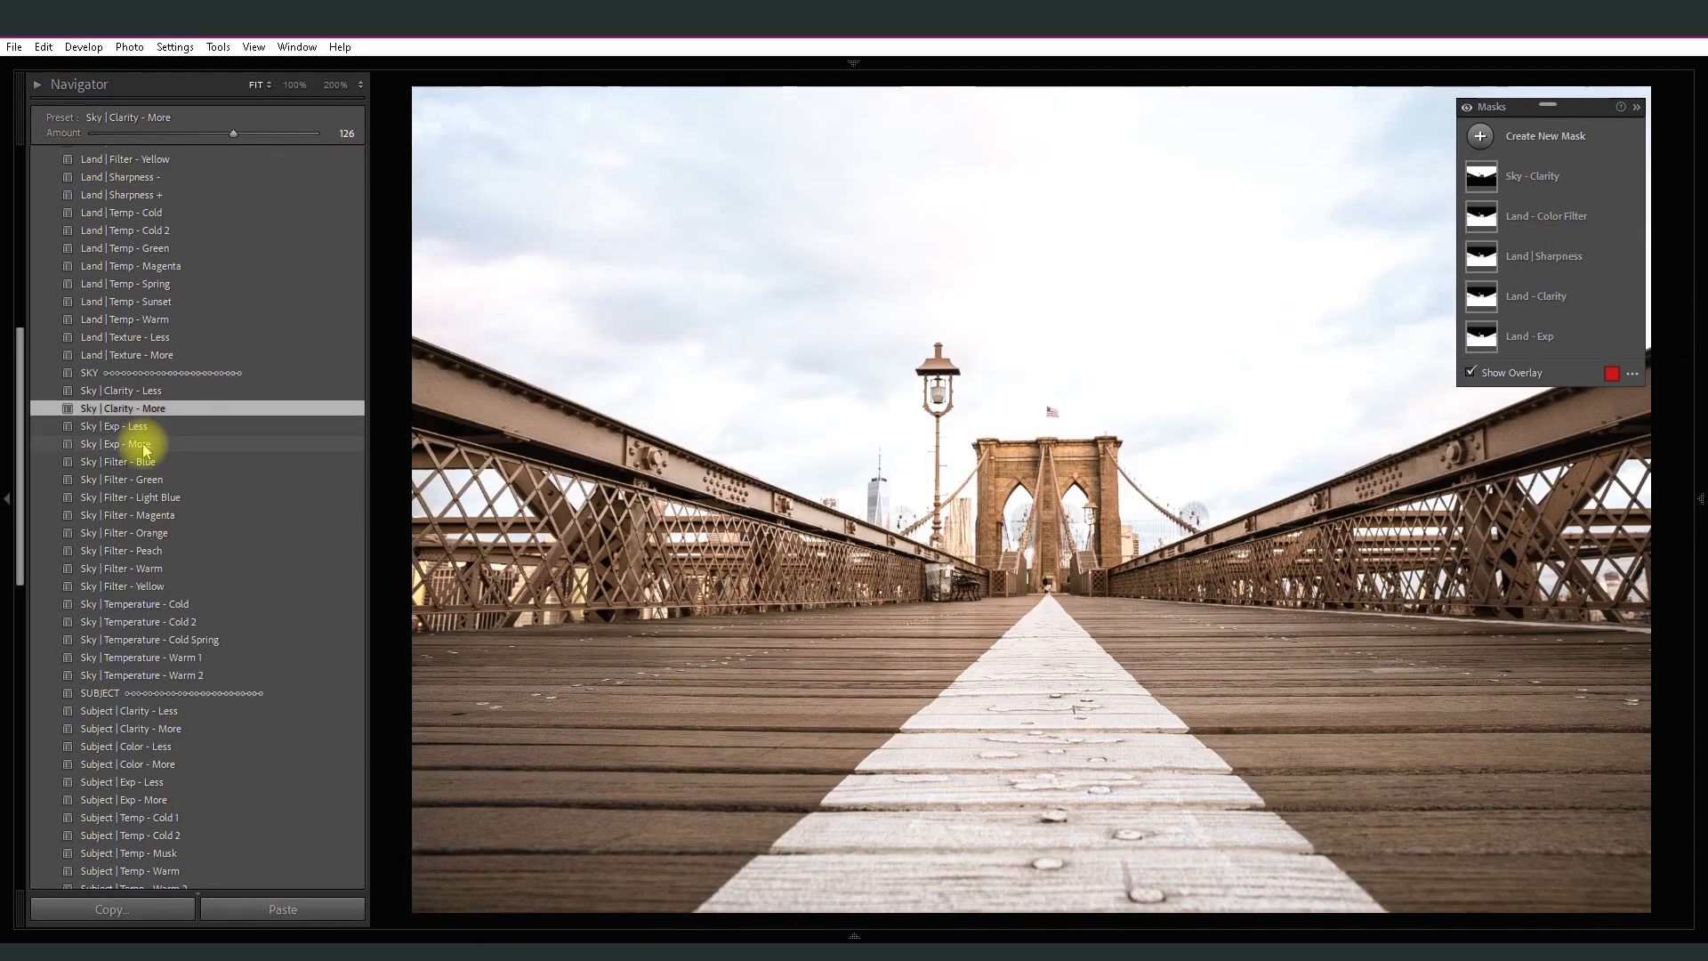
- Apply the Sky | Exp - Less preset at amount 16 and the Sky | Temperature - Cold 2 preset at amount 71
click(144, 425)
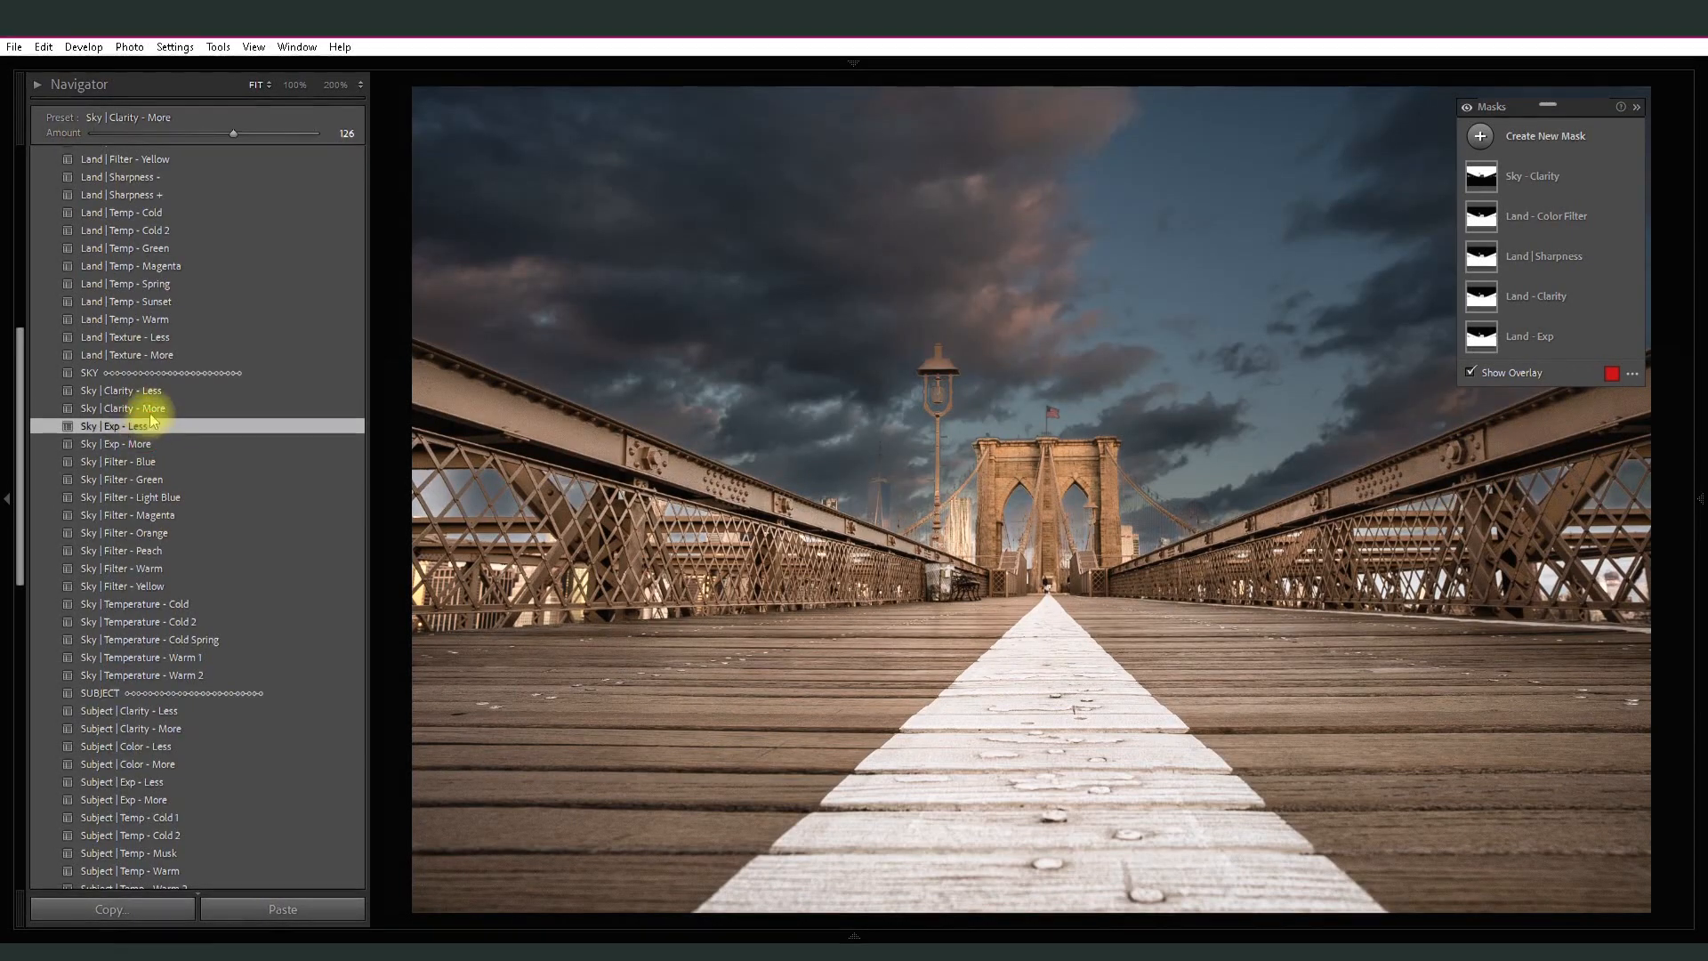
drag(190, 131, 111, 140)
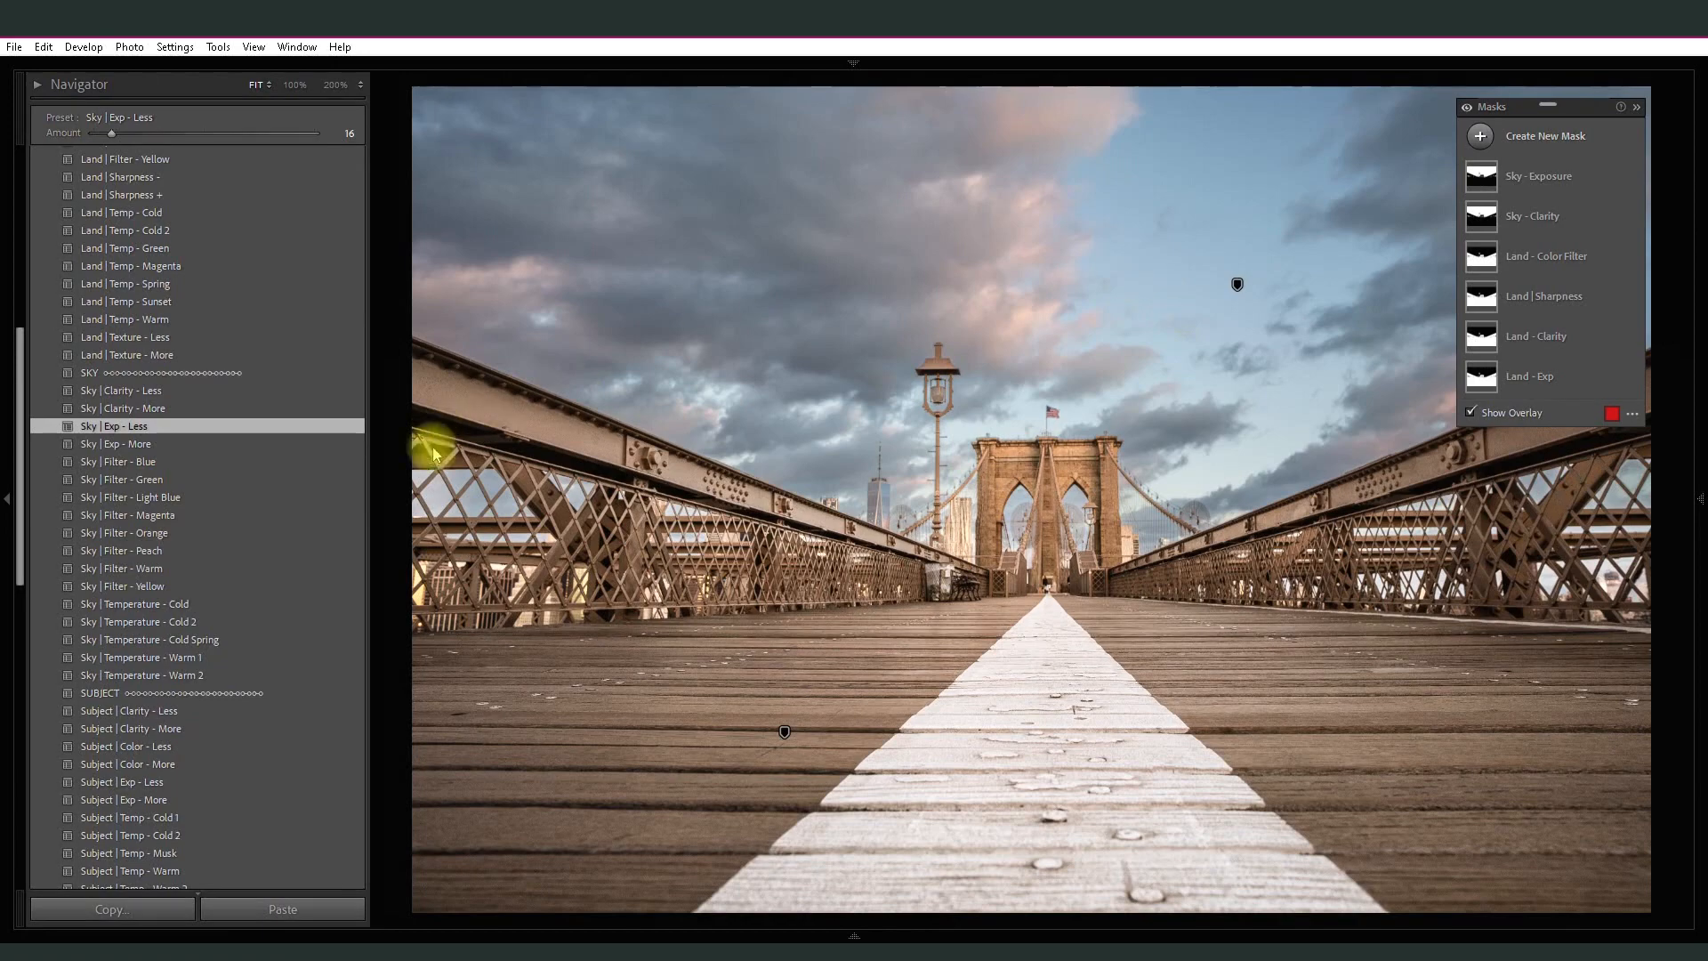
click(182, 625)
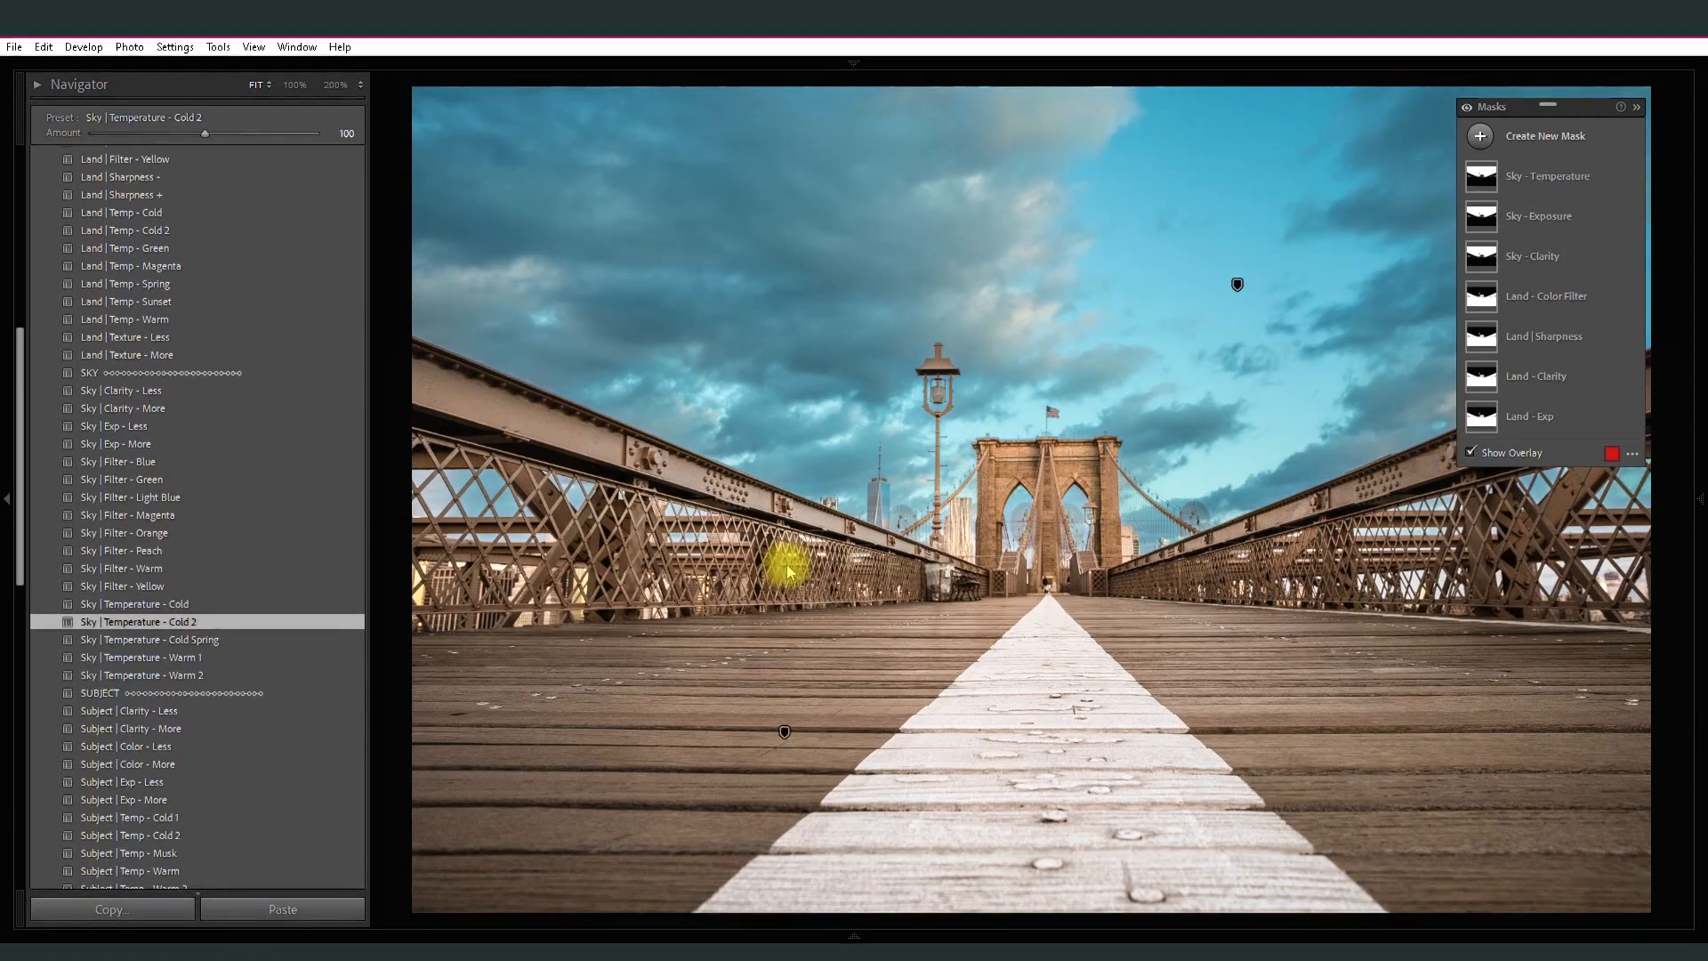
mouse_move(205, 133)
mouse_down()
mouse_move(237, 140)
mouse_move(180, 138)
mouse_up()
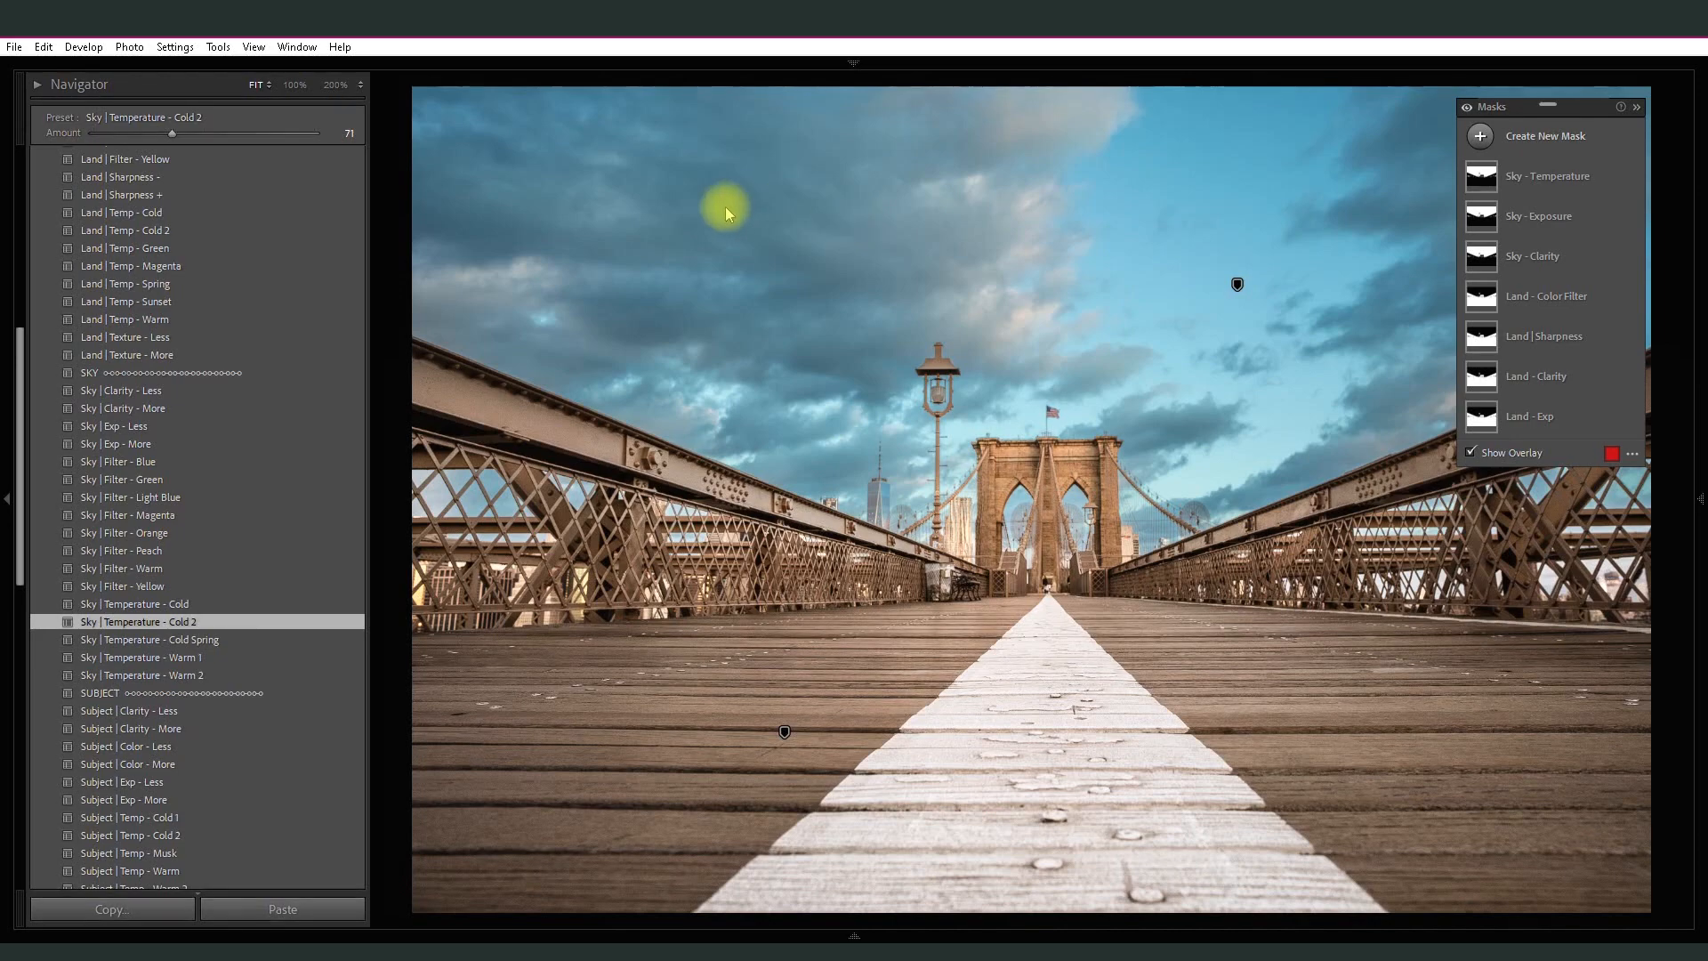
- Apply the Landscape - 2 preset from The Landscape Collection and set its amount to 51
drag(21, 371, 19, 458)
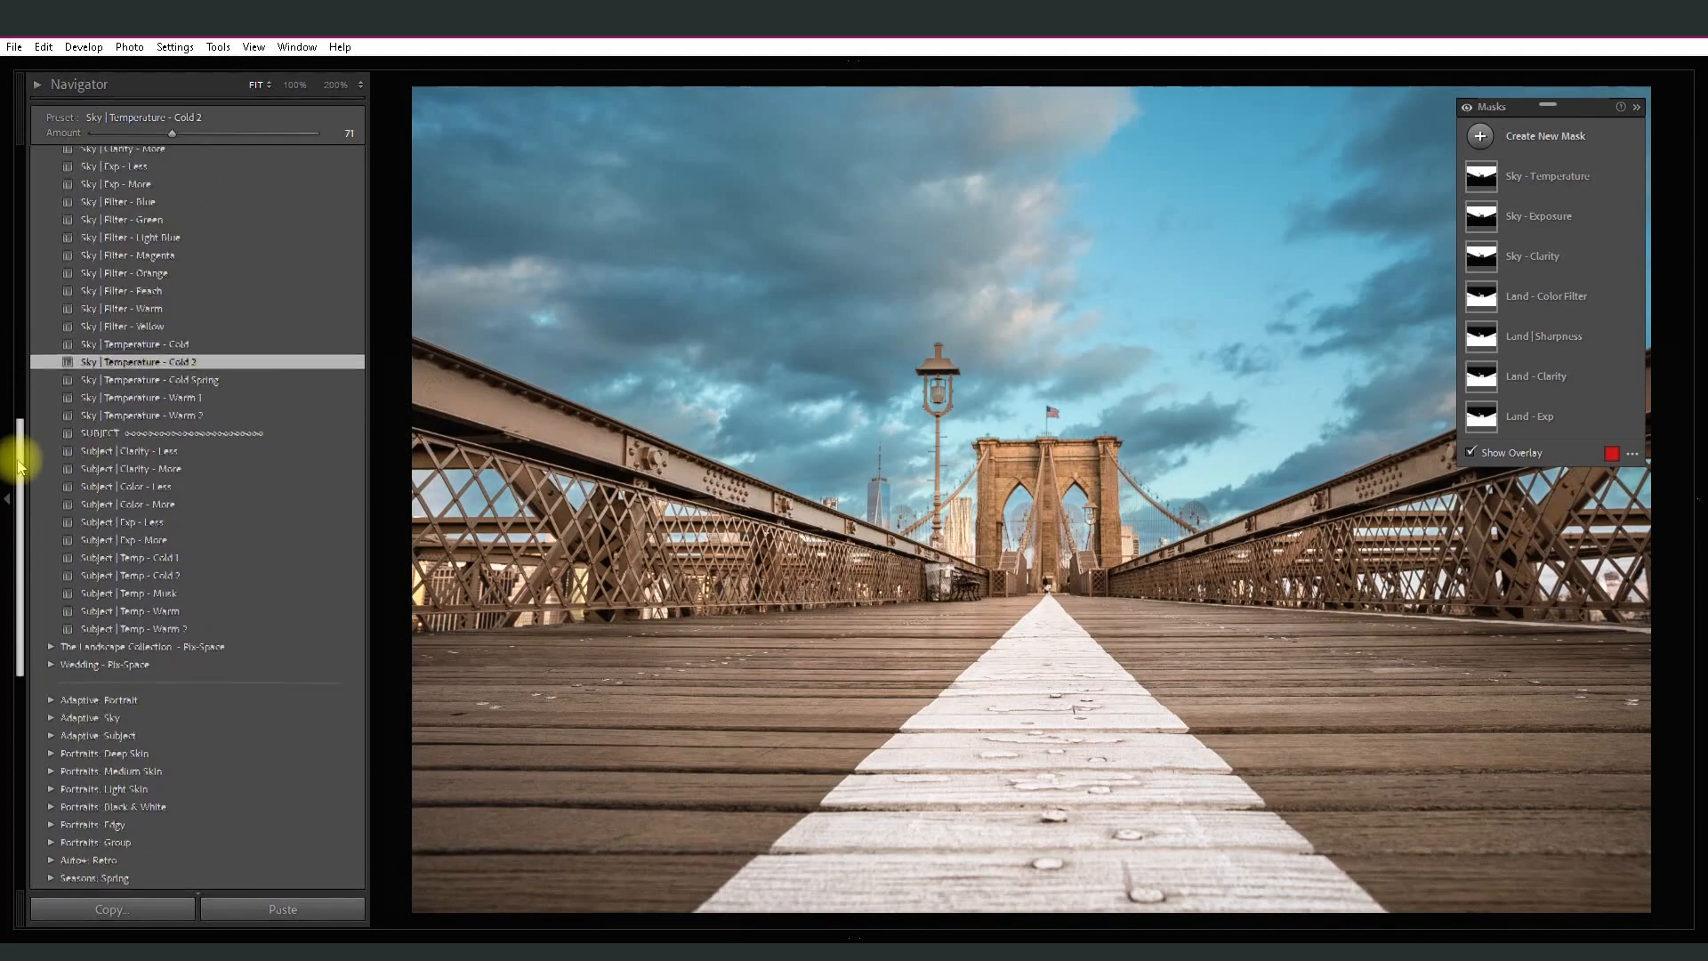
click(51, 648)
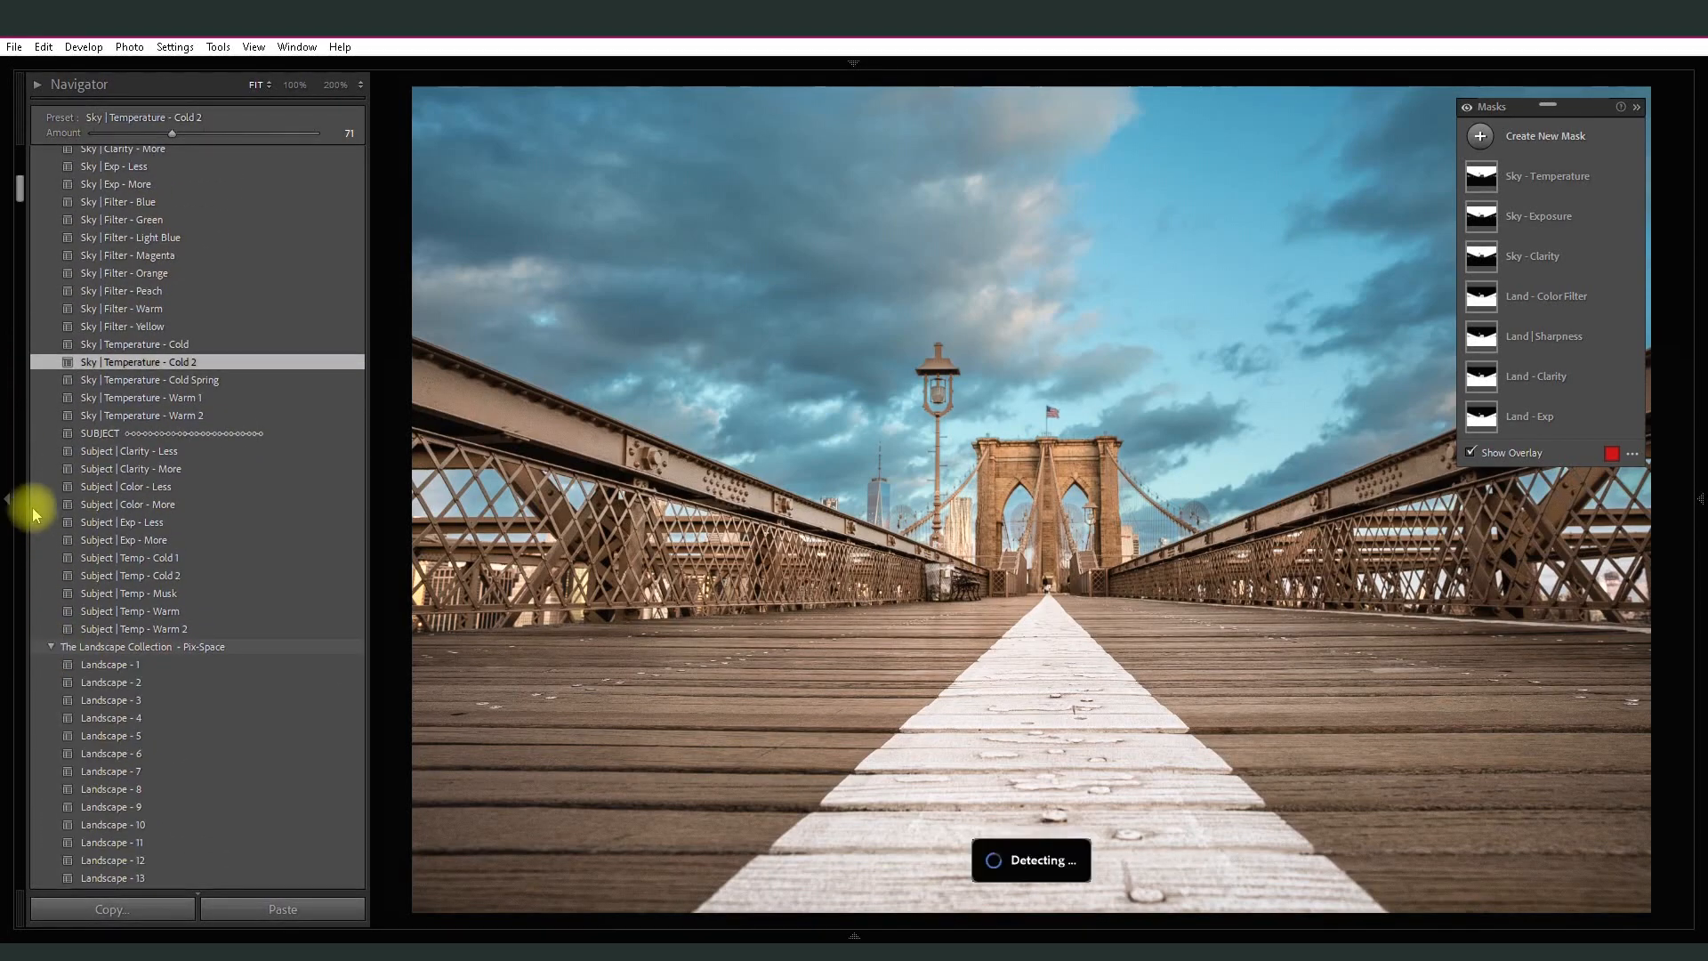
drag(23, 176, 25, 205)
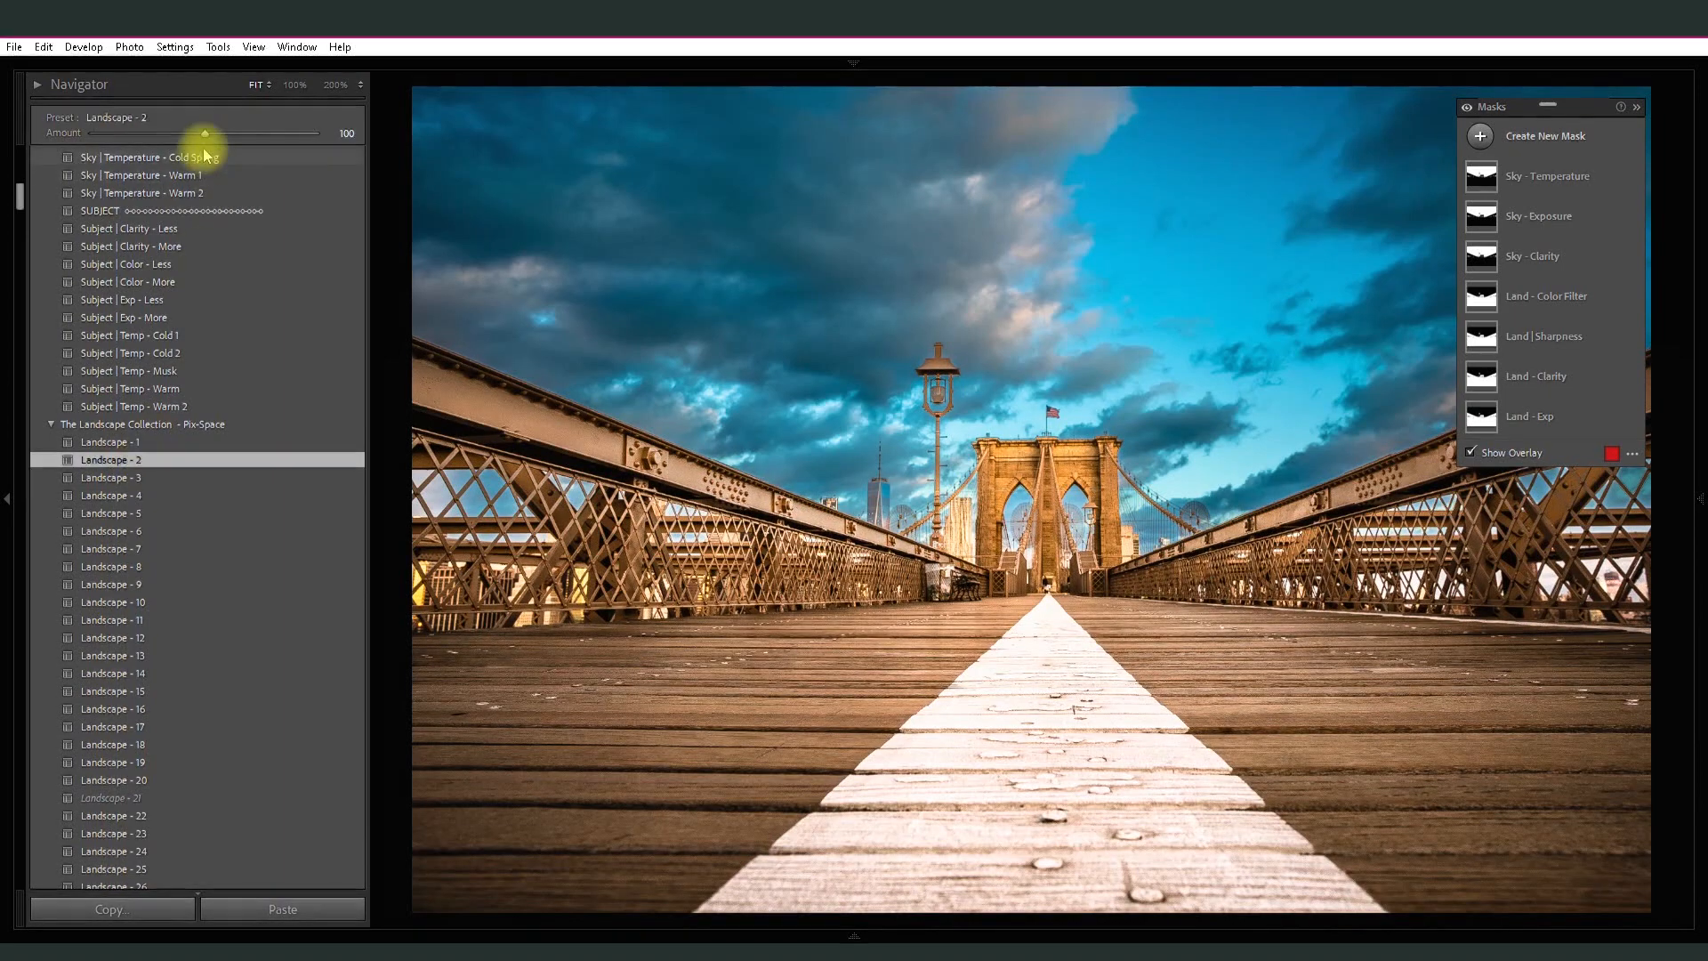
drag(207, 134, 152, 131)
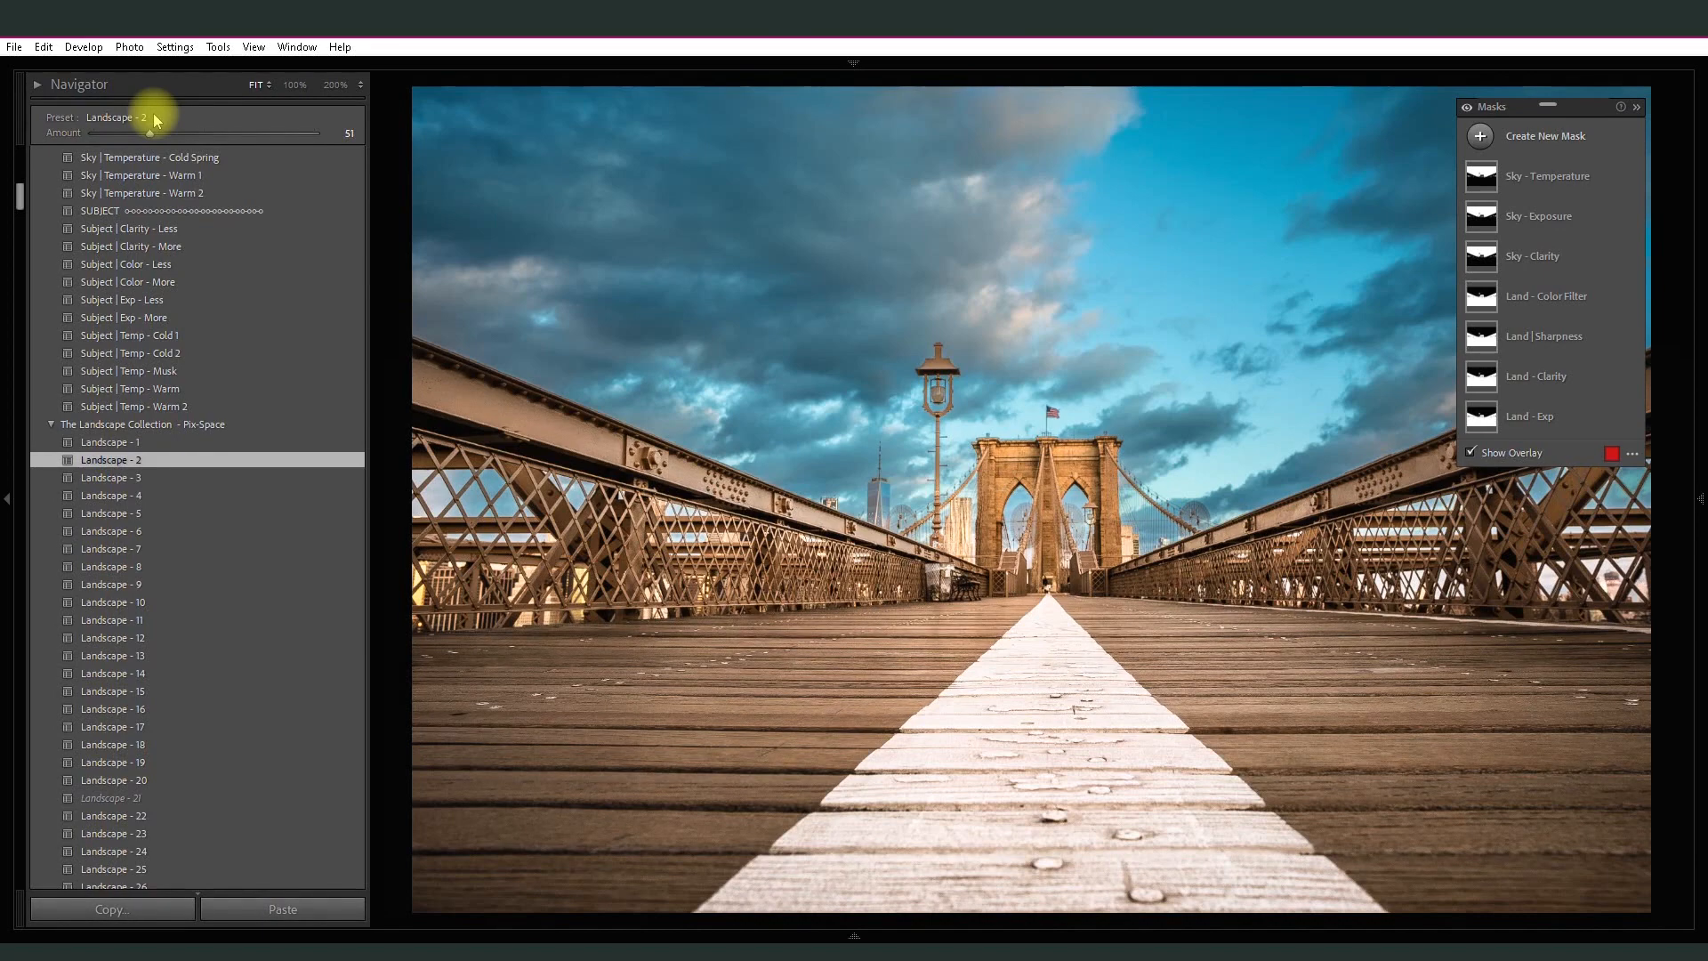
- Compare the edited bridge photo with its original version by switching repeatedly between before and after
click(1525, 182)
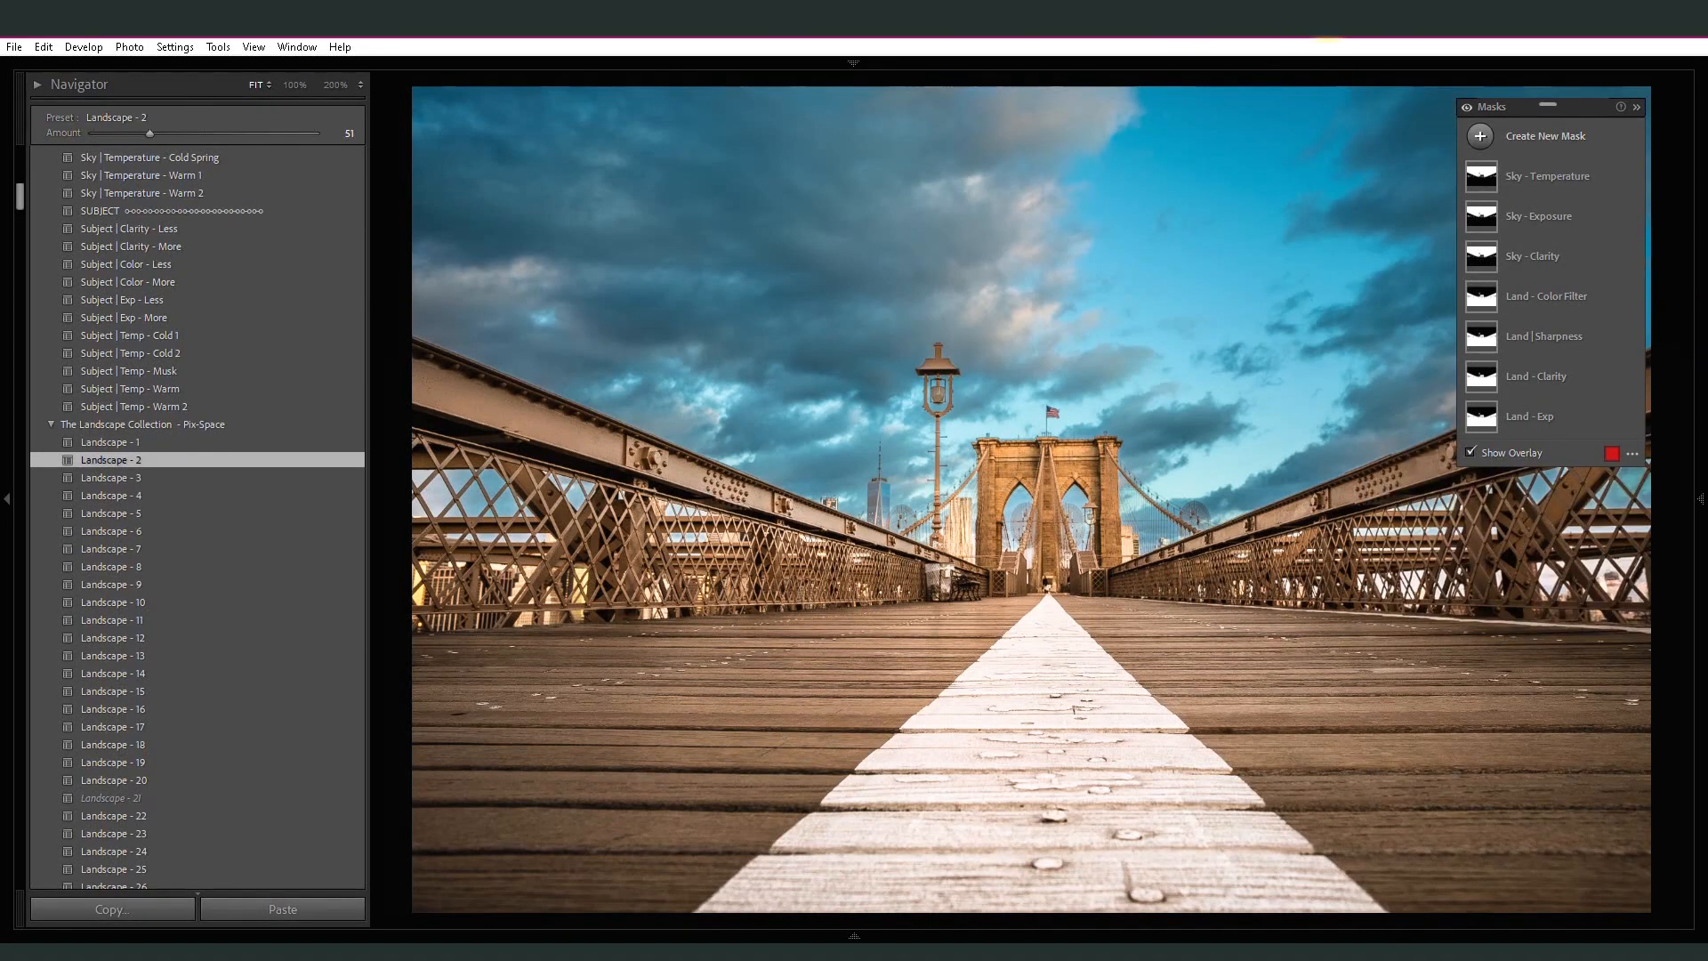
key(backslash)
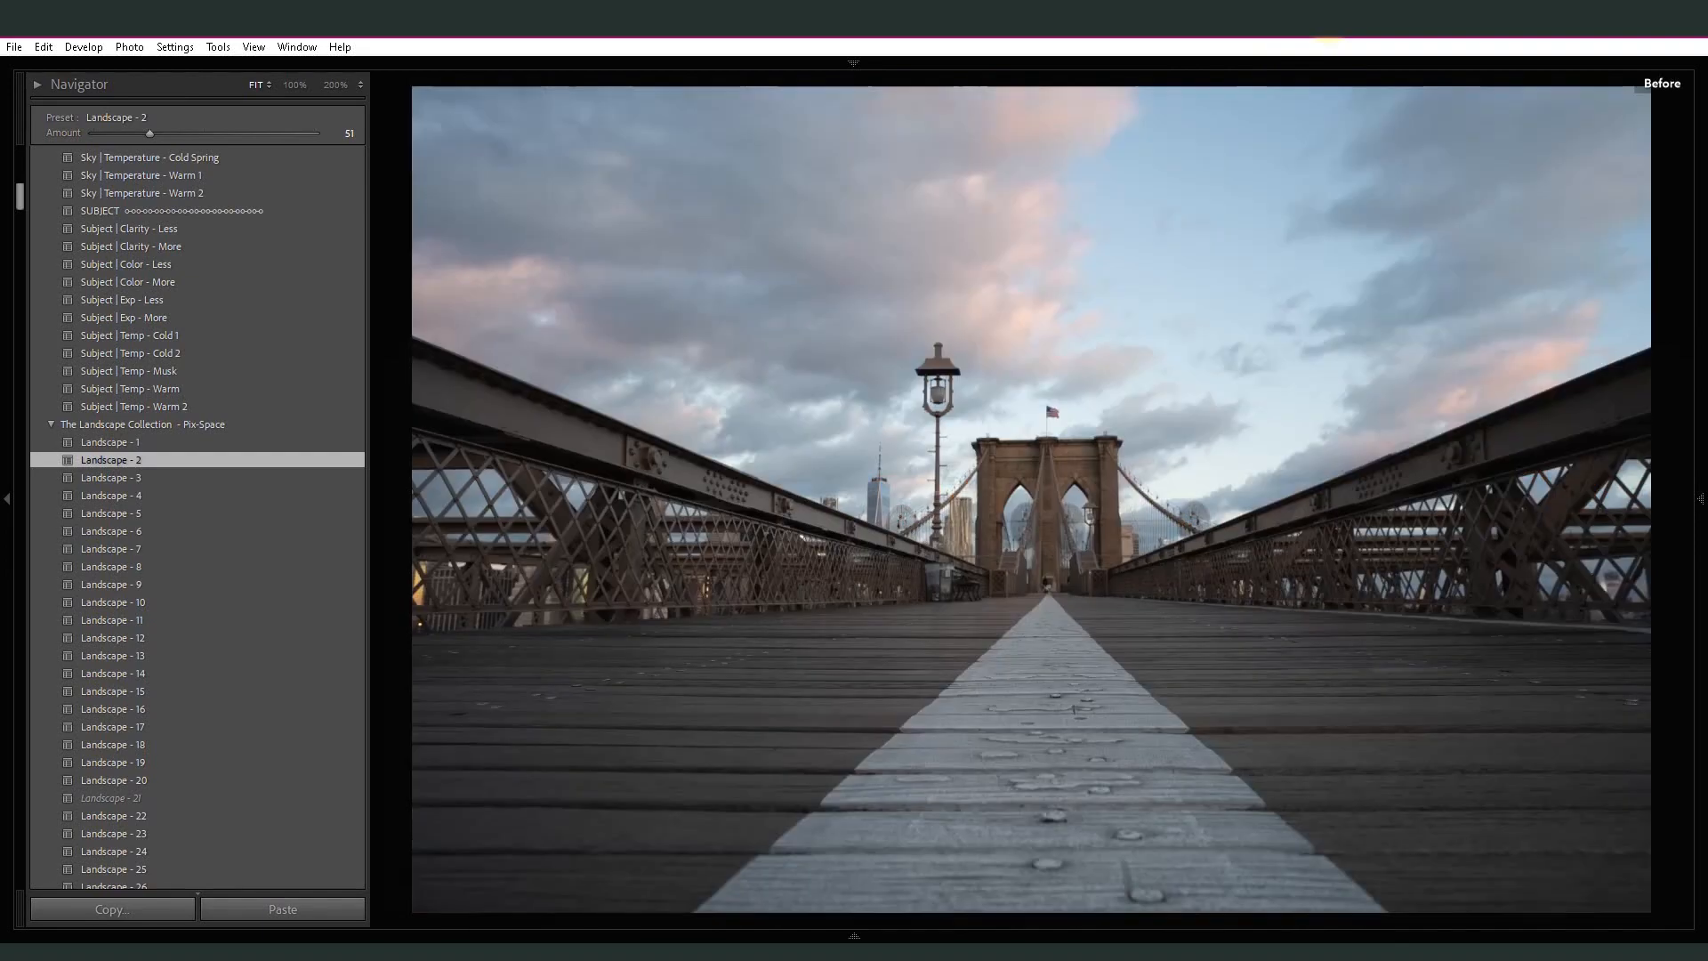
key(backslash)
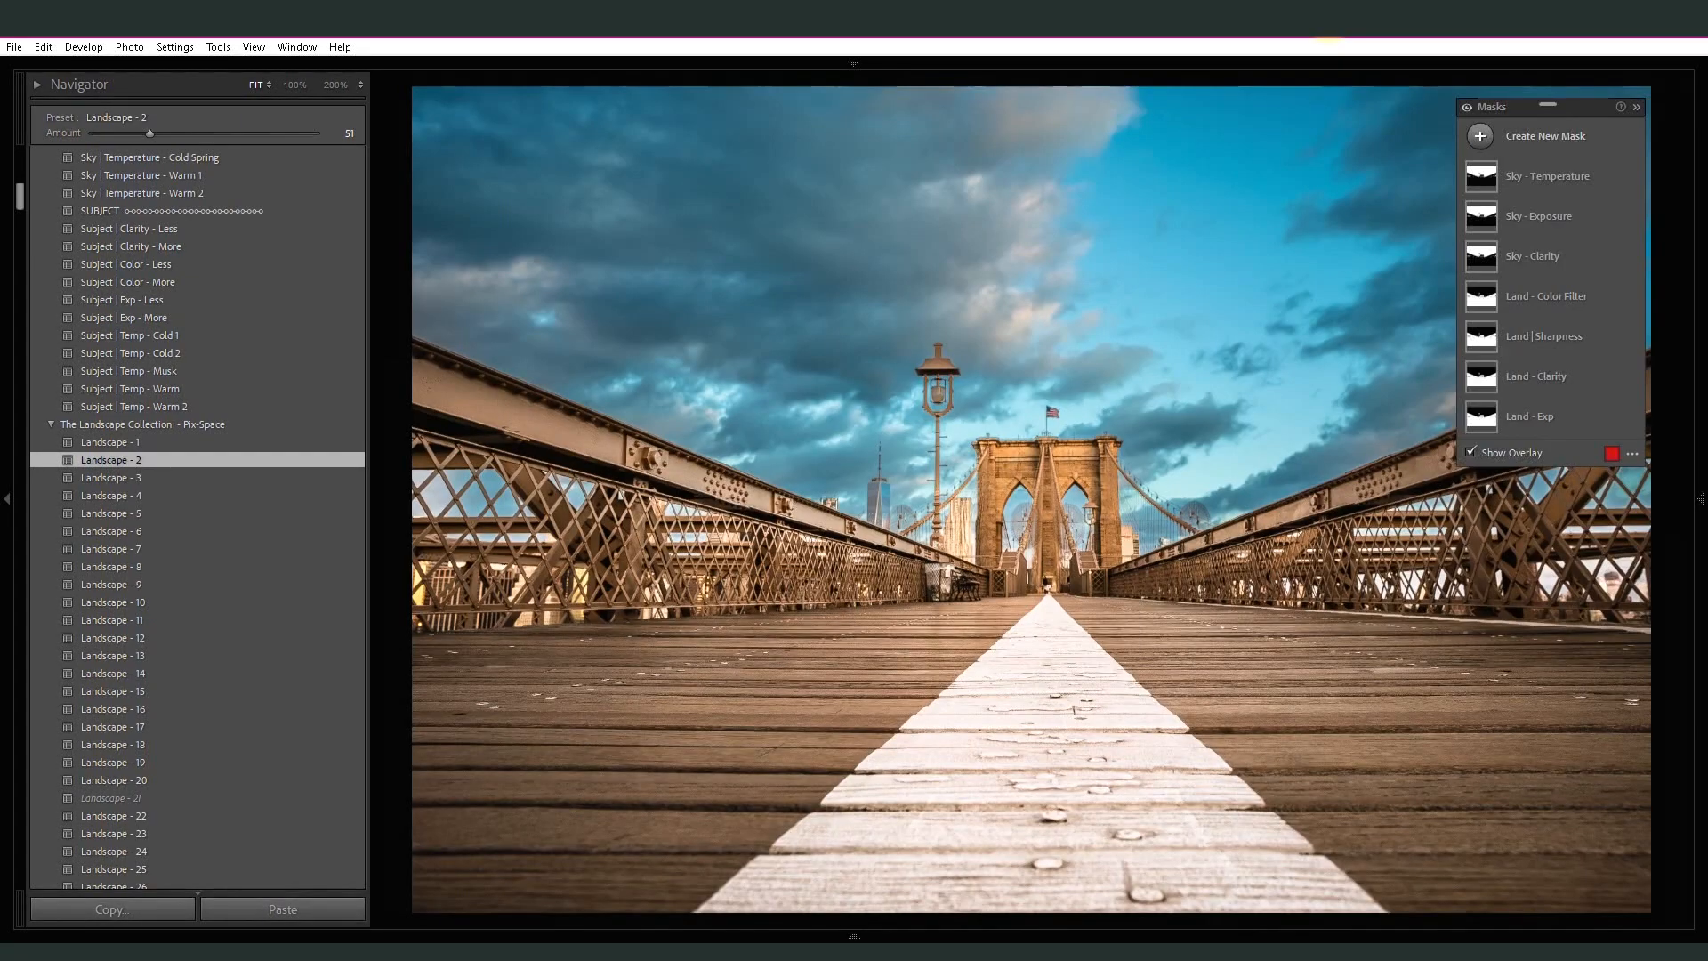
key(backslash)
key(backslash)
key(backslash)
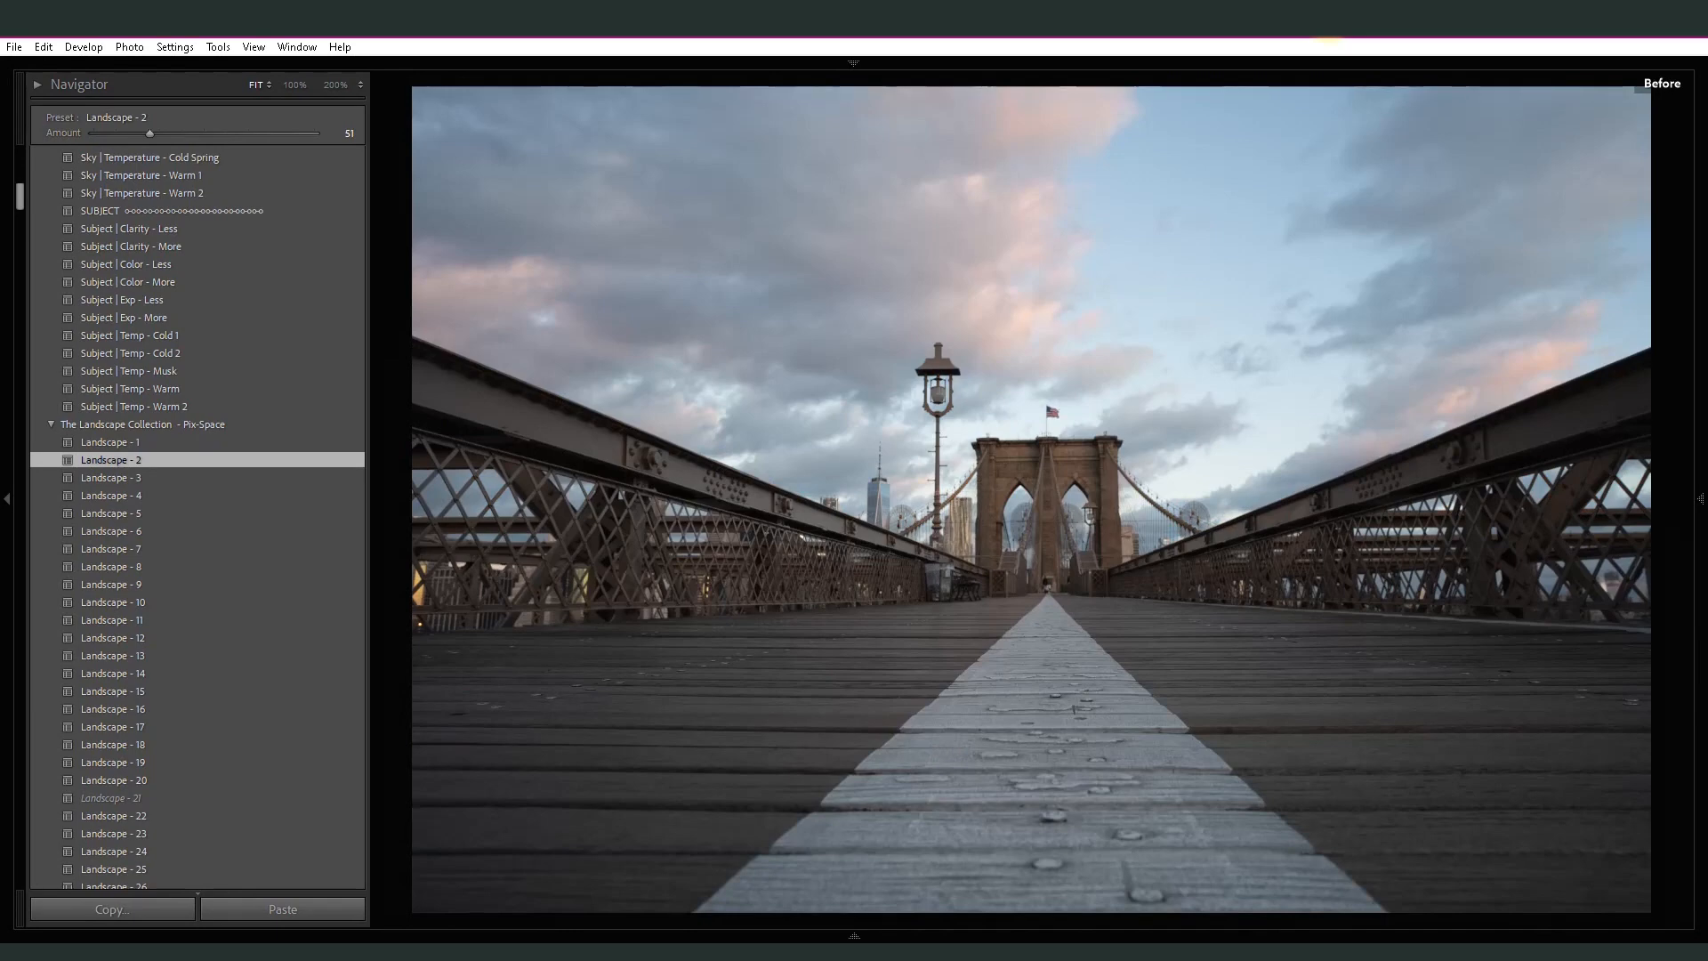
key(backslash)
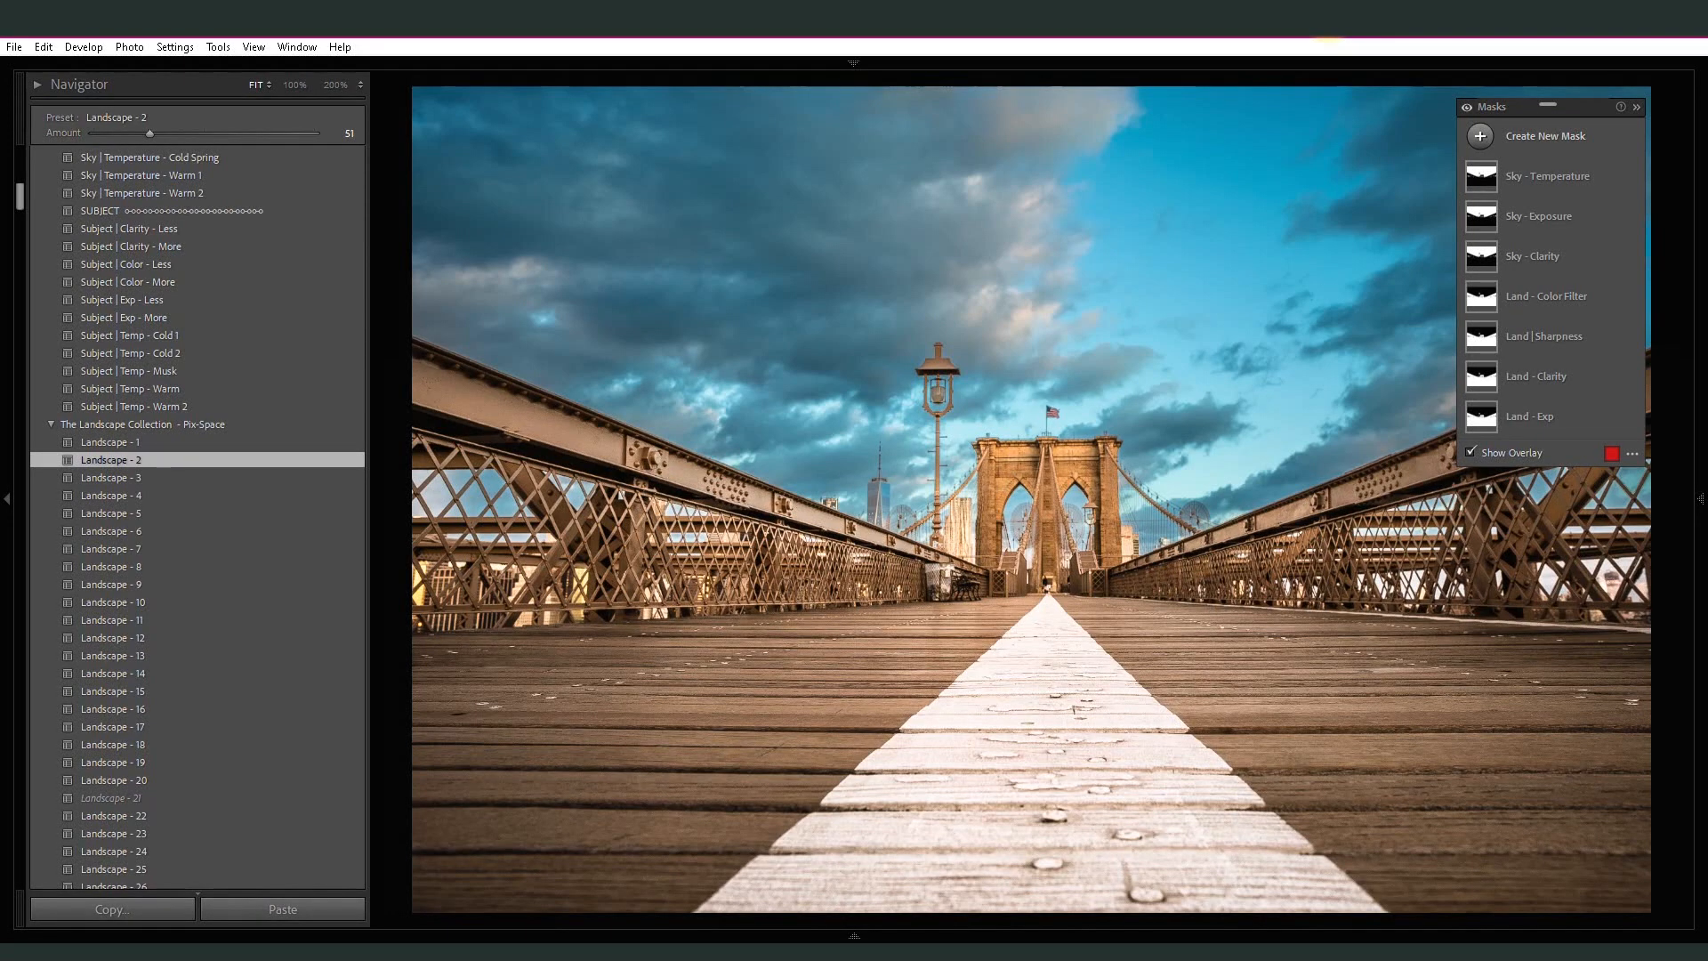
- Open the white mosque photo for editing and apply the Land | Exp - More preset at amount 78
click(854, 936)
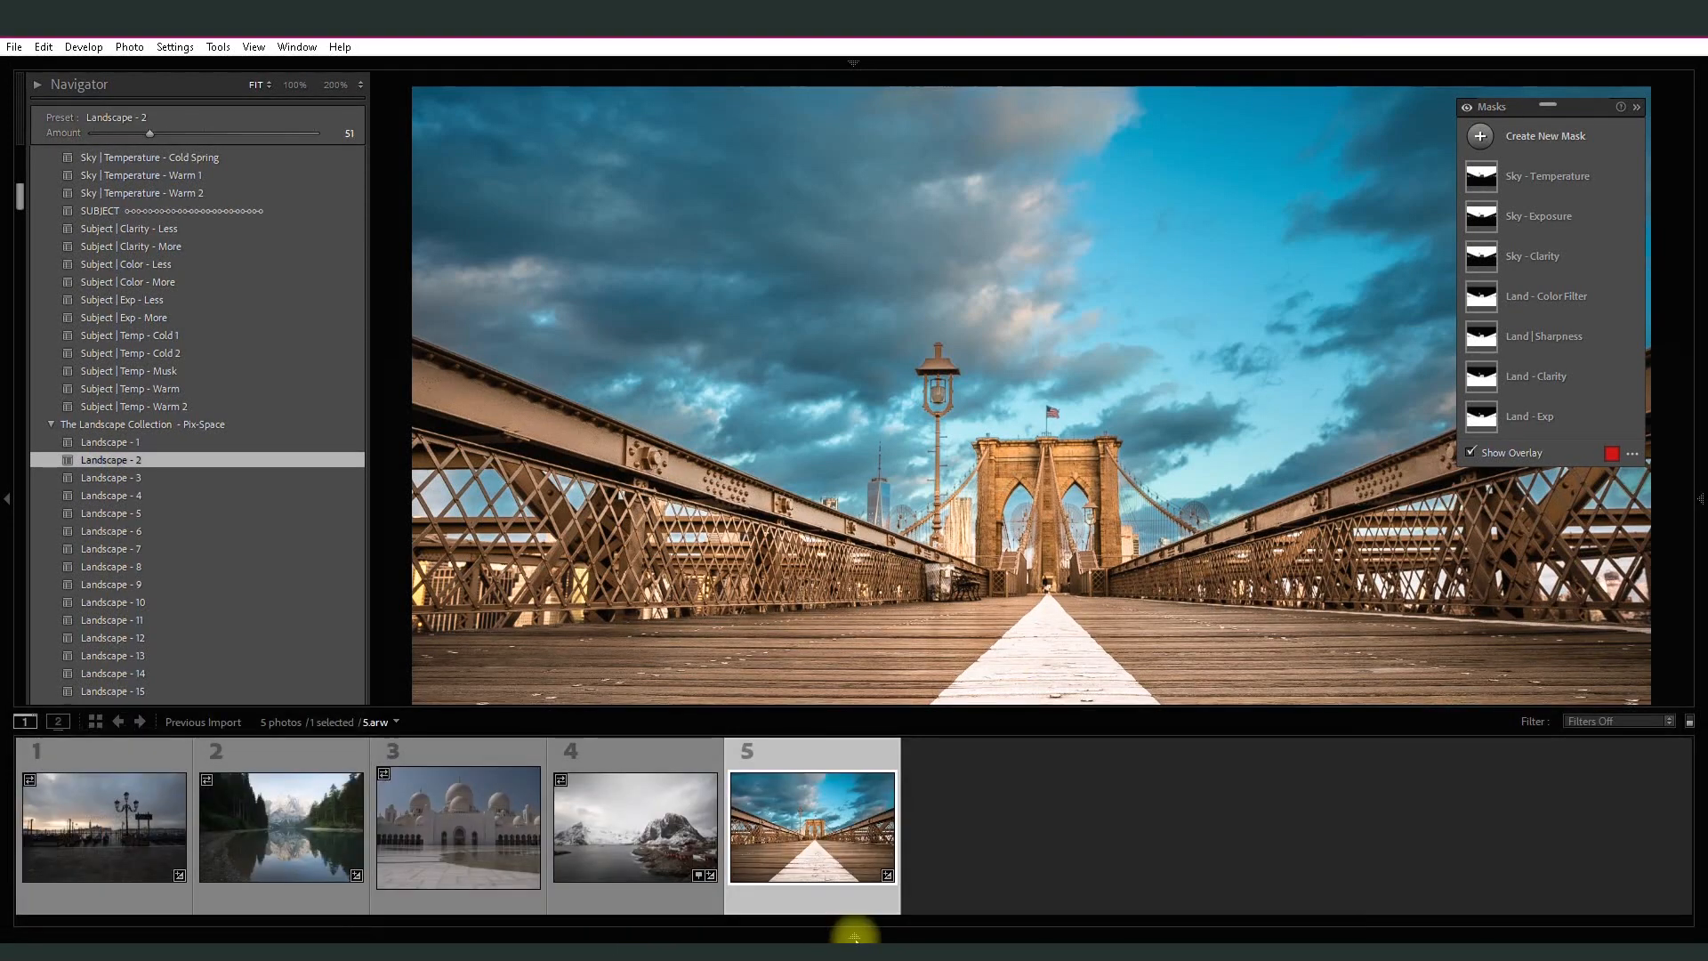
click(472, 853)
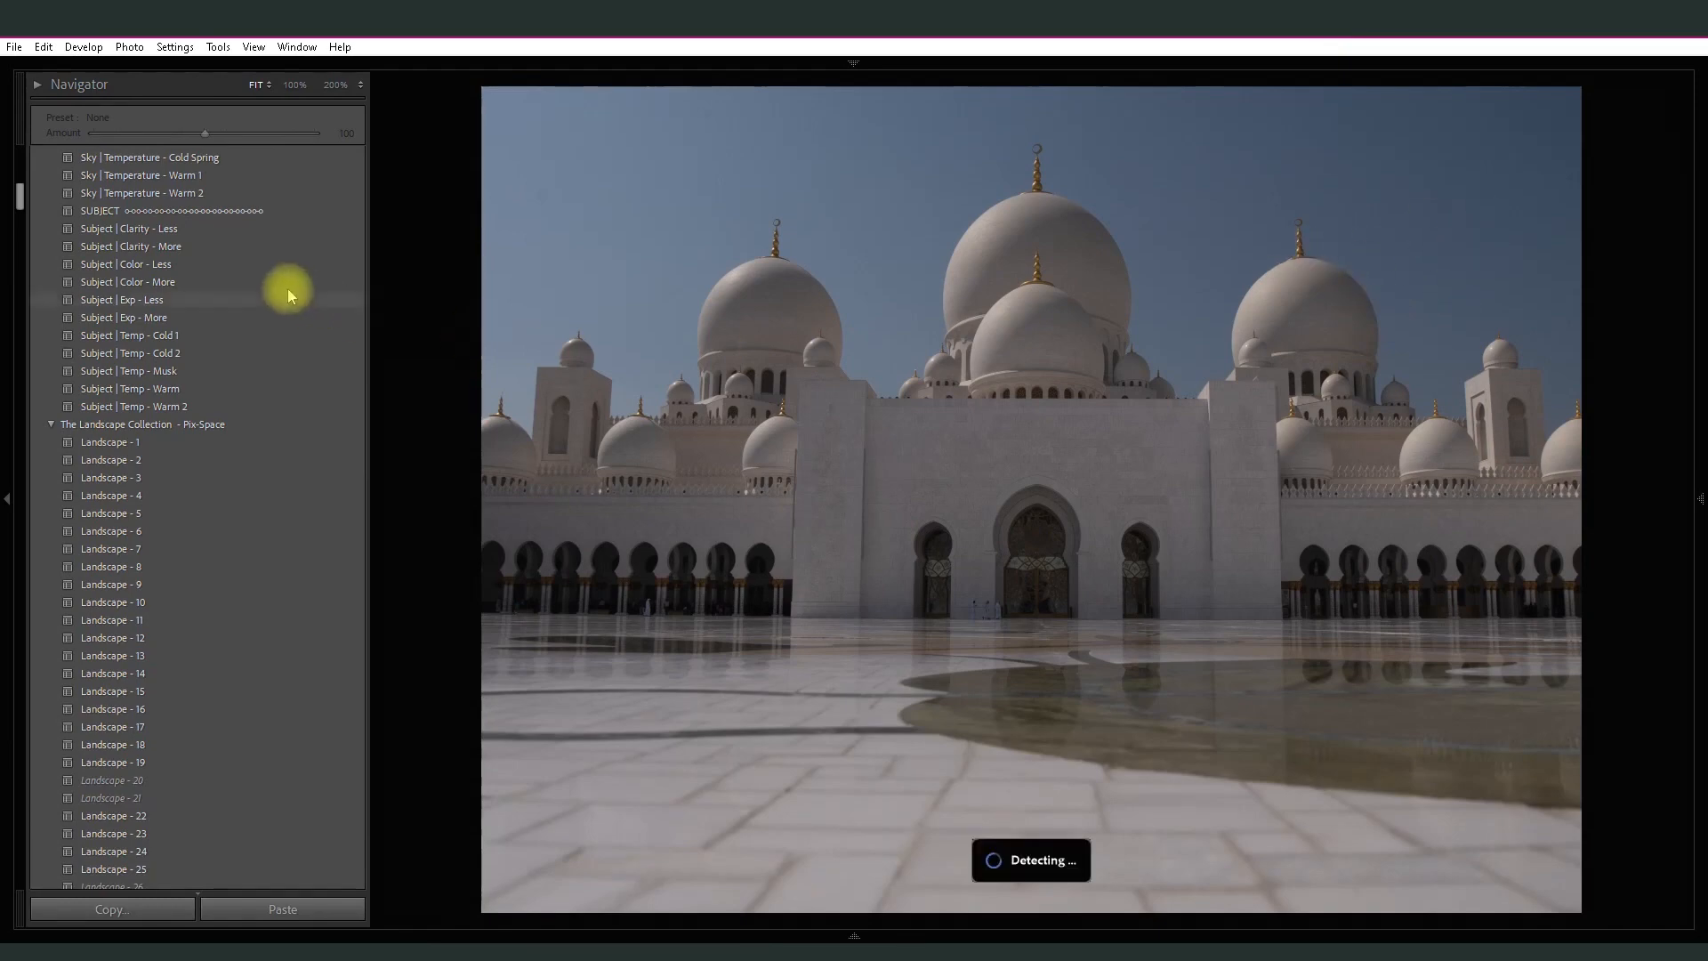
drag(21, 196, 20, 158)
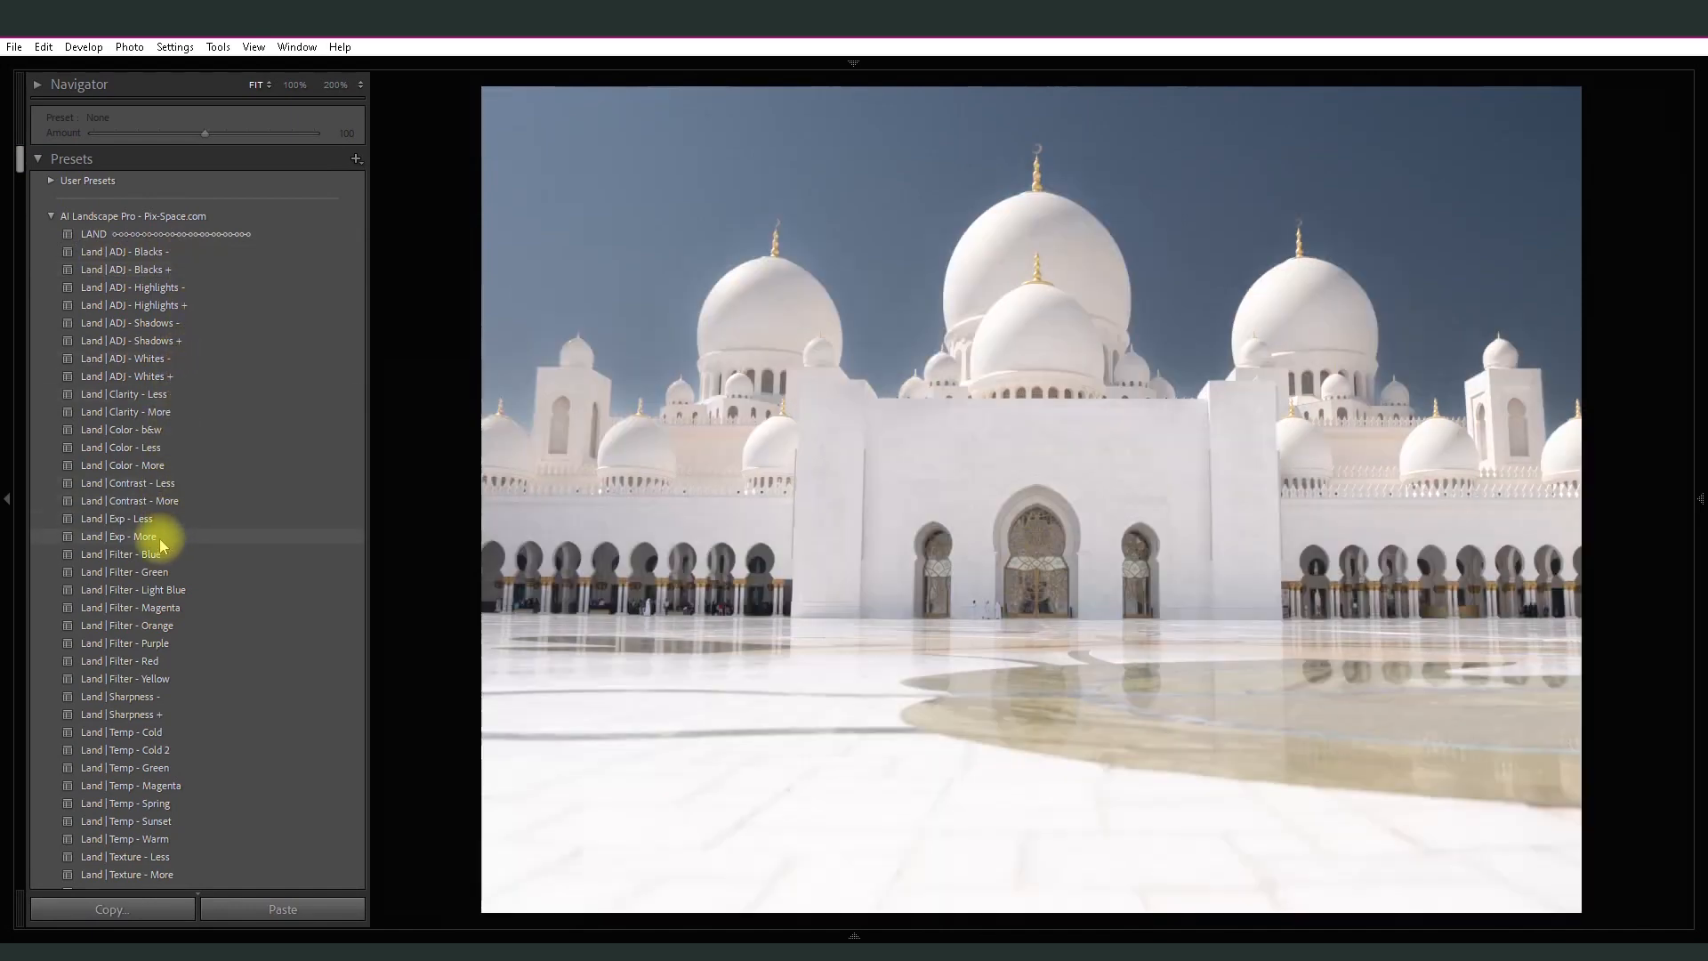
click(163, 545)
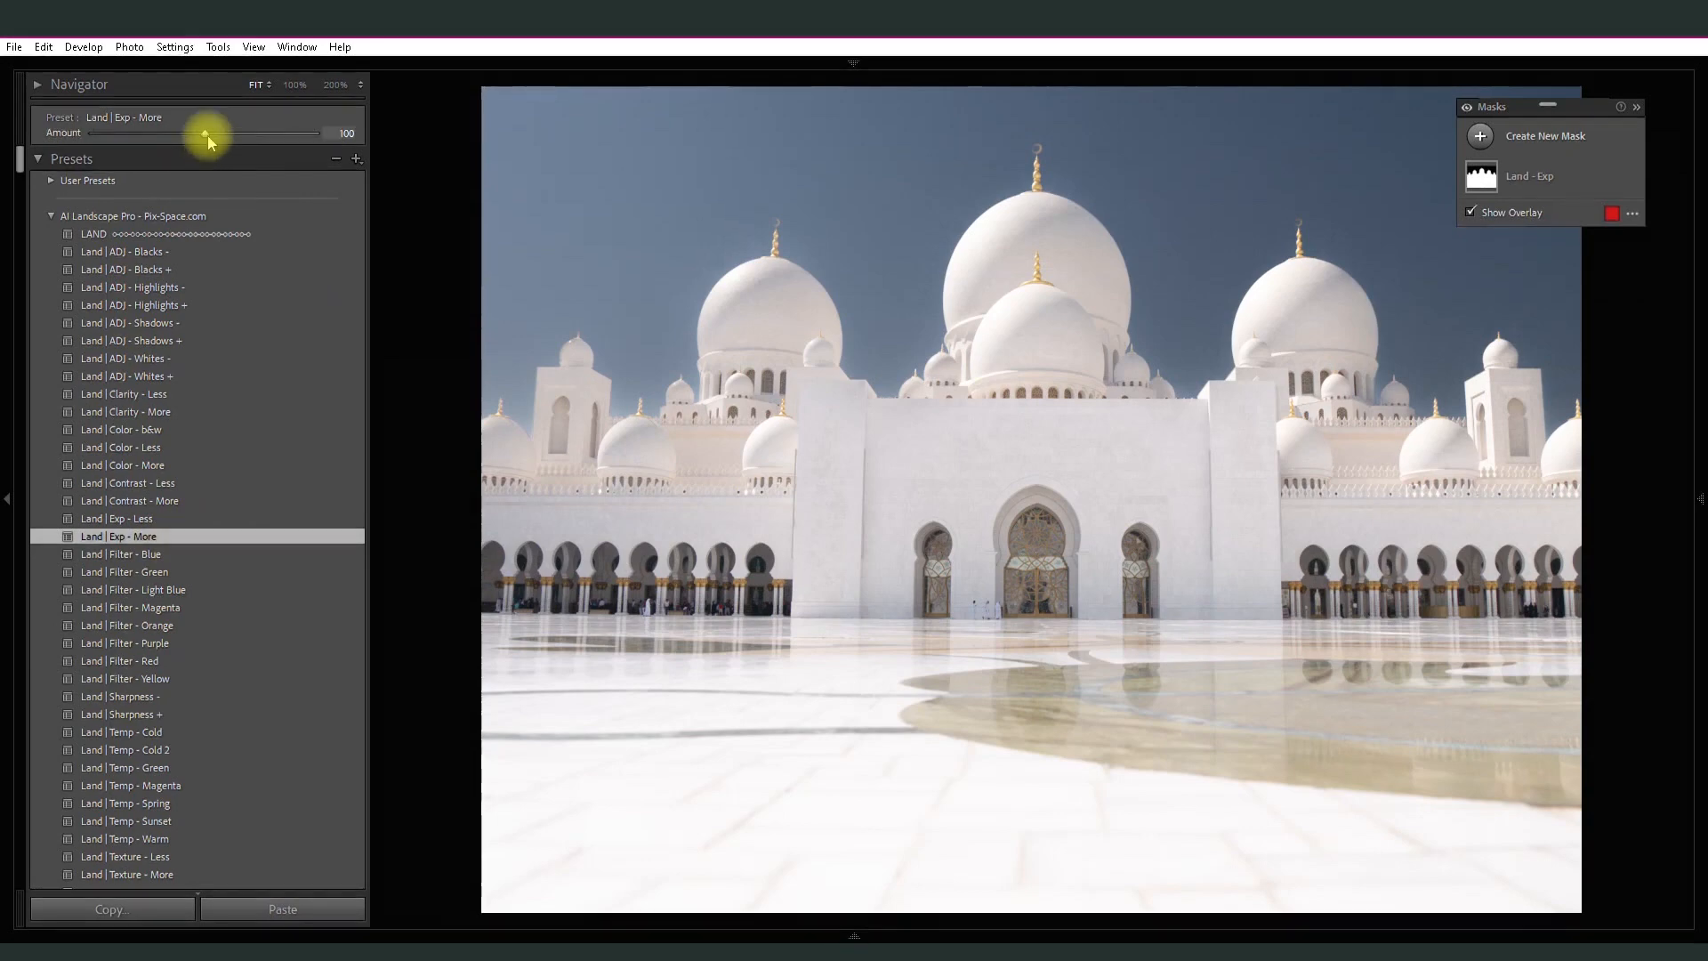
drag(206, 136, 182, 137)
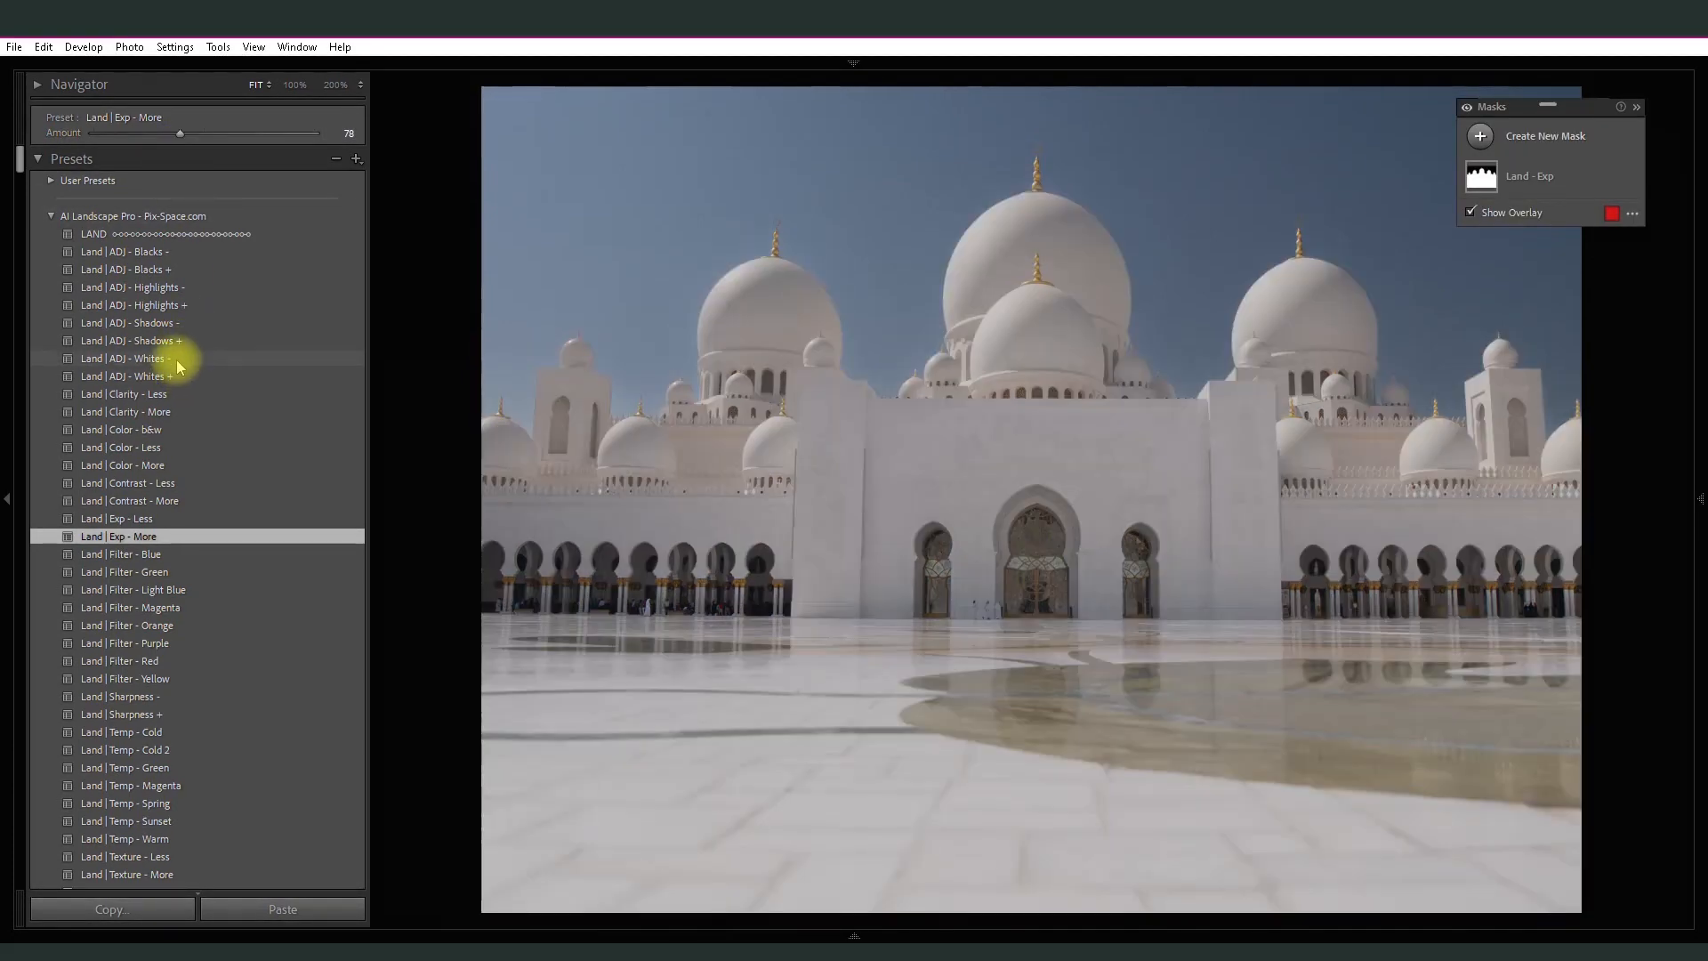
- Apply the Land | ADJ - Whites - preset at amount 6 and the Land | ADJ - Highlights + preset at amount 30
click(179, 364)
drag(199, 141, 102, 142)
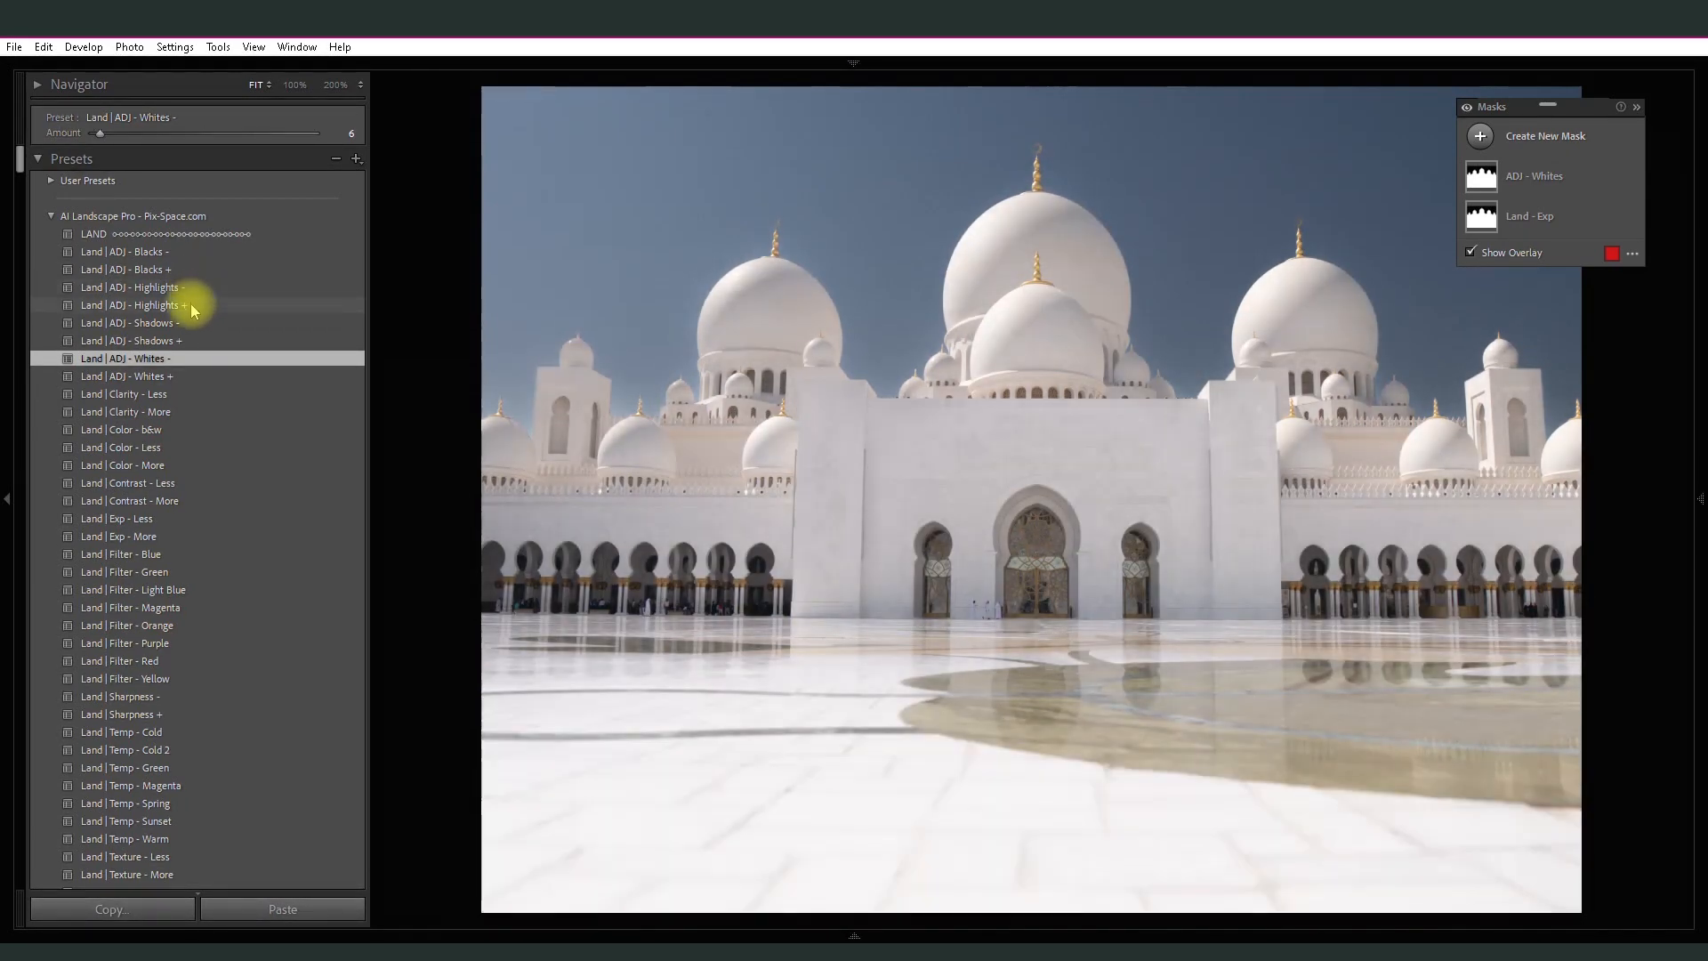
click(193, 305)
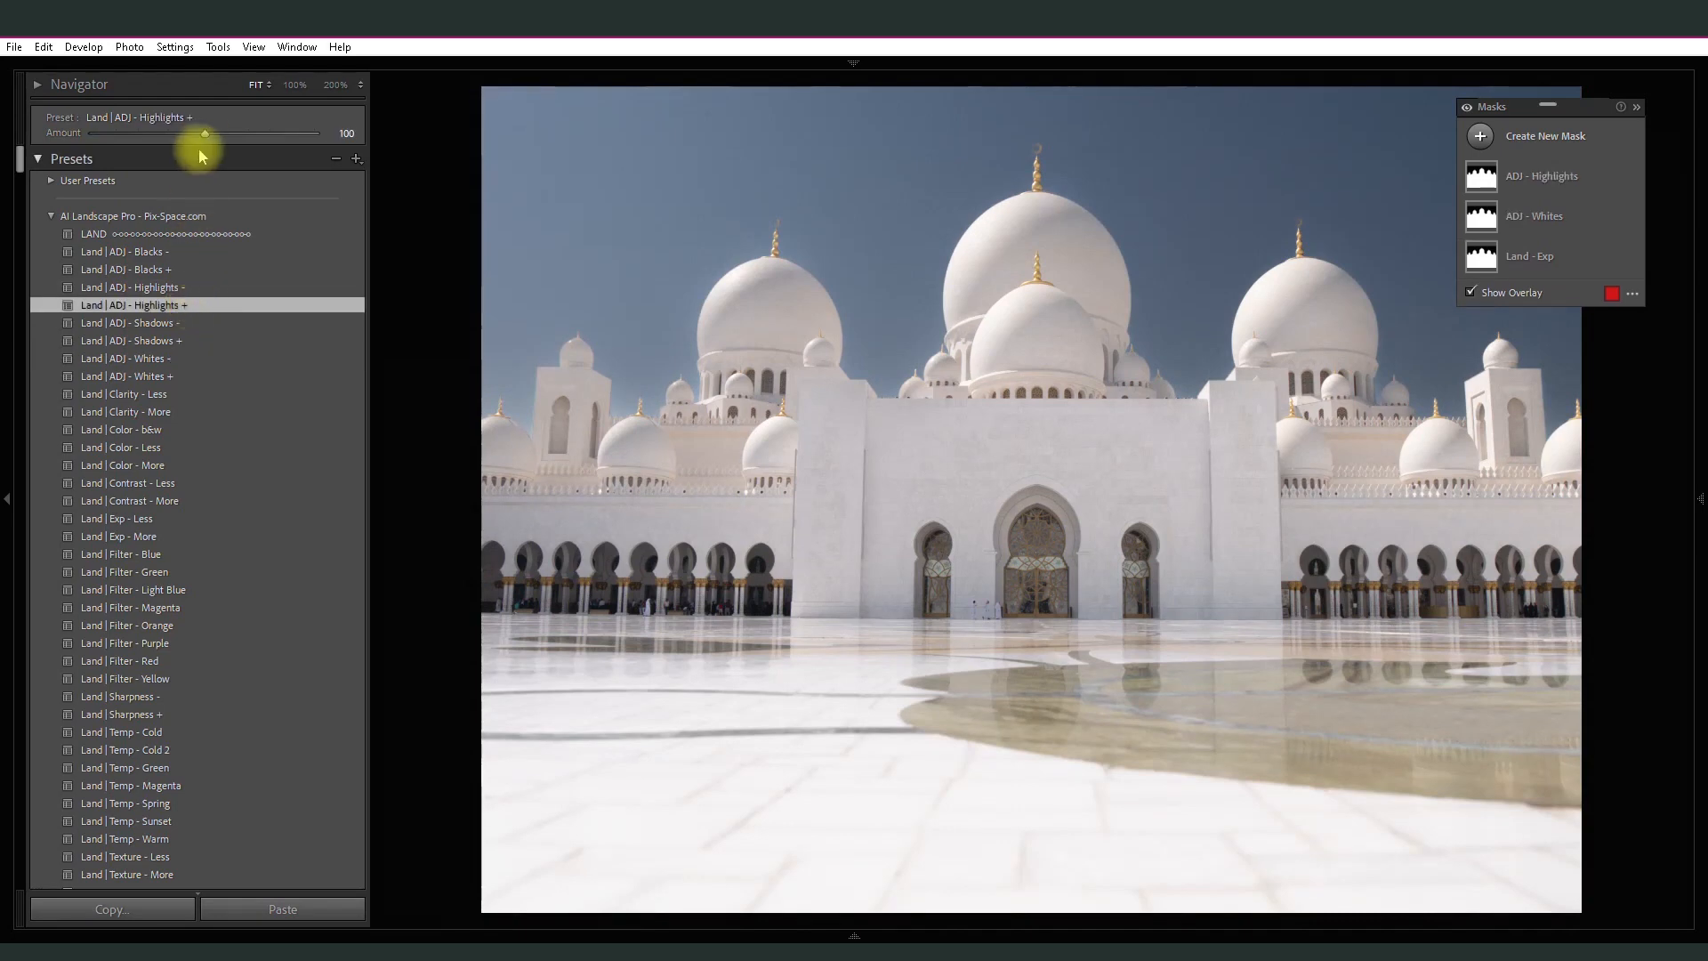
drag(205, 134, 136, 135)
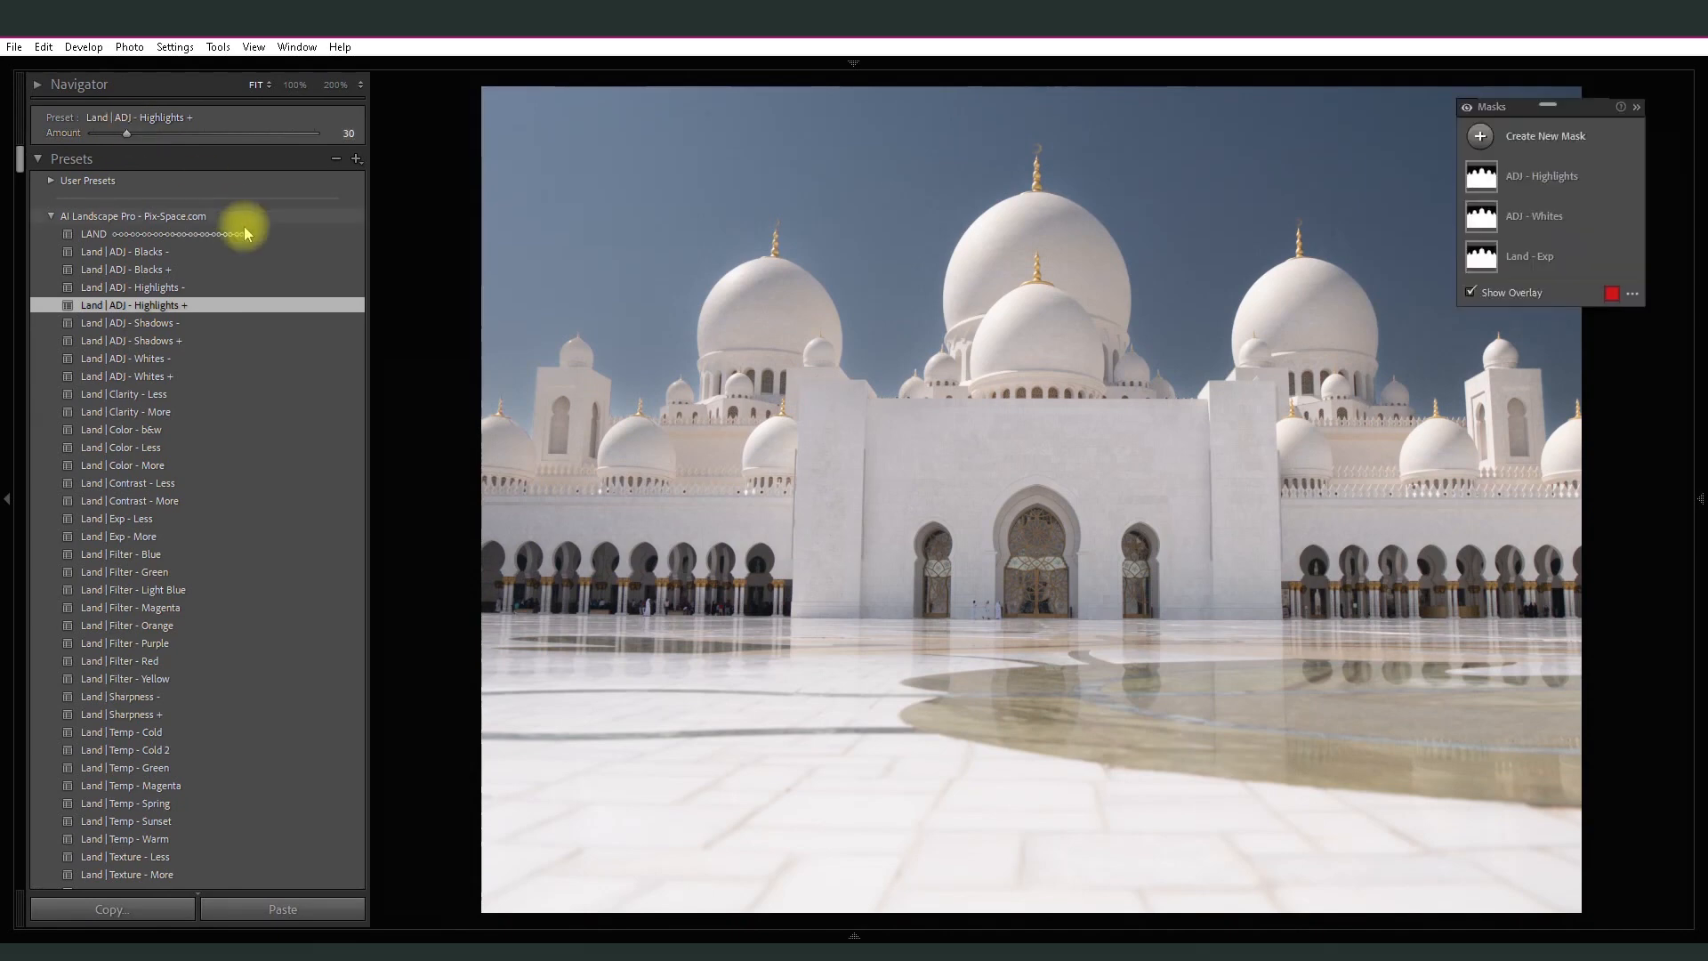
- Apply the Land | Clarity - More preset at amount 47 and the Land | Color - More preset at amount 74
click(187, 412)
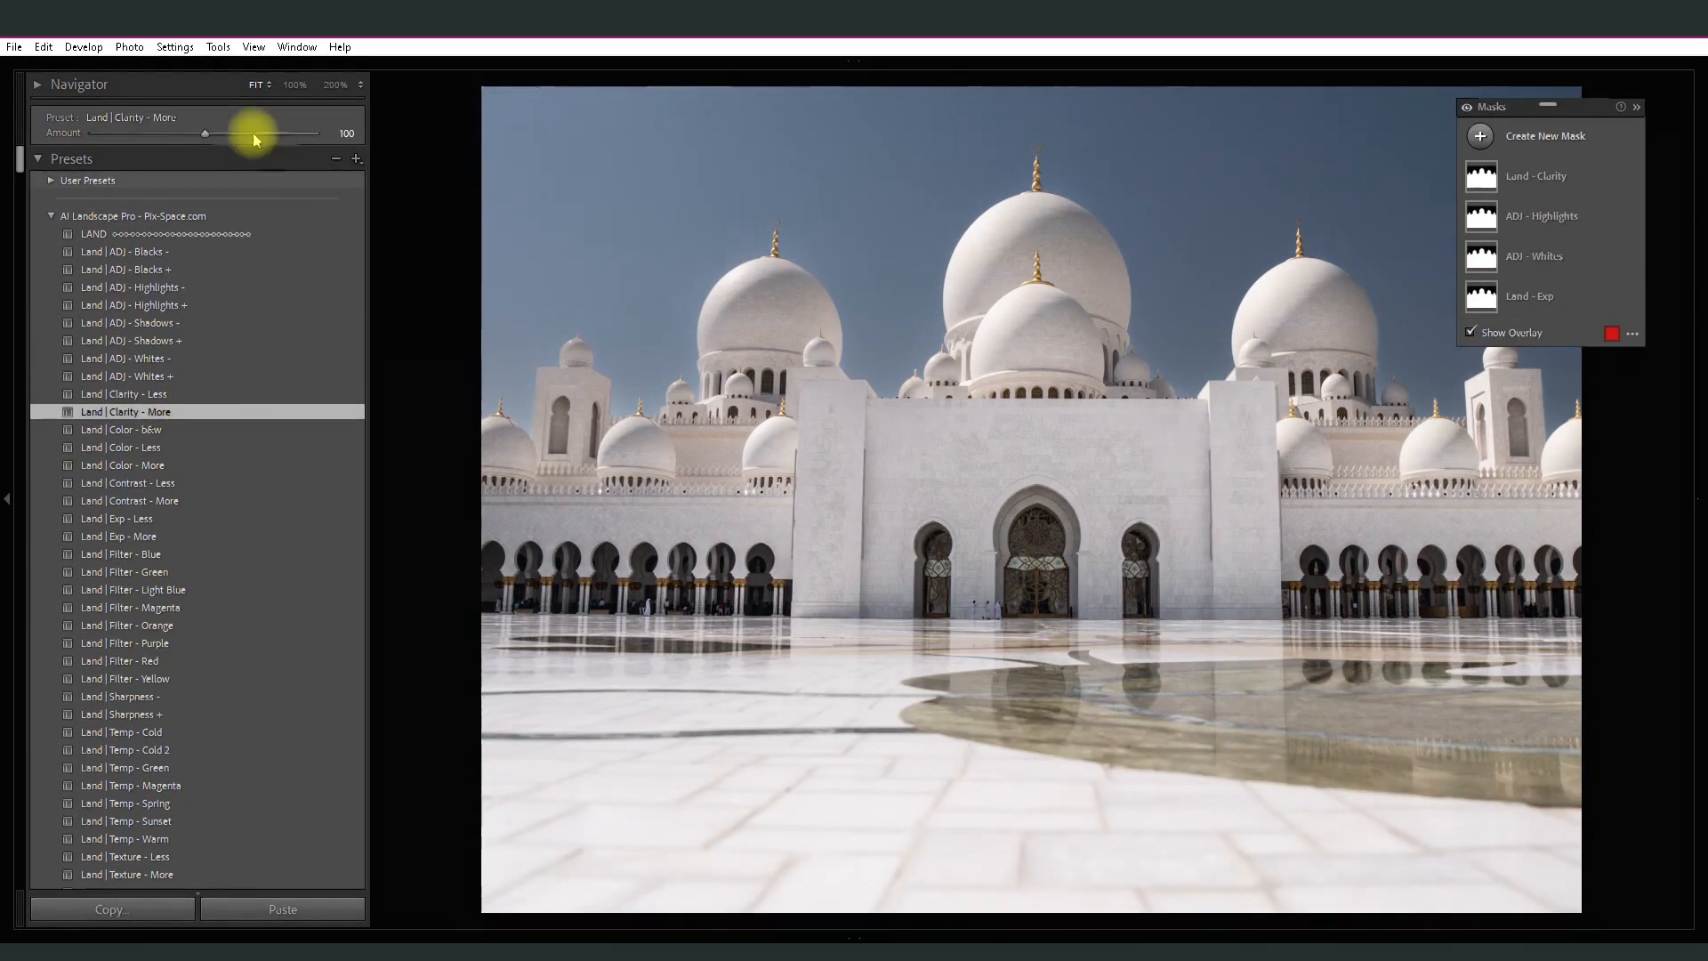
drag(202, 133, 149, 138)
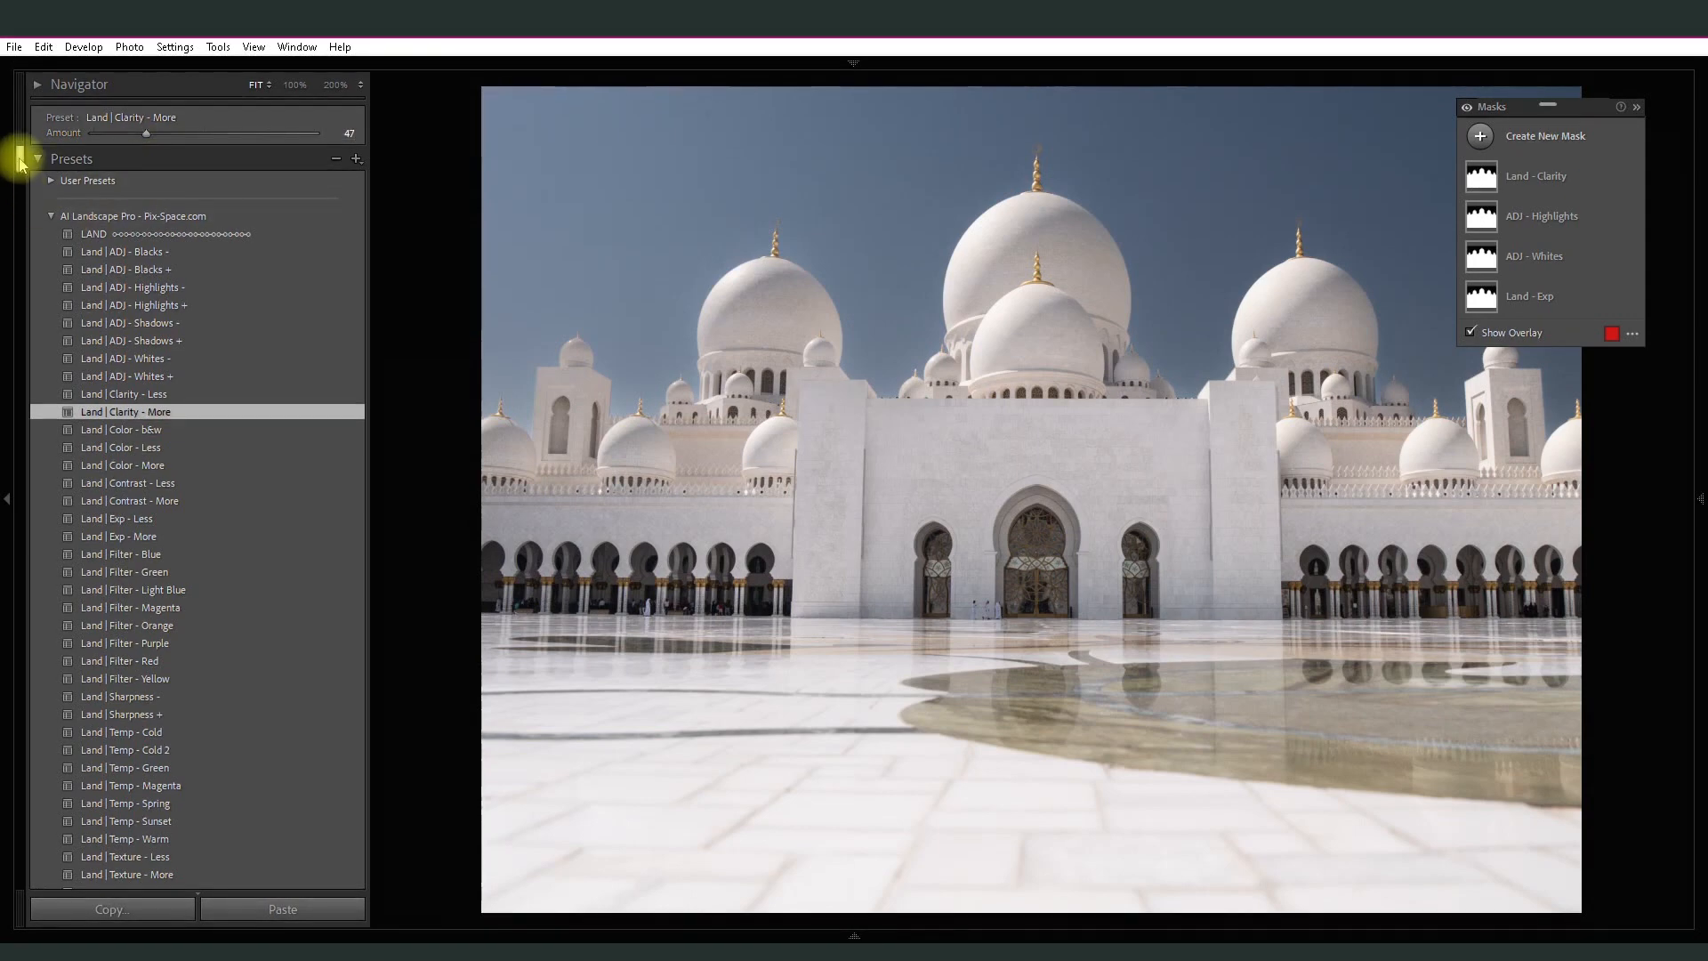
drag(20, 153, 21, 167)
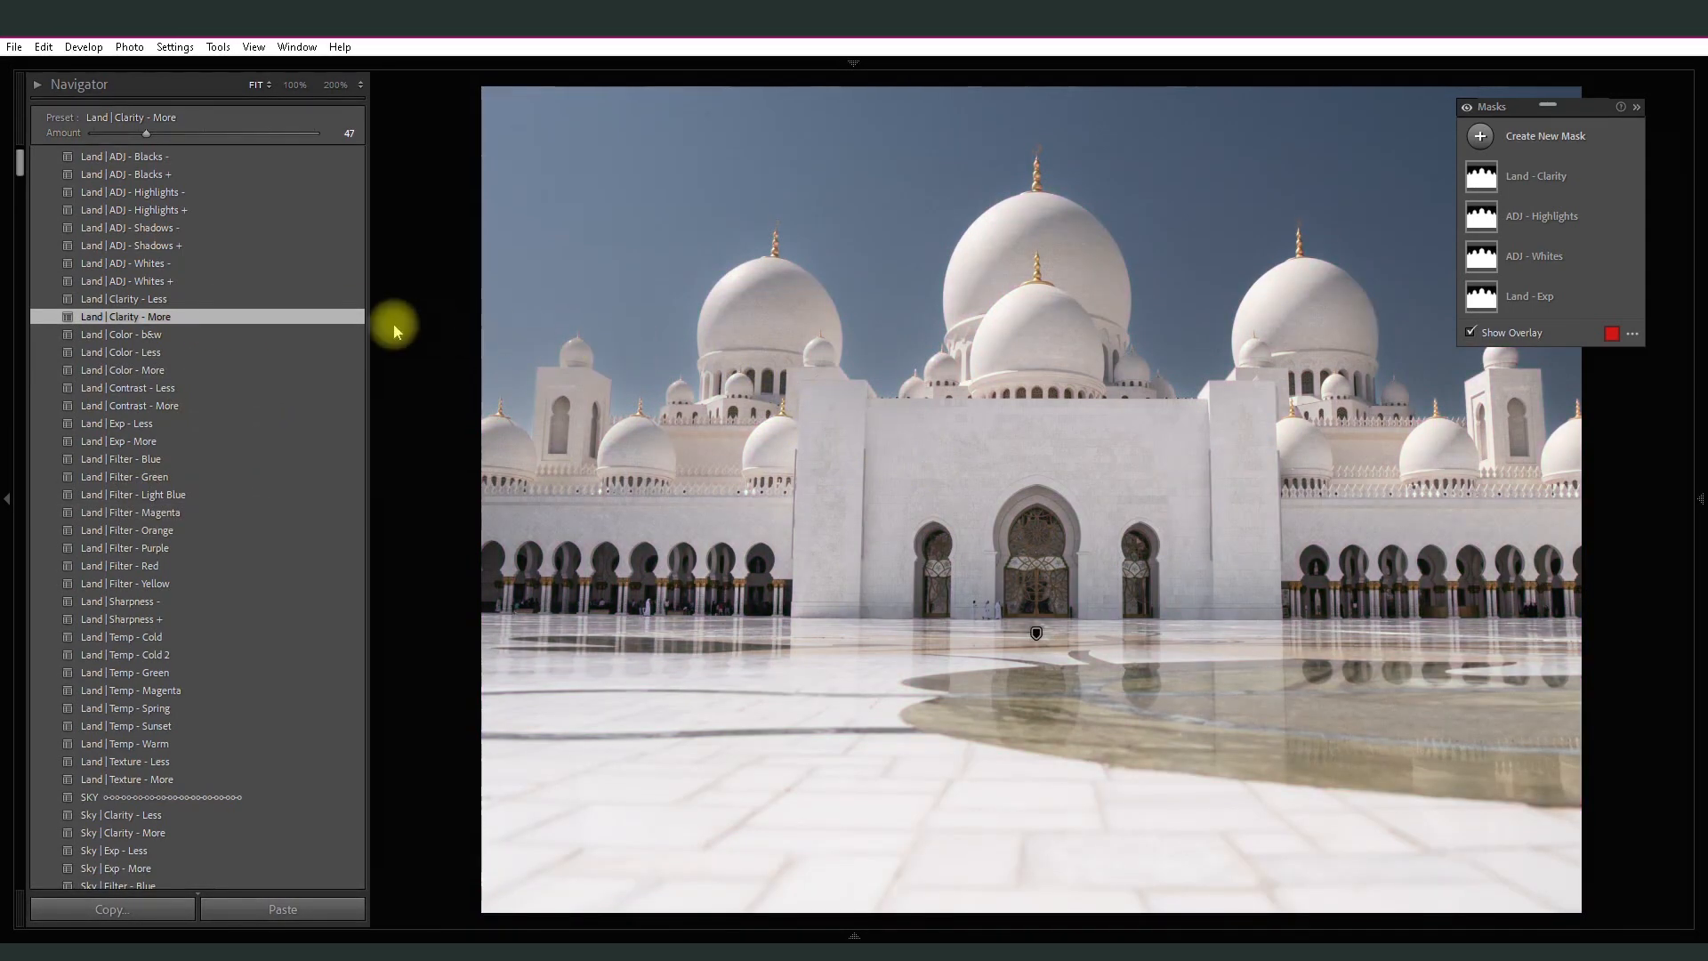
click(130, 372)
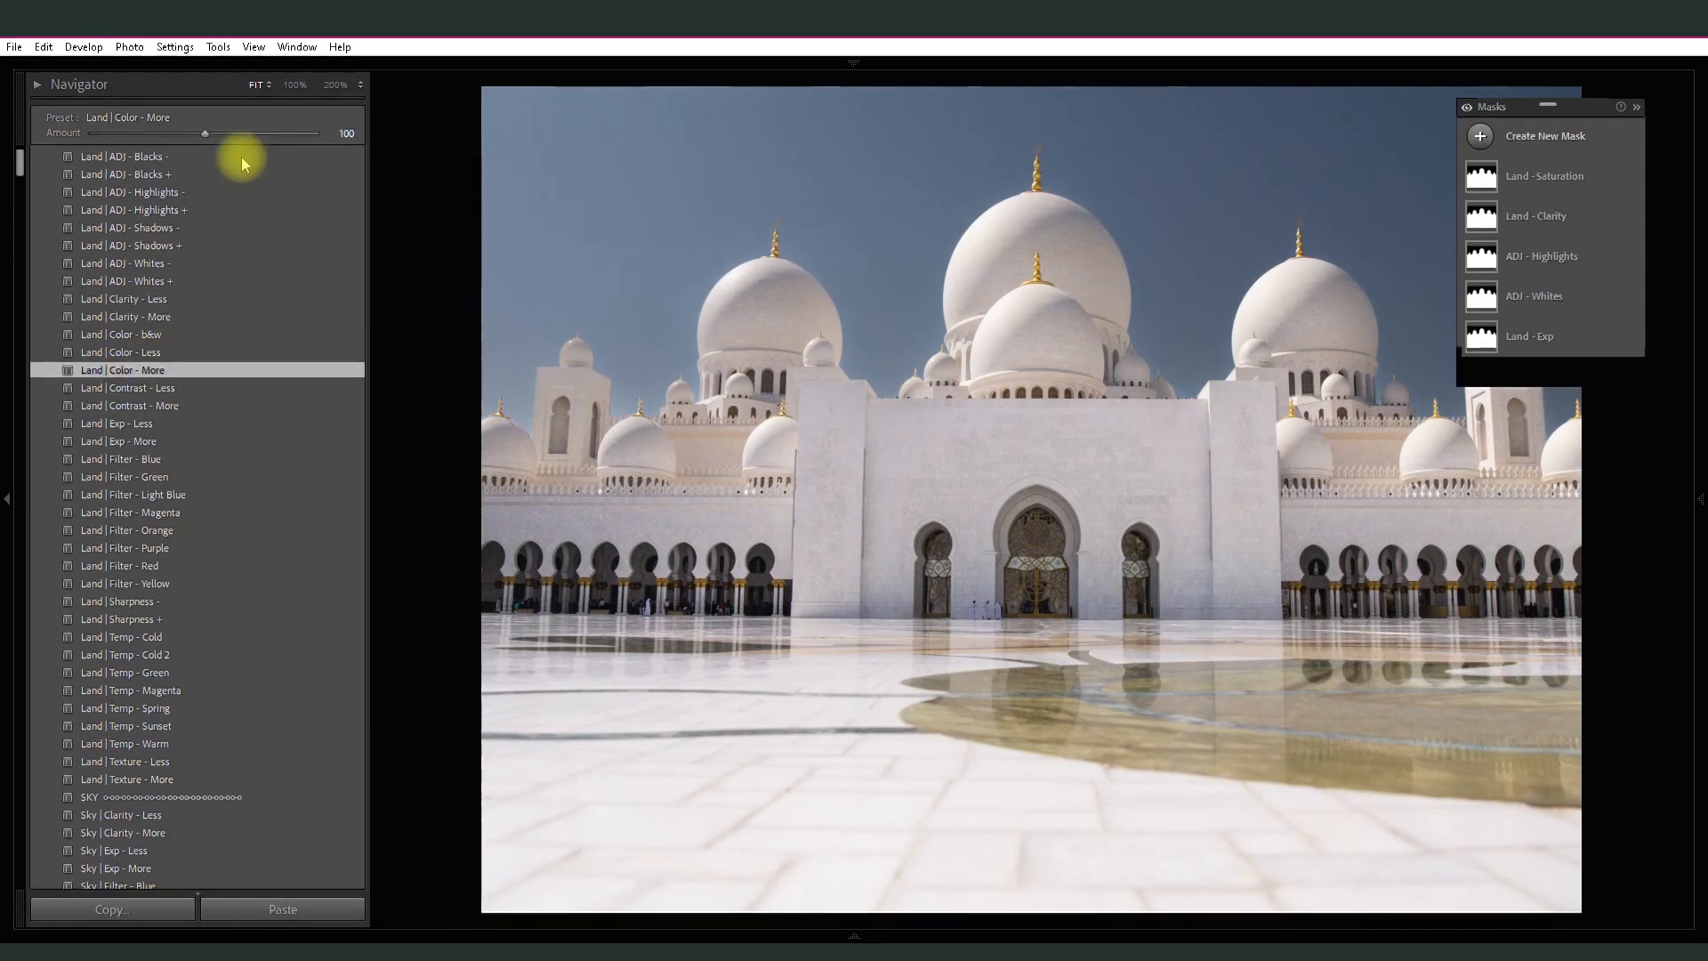
mouse_move(202, 133)
mouse_down()
mouse_move(360, 141)
mouse_move(69, 129)
mouse_move(178, 134)
mouse_up()
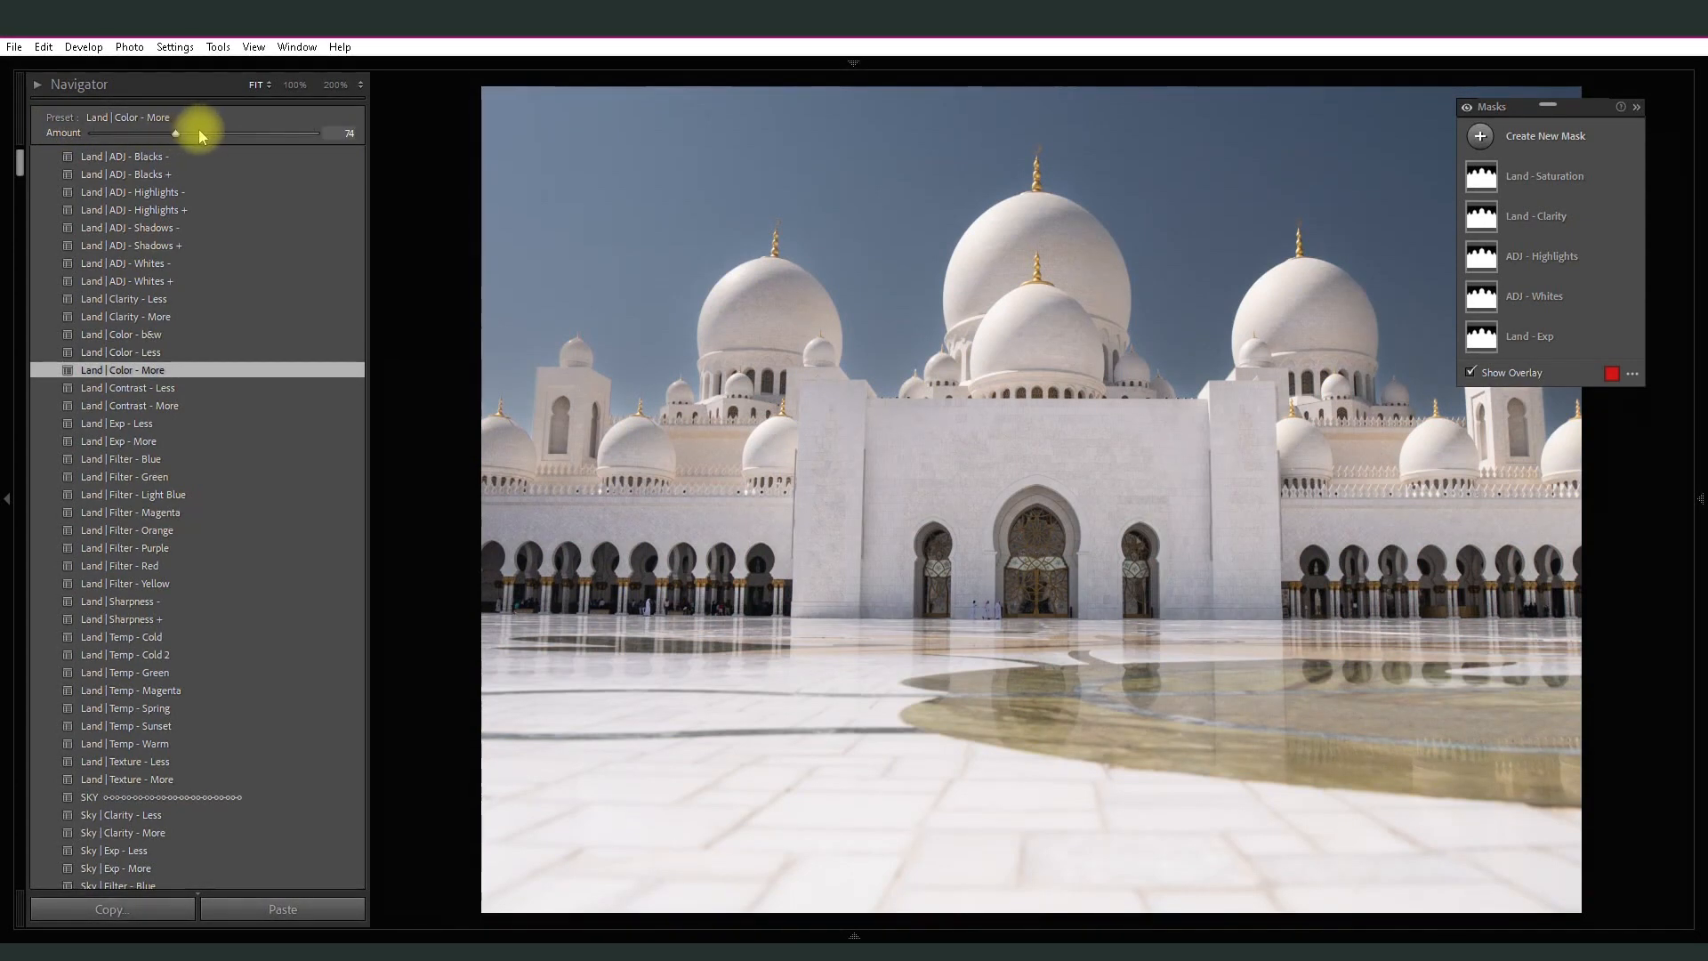
- Apply the Land | Sharpness + preset to the mosque photo and set its amount to 137
drag(21, 151, 22, 167)
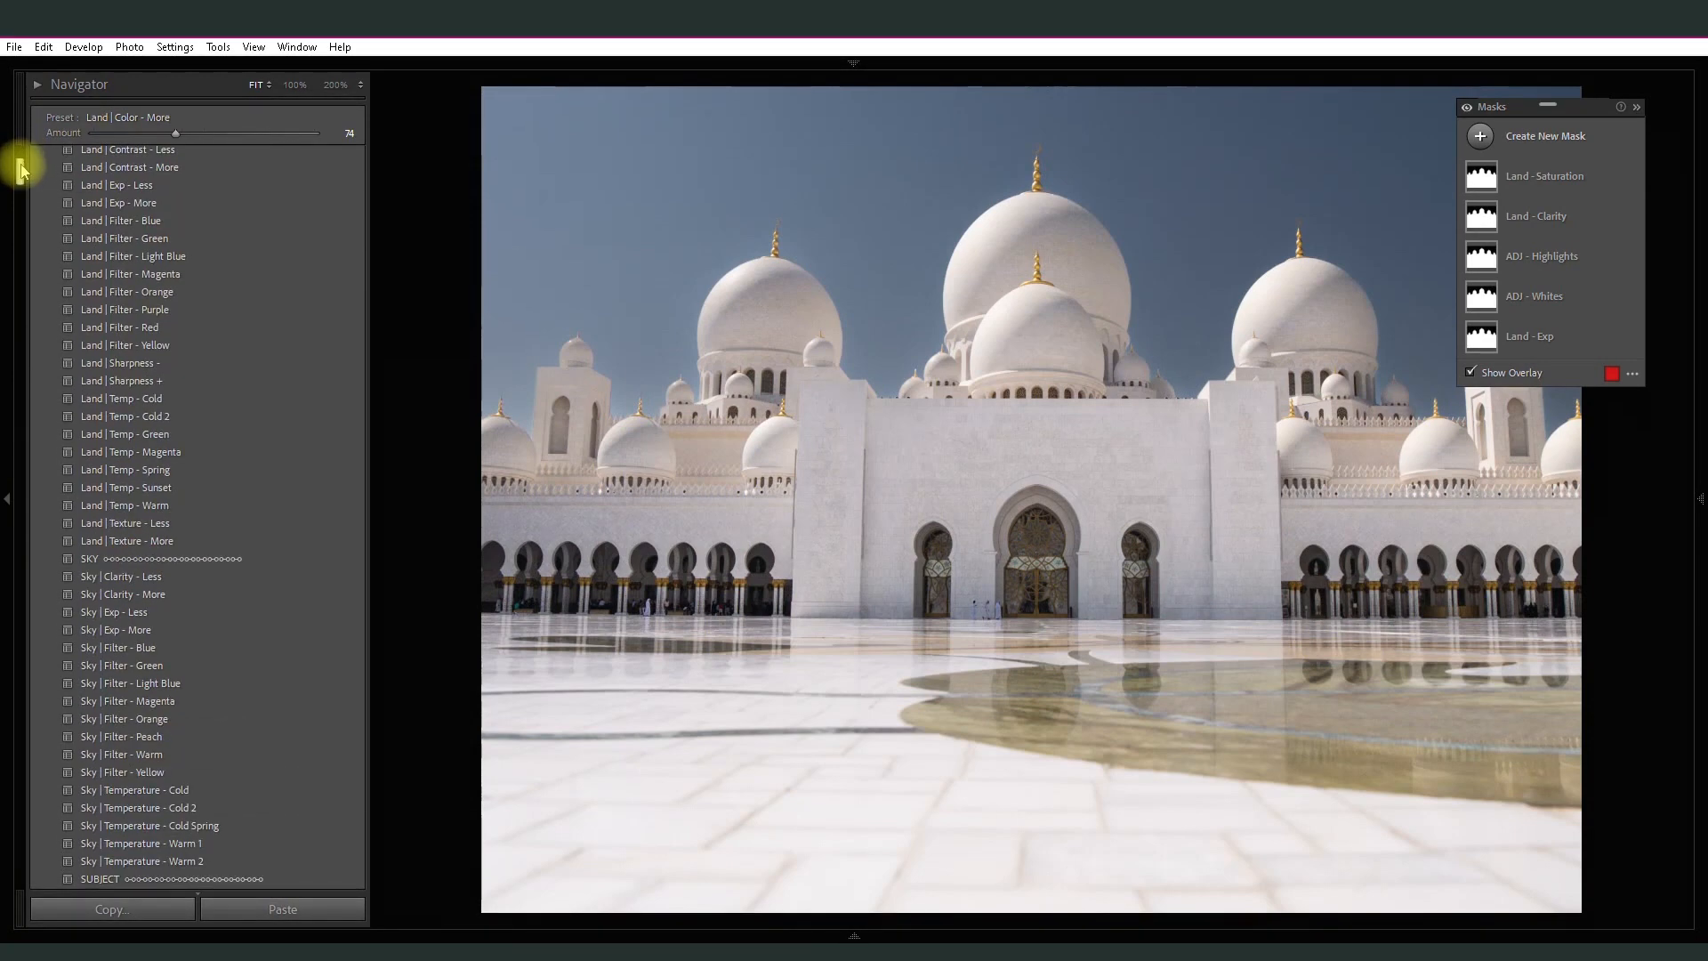
click(165, 381)
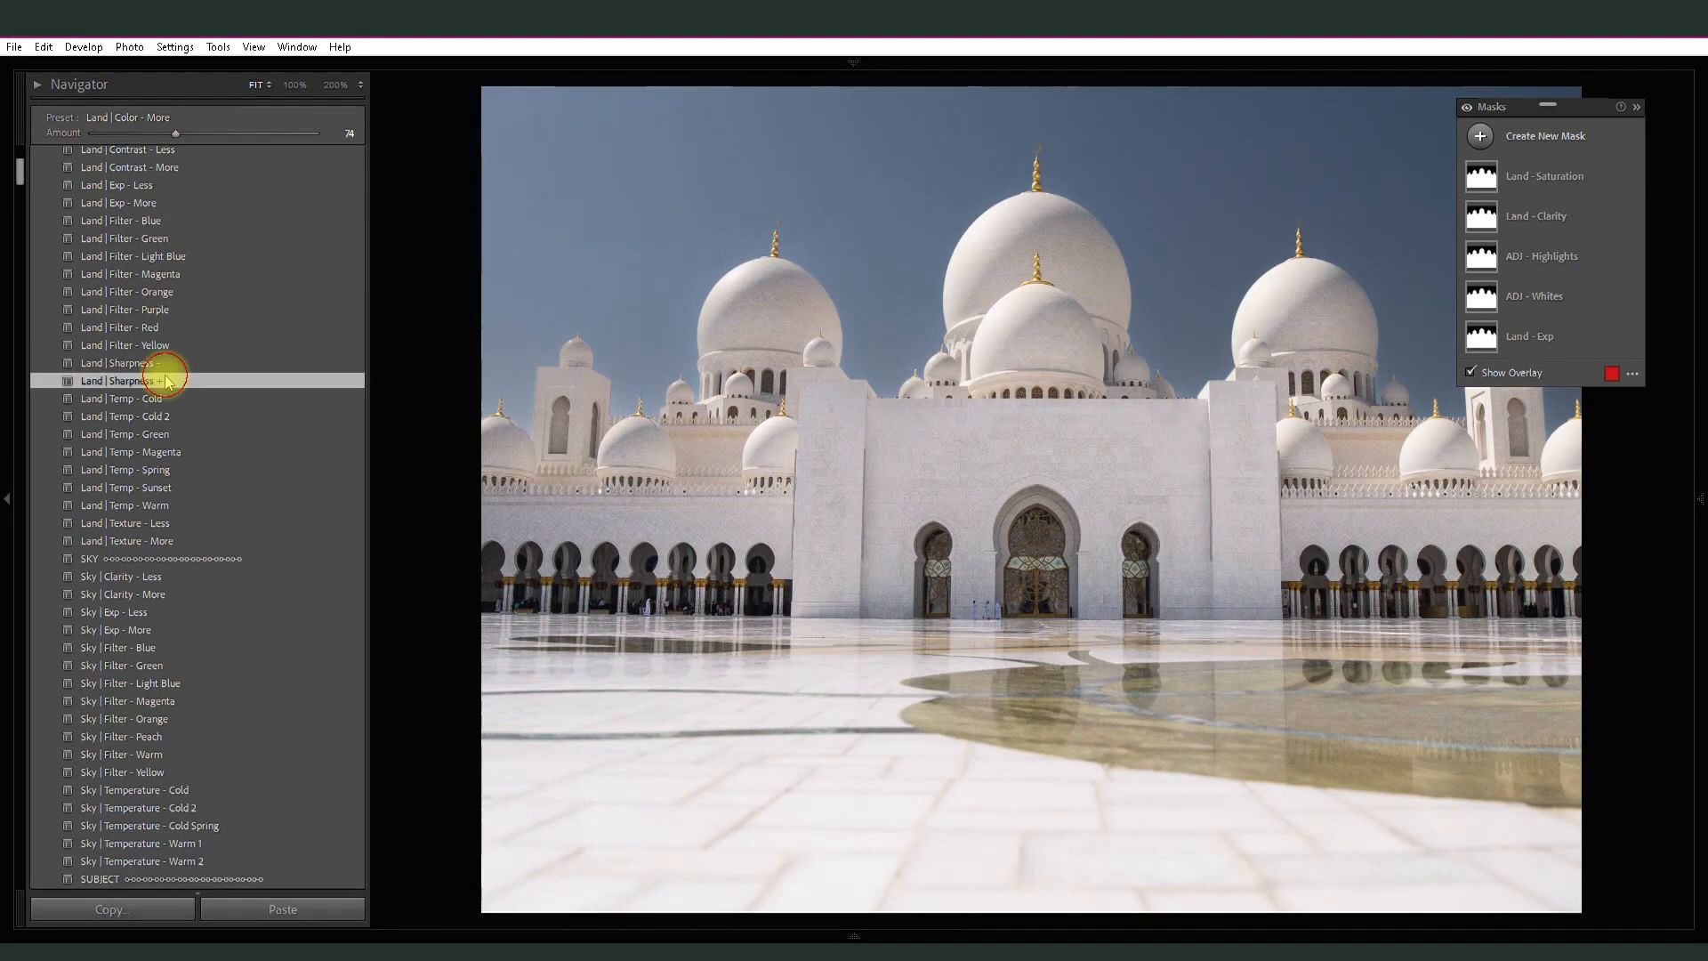
drag(273, 133, 246, 133)
- Apply the Sky | Exp - More preset at amount 41 and the Sky | Filter - Light Blue preset at amount 61
drag(18, 169, 25, 177)
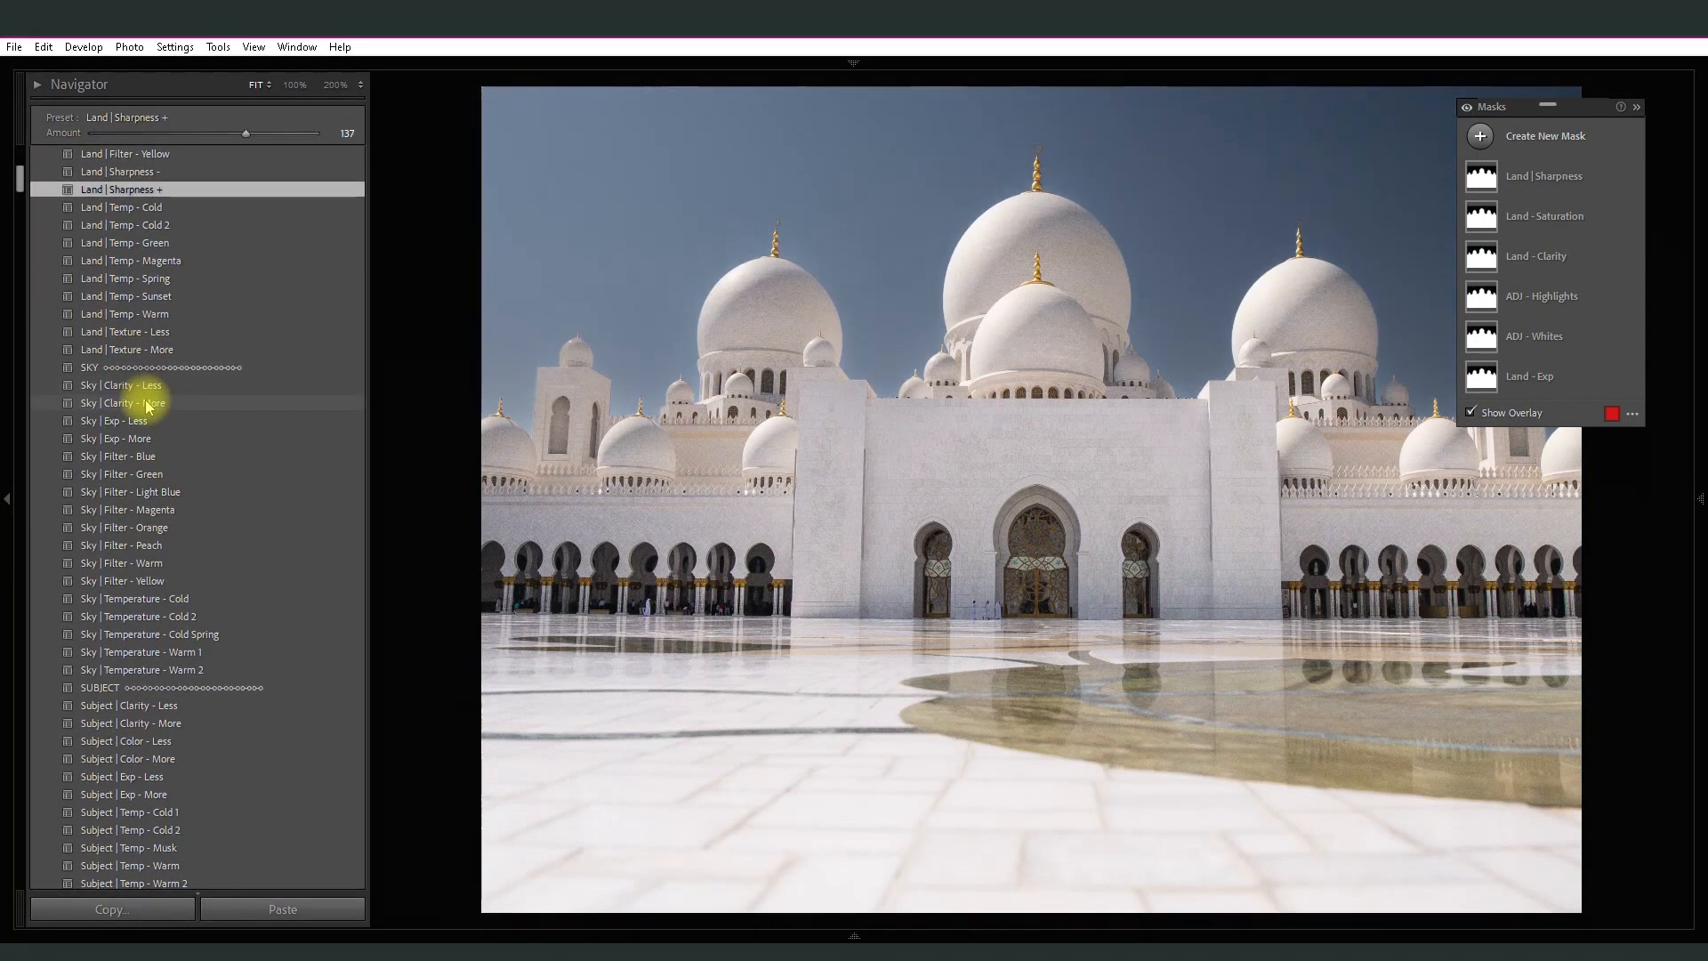
click(141, 439)
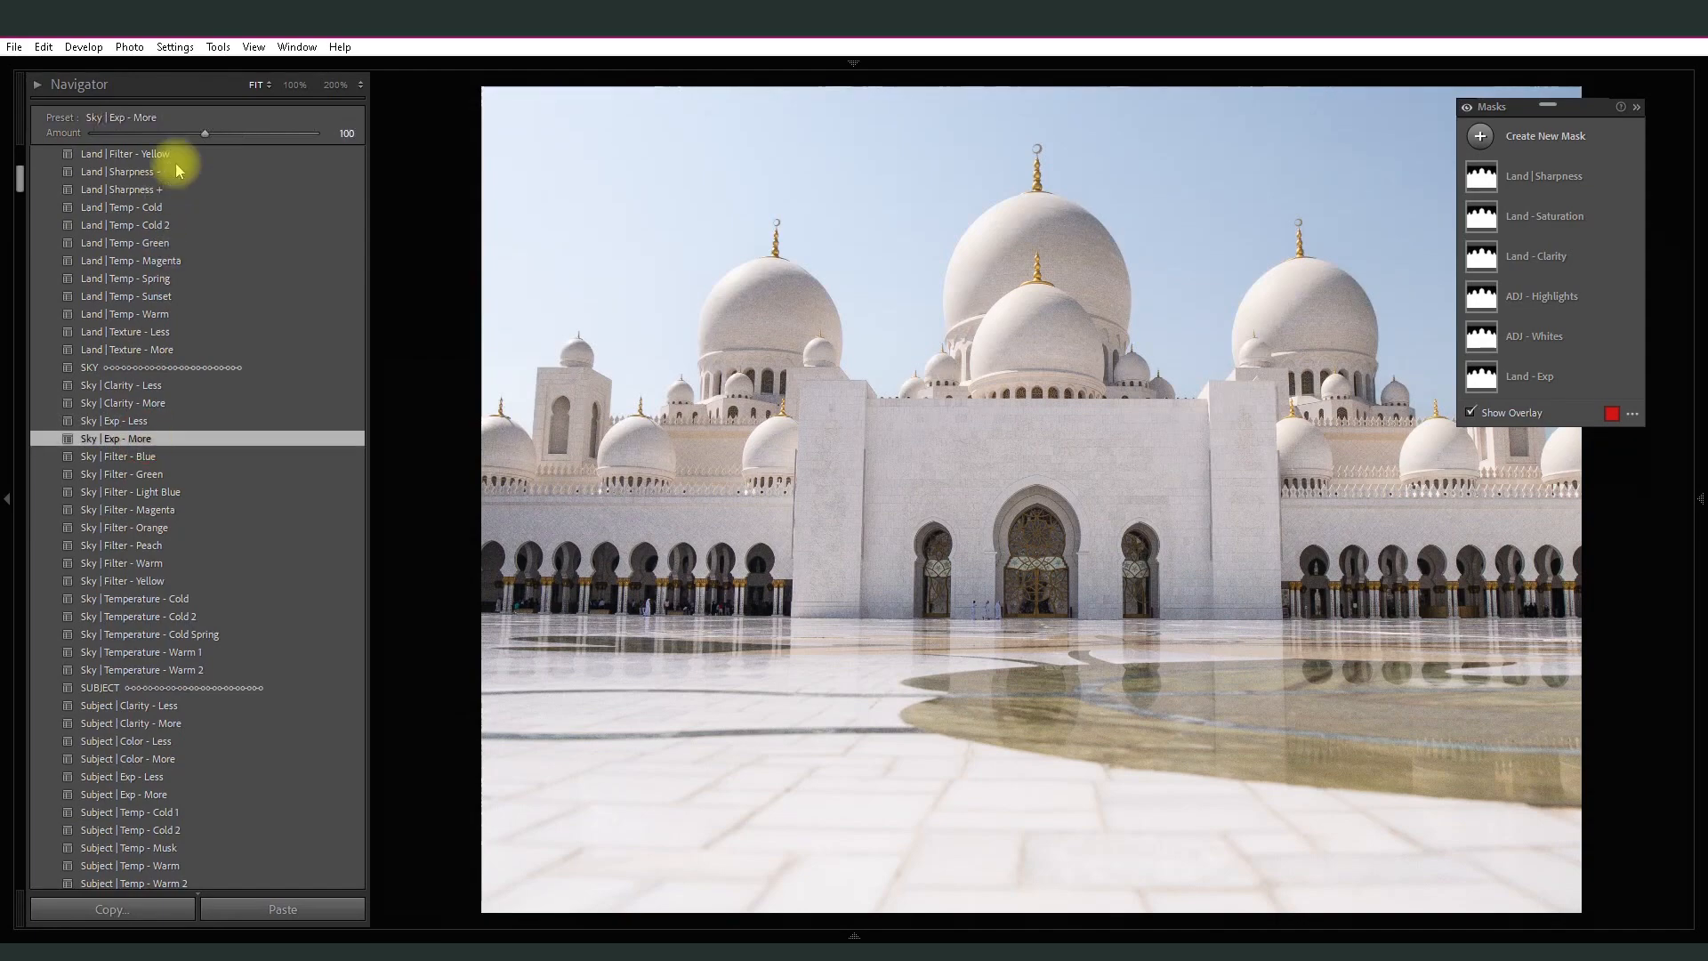
drag(204, 135, 139, 133)
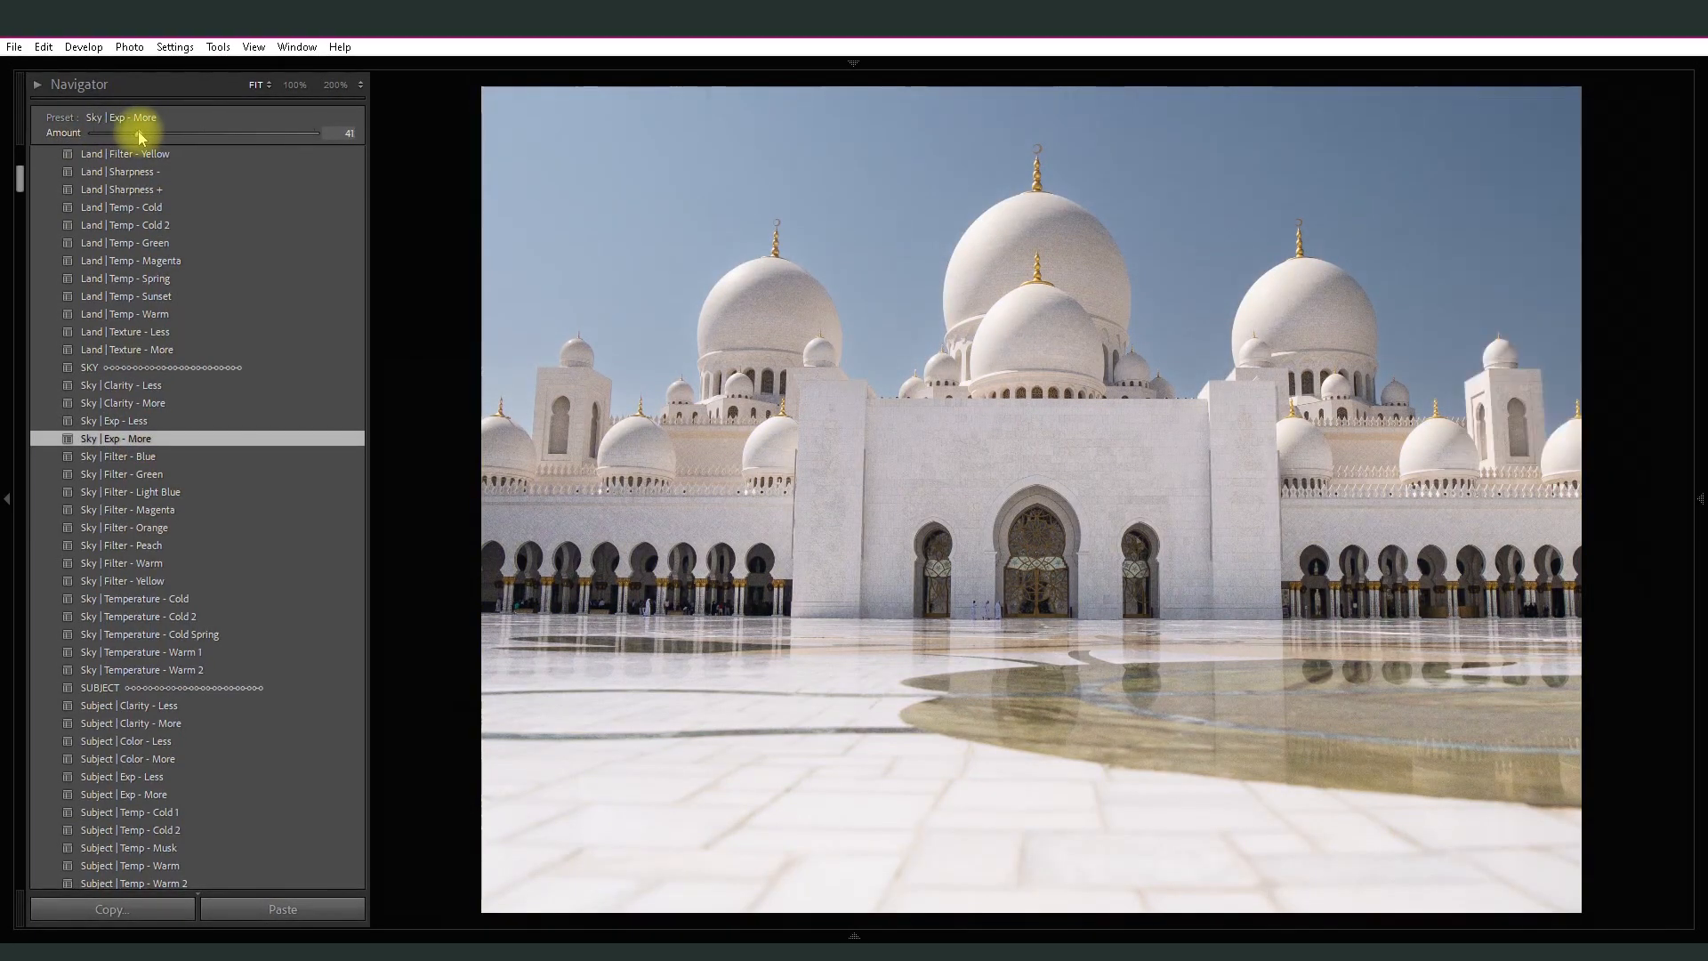
click(183, 499)
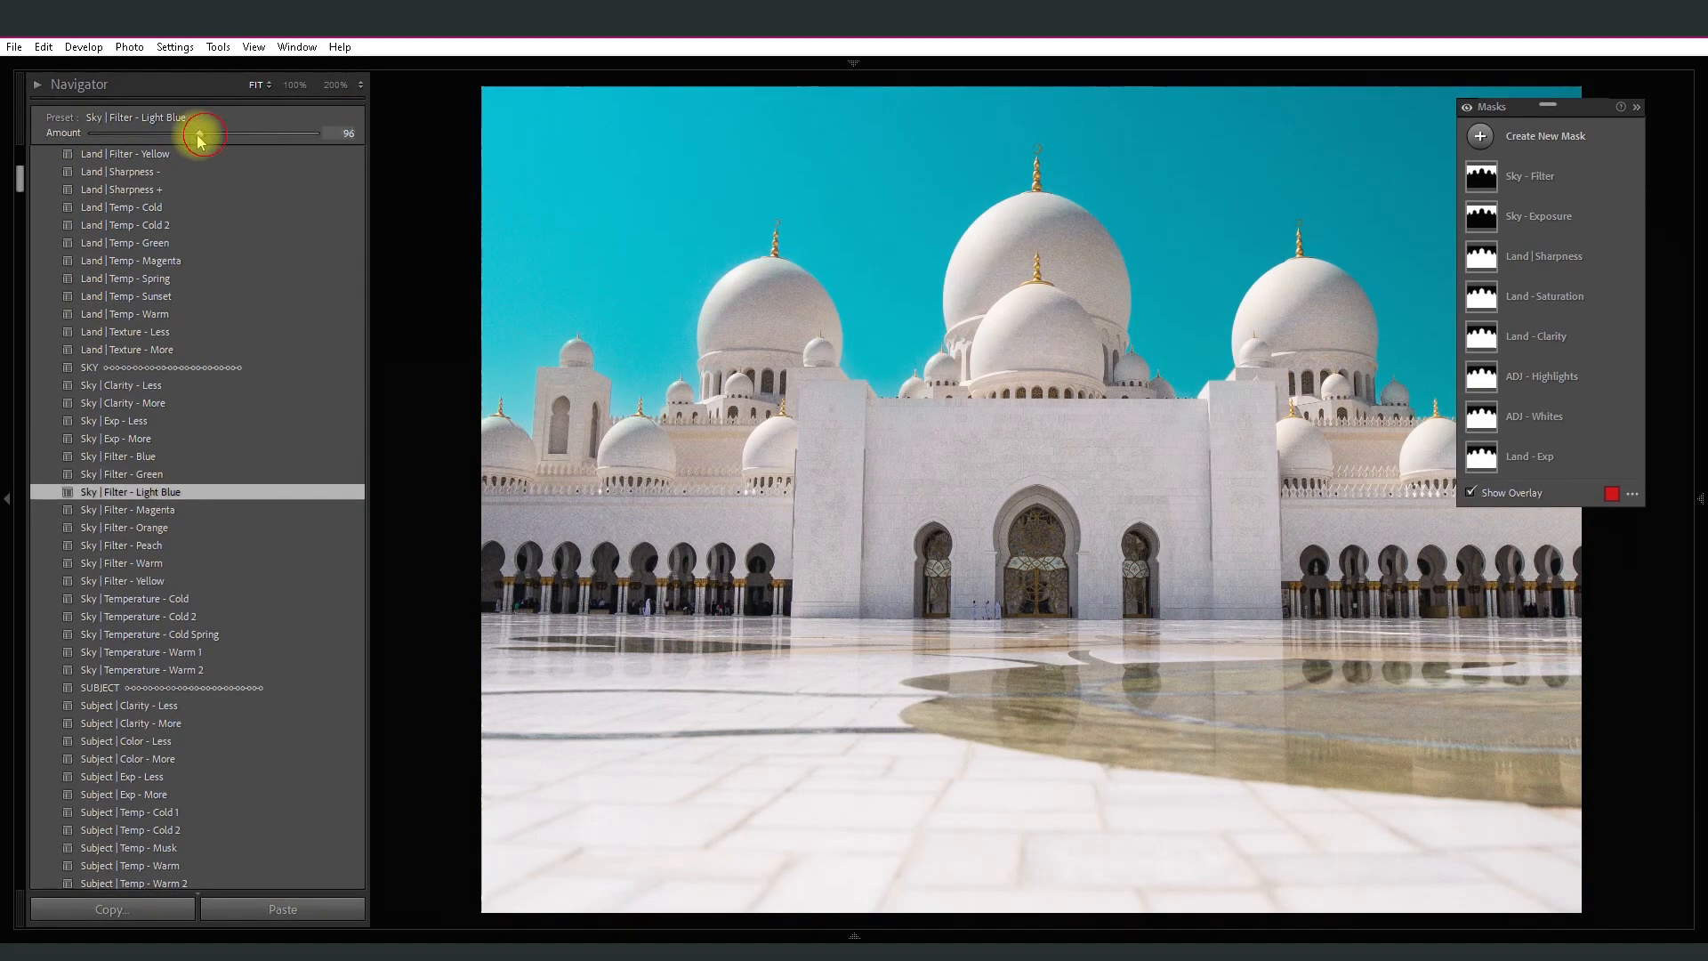
drag(198, 136, 169, 136)
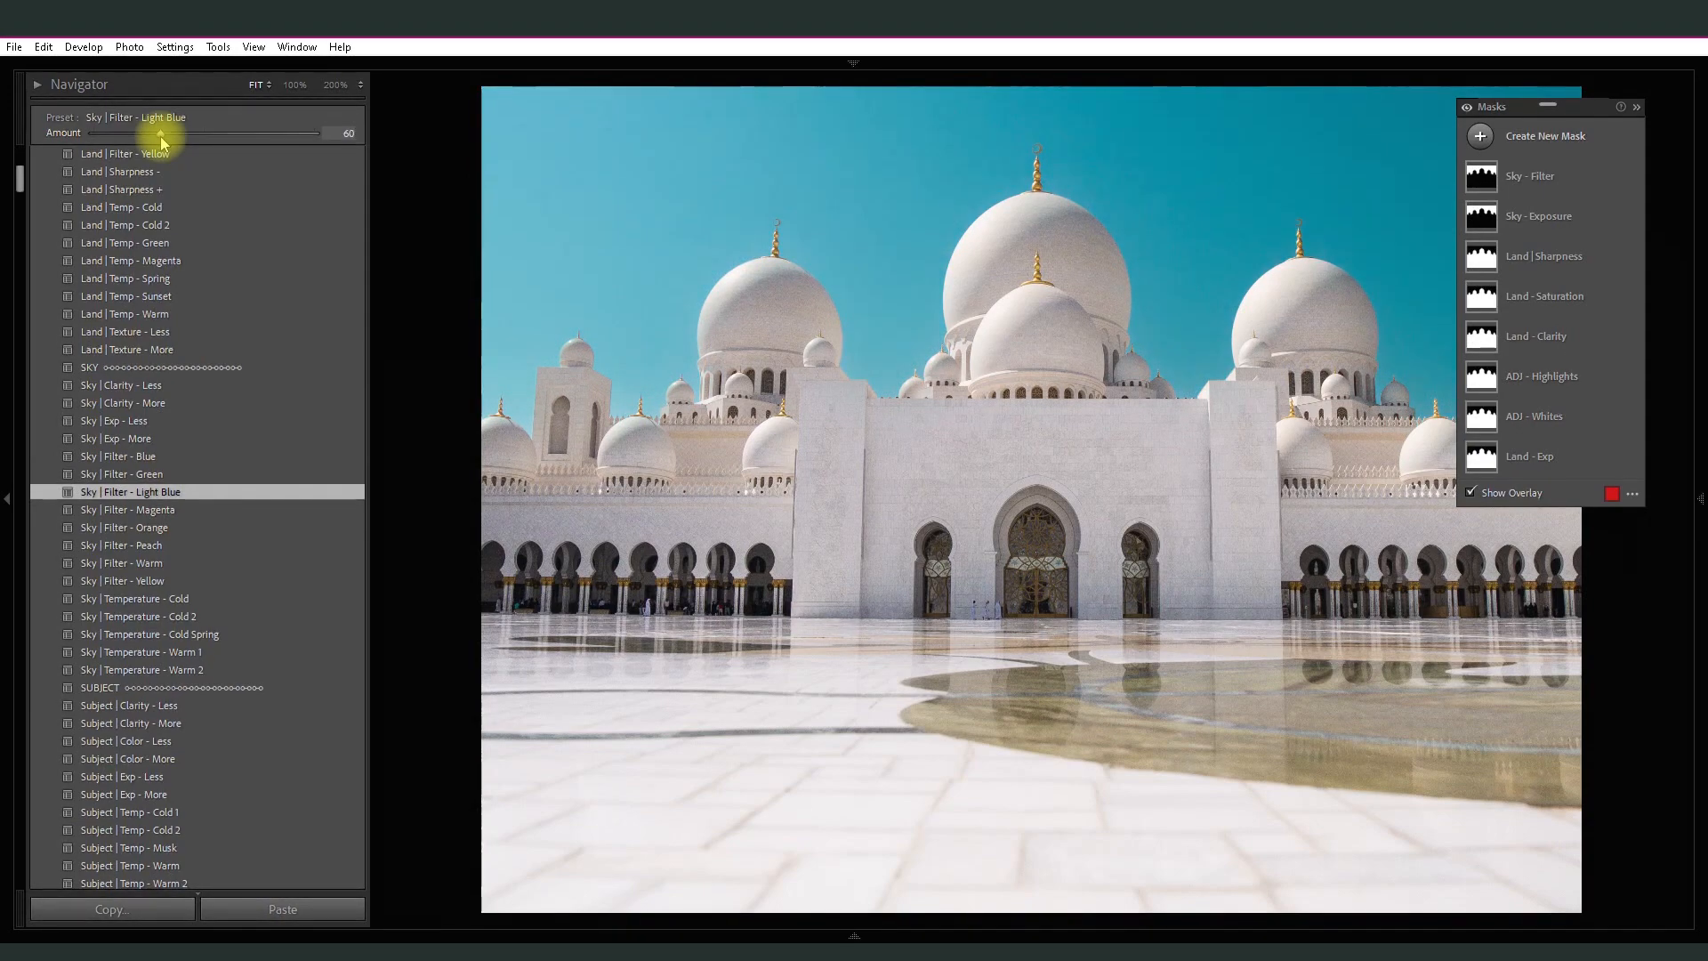
- Adjust the mosque photo's basic tone to Exposure +0.13, Contrast +13, Shadows +12 and Whites -18
drag(21, 177, 28, 145)
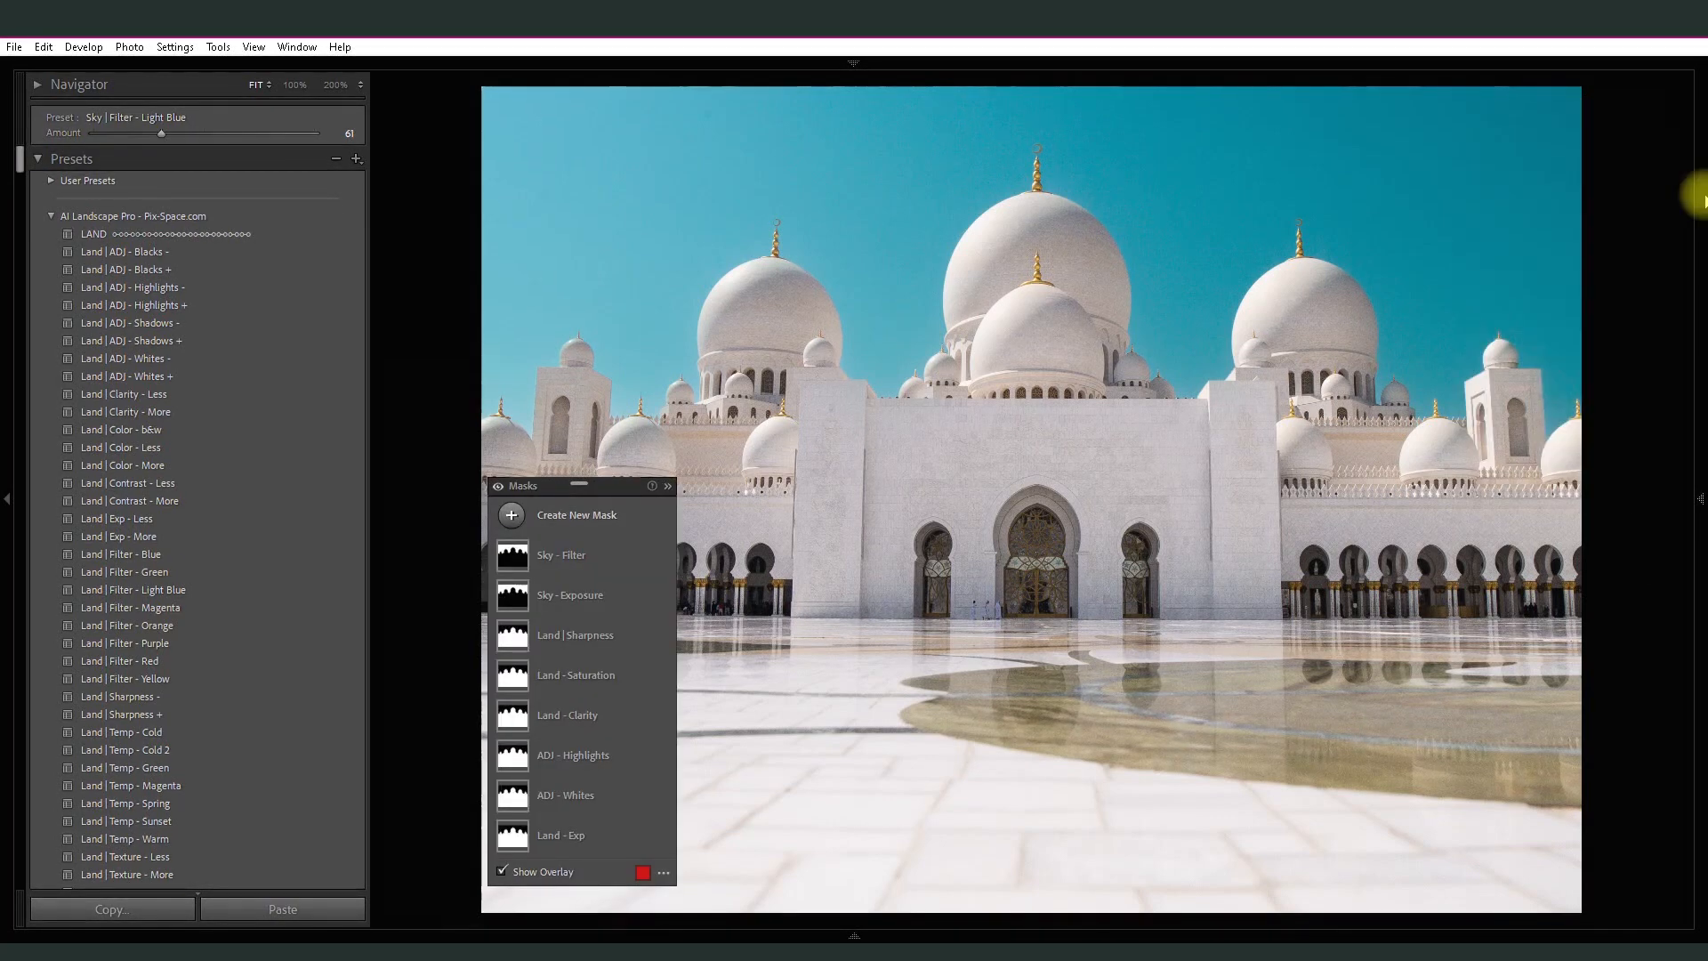
click(1705, 201)
drag(1701, 201, 1695, 627)
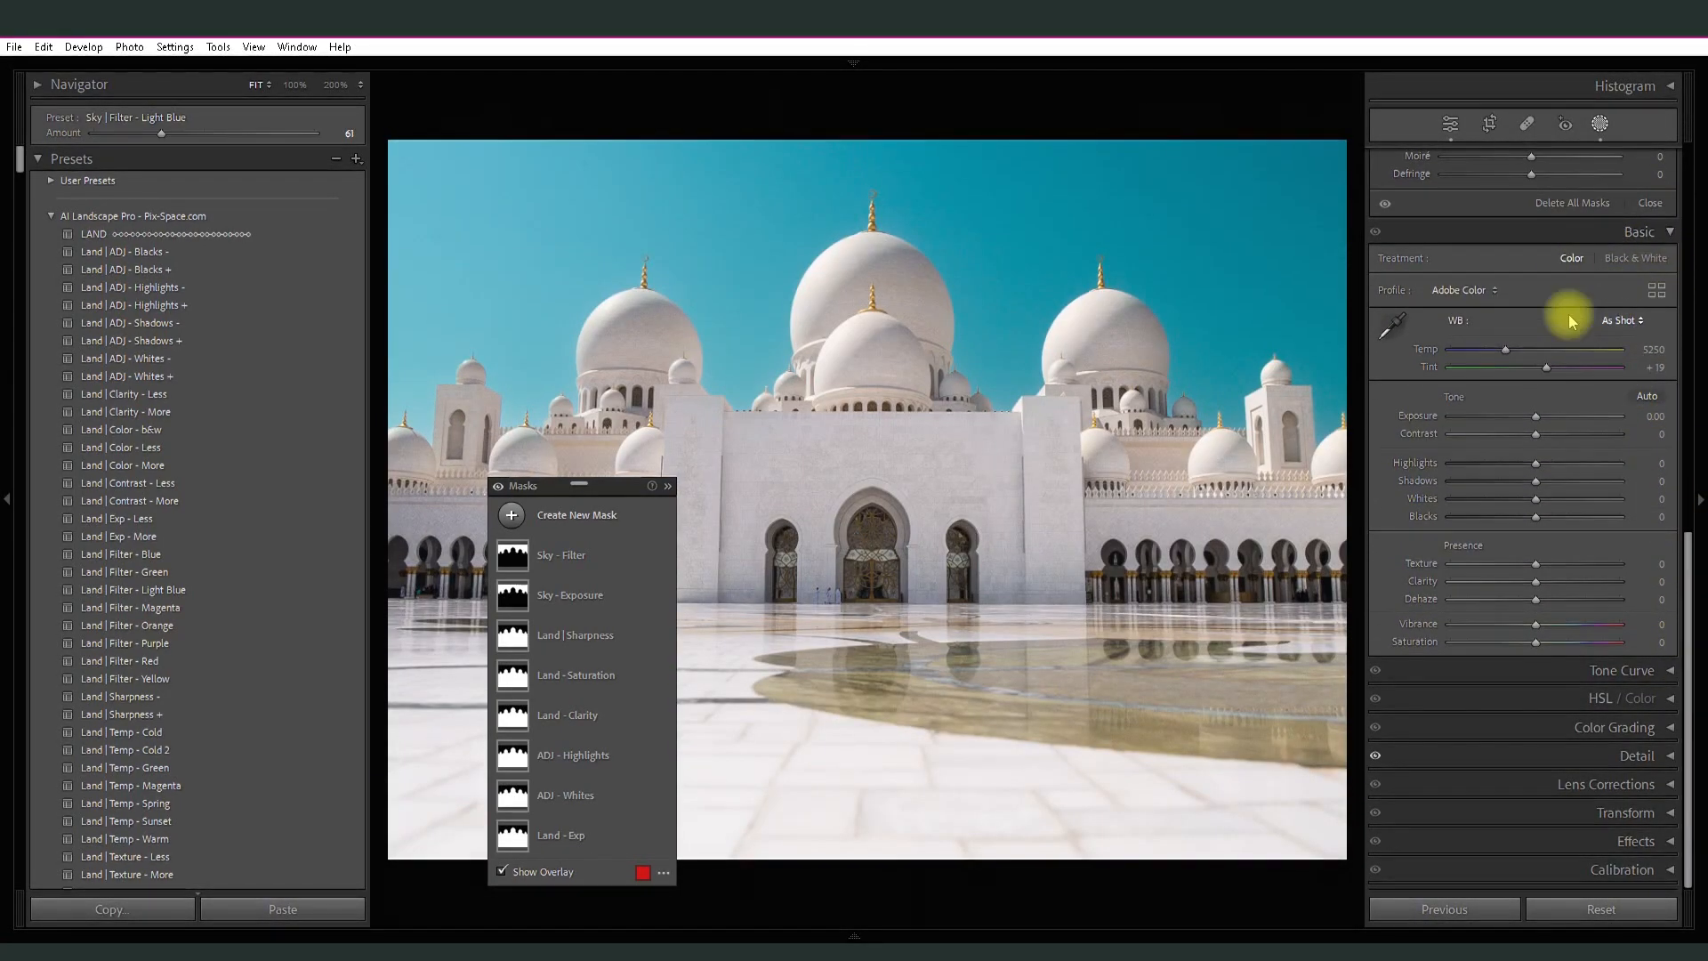
mouse_move(1535, 436)
mouse_down()
mouse_move(1564, 436)
mouse_move(1531, 420)
mouse_up()
mouse_move(1533, 483)
mouse_down()
mouse_move(1555, 485)
mouse_move(1515, 507)
mouse_up()
click(1534, 503)
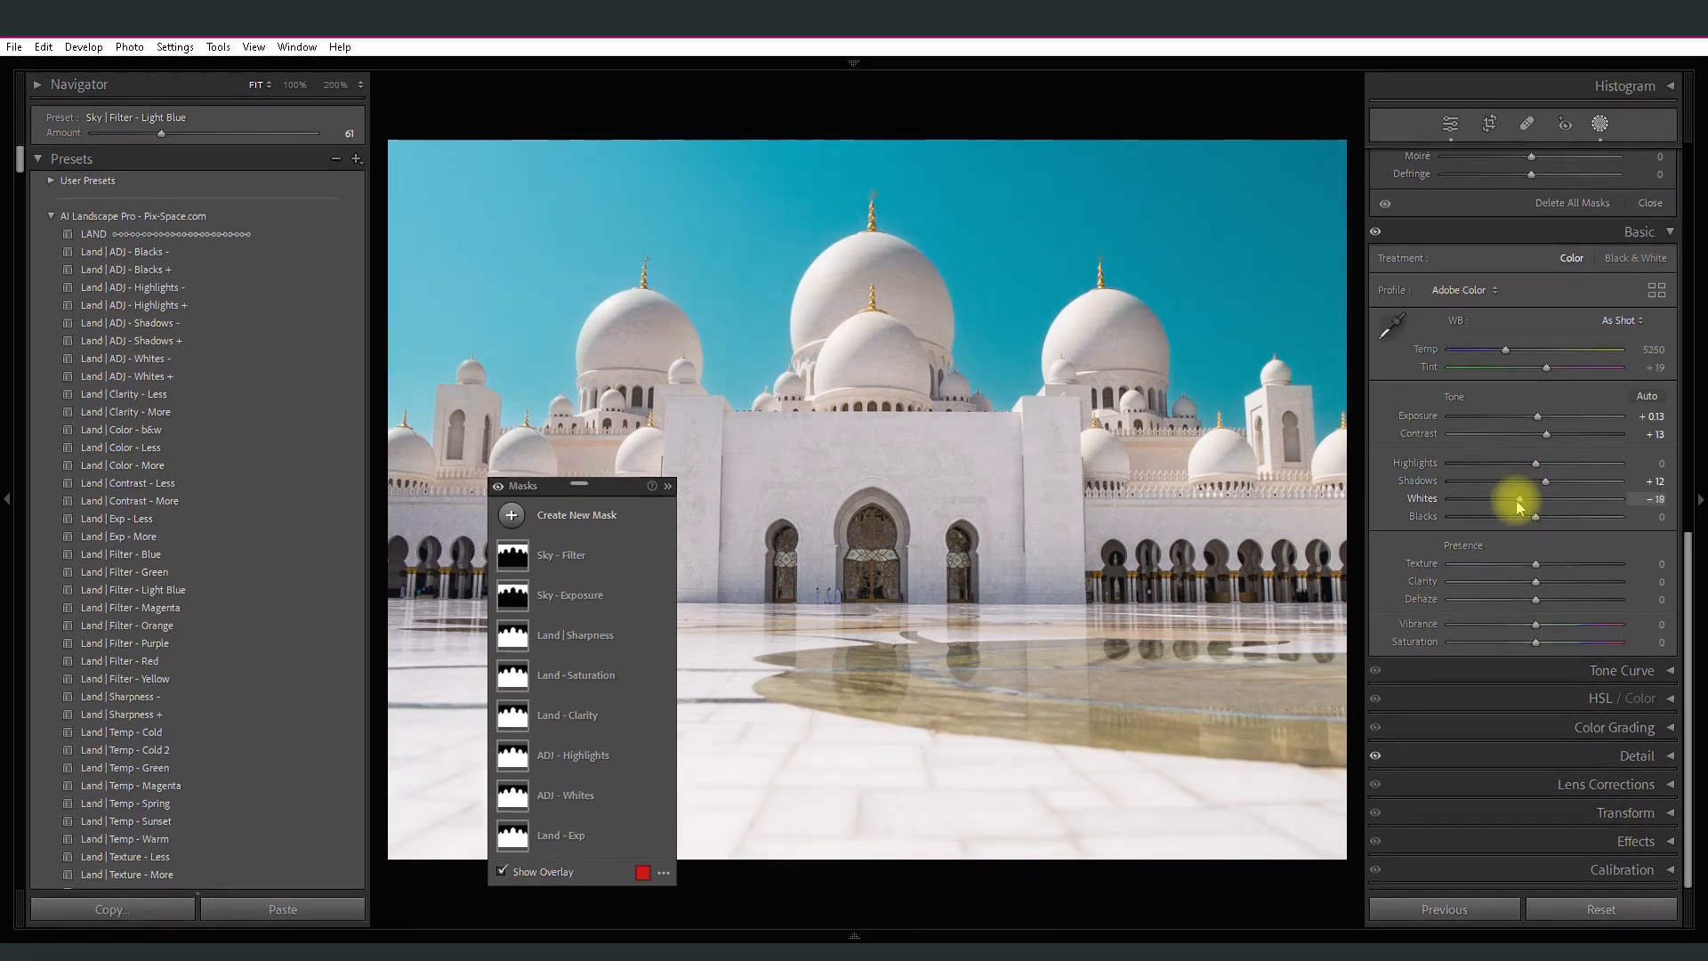
click(1697, 495)
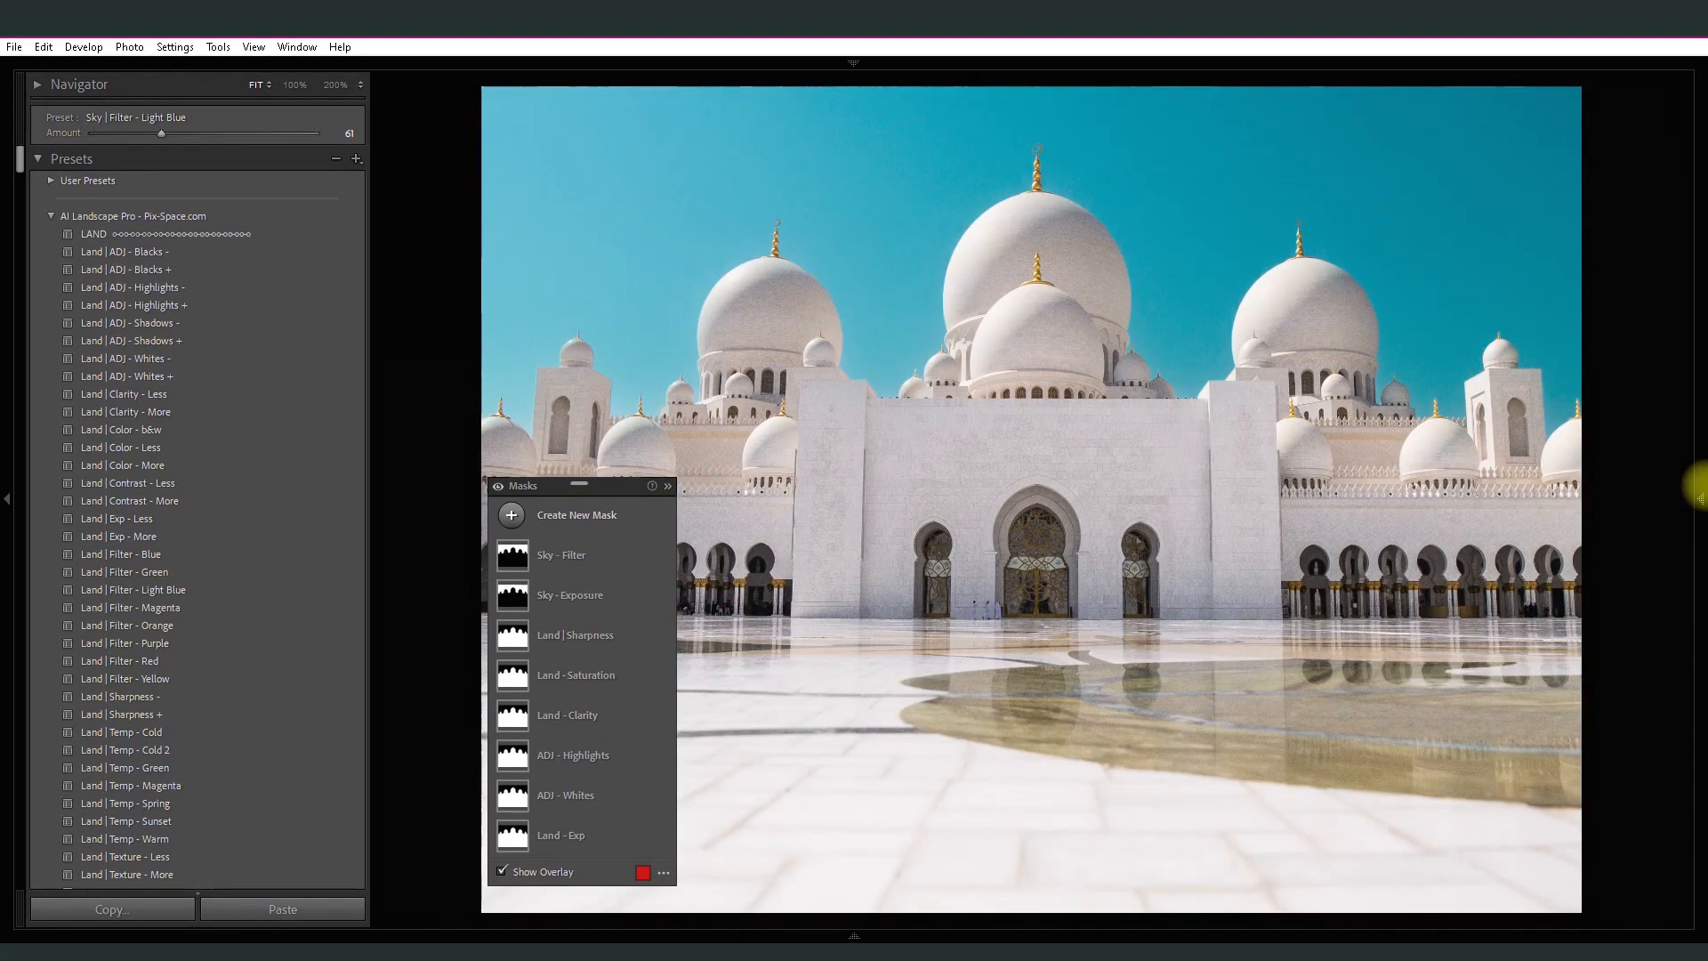
- Move the mask list aside to uncover the mosque and compare the edited photo repeatedly with its original version
drag(19, 155, 15, 221)
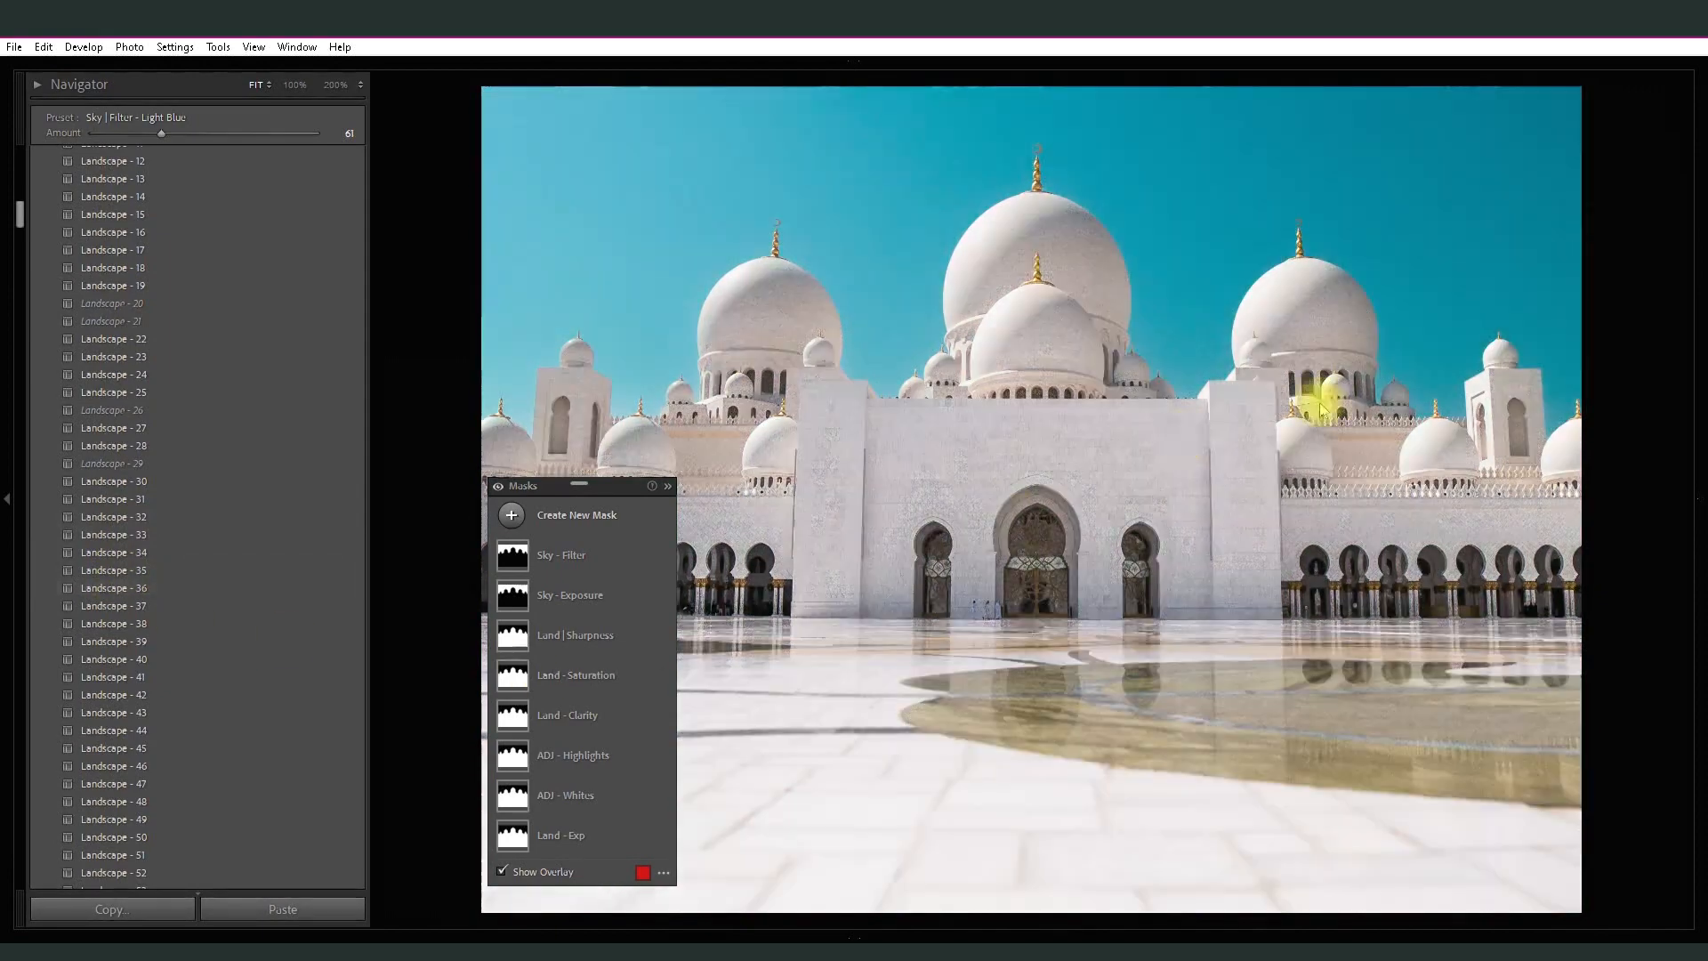
drag(617, 486, 1630, 304)
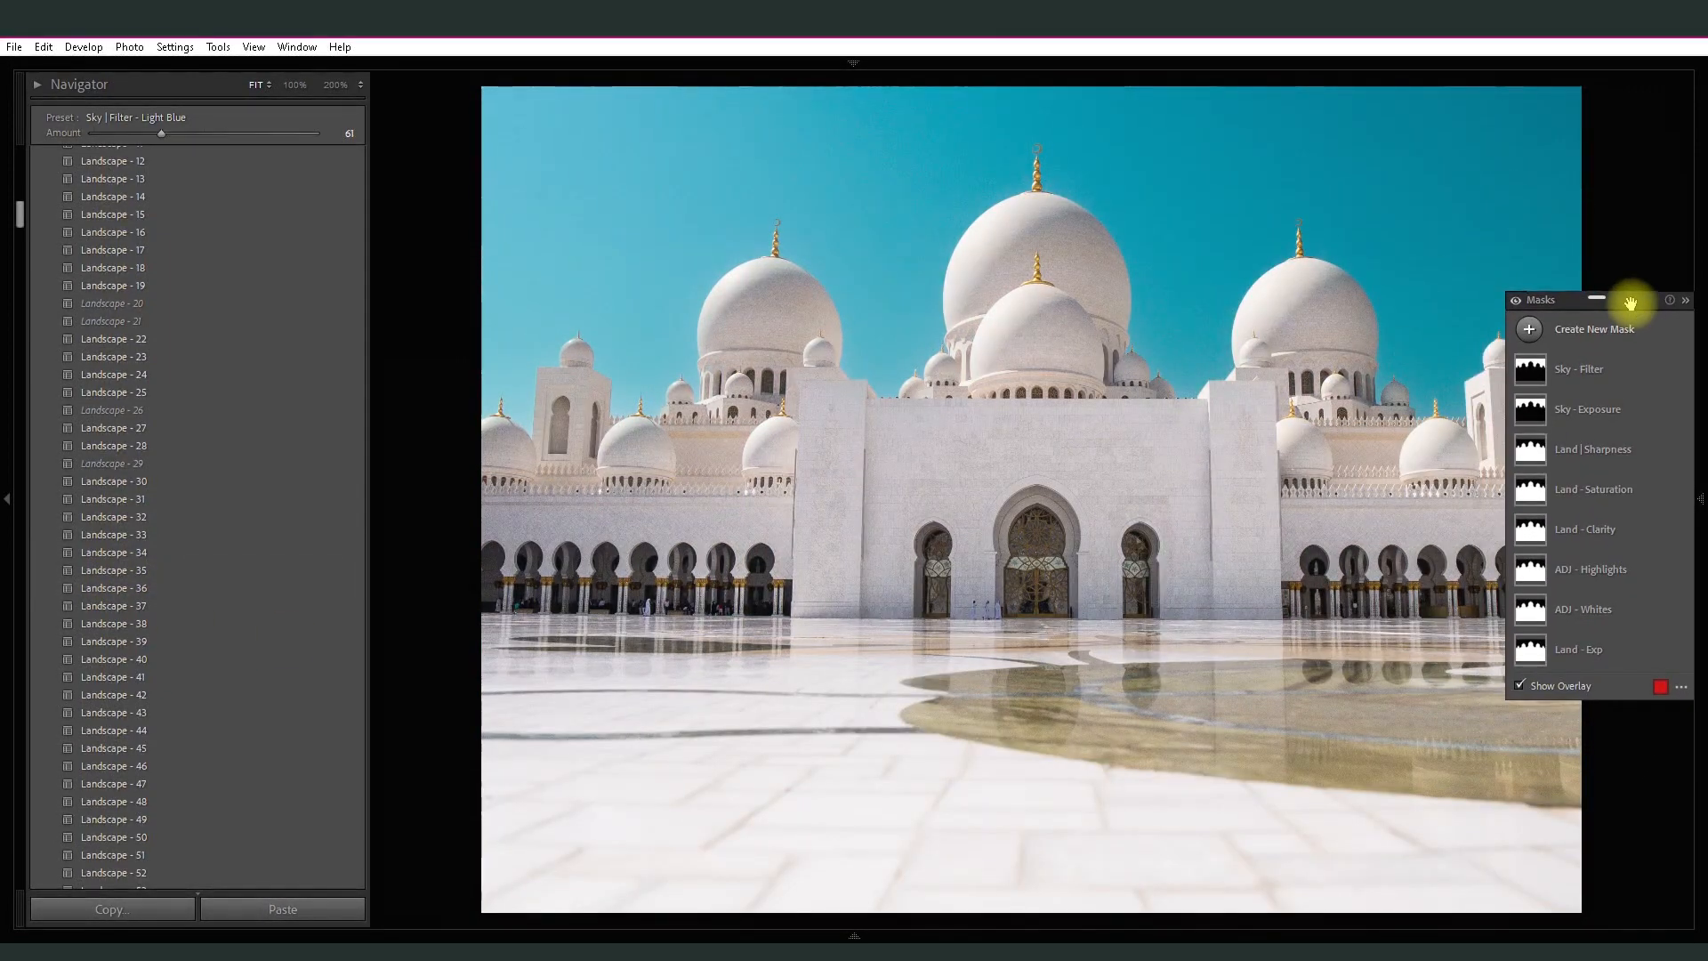
key(backslash)
key(backslash)
key(backslash)
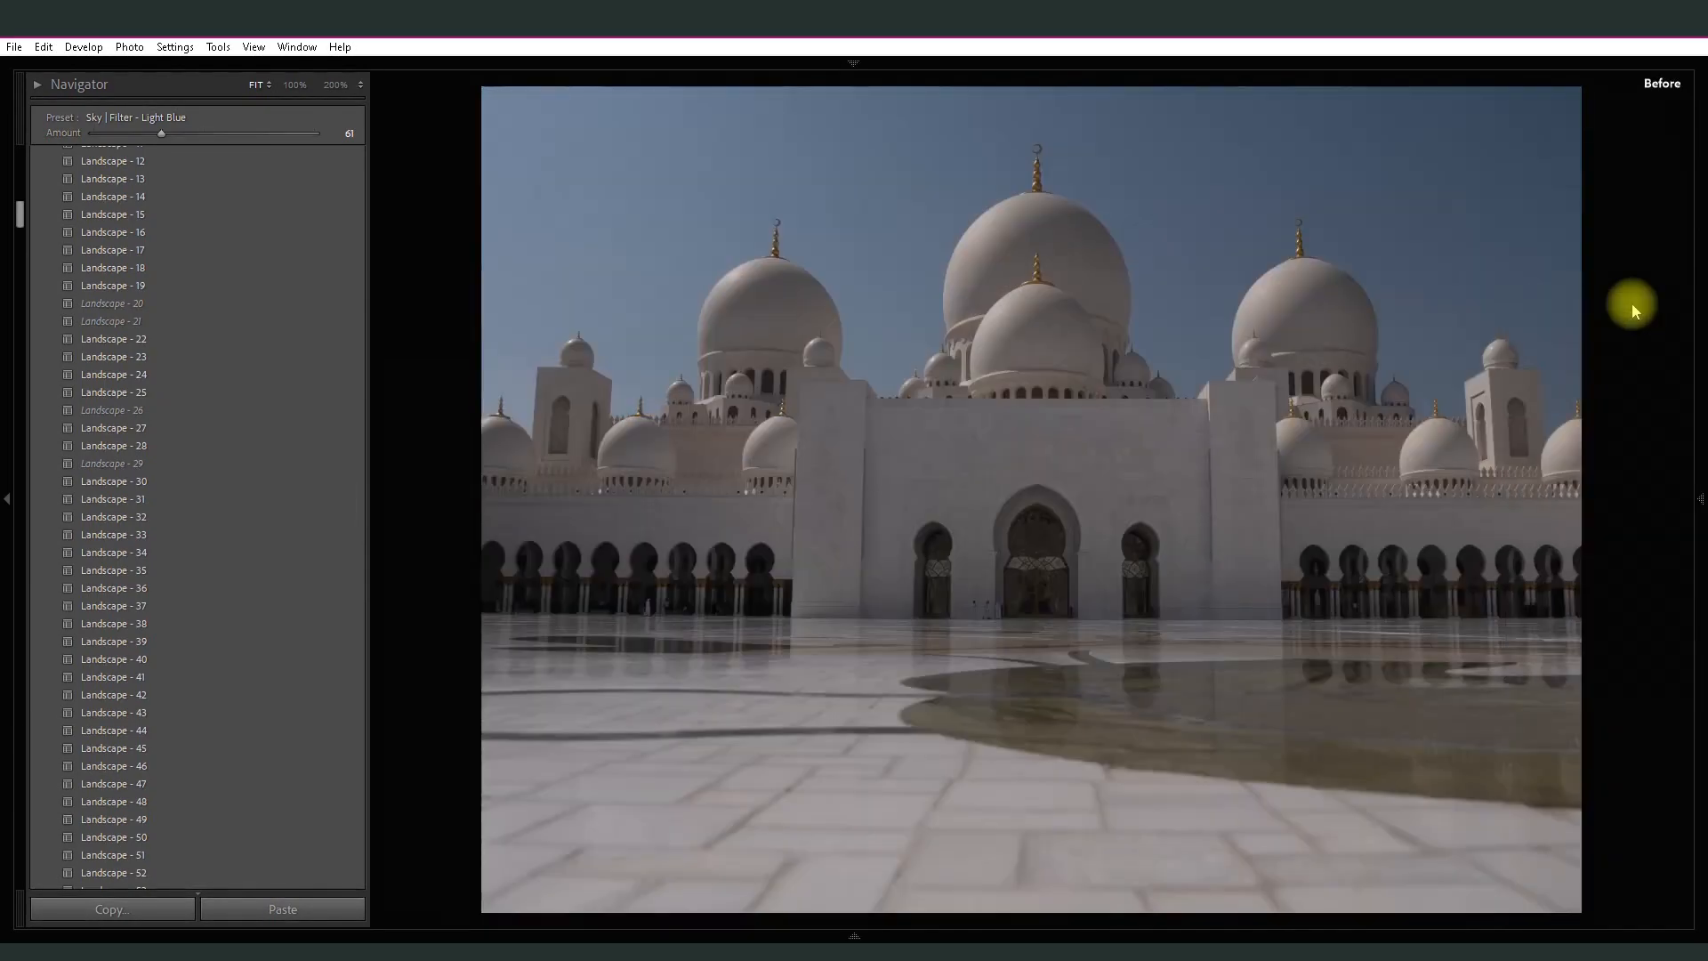
key(backslash)
key(backslash)
key(backslash)
key(backslash)
key(backslash)
key(backslash)
key(backslash)
key(backslash)
key(backslash)
key(backslash)
key(backslash)
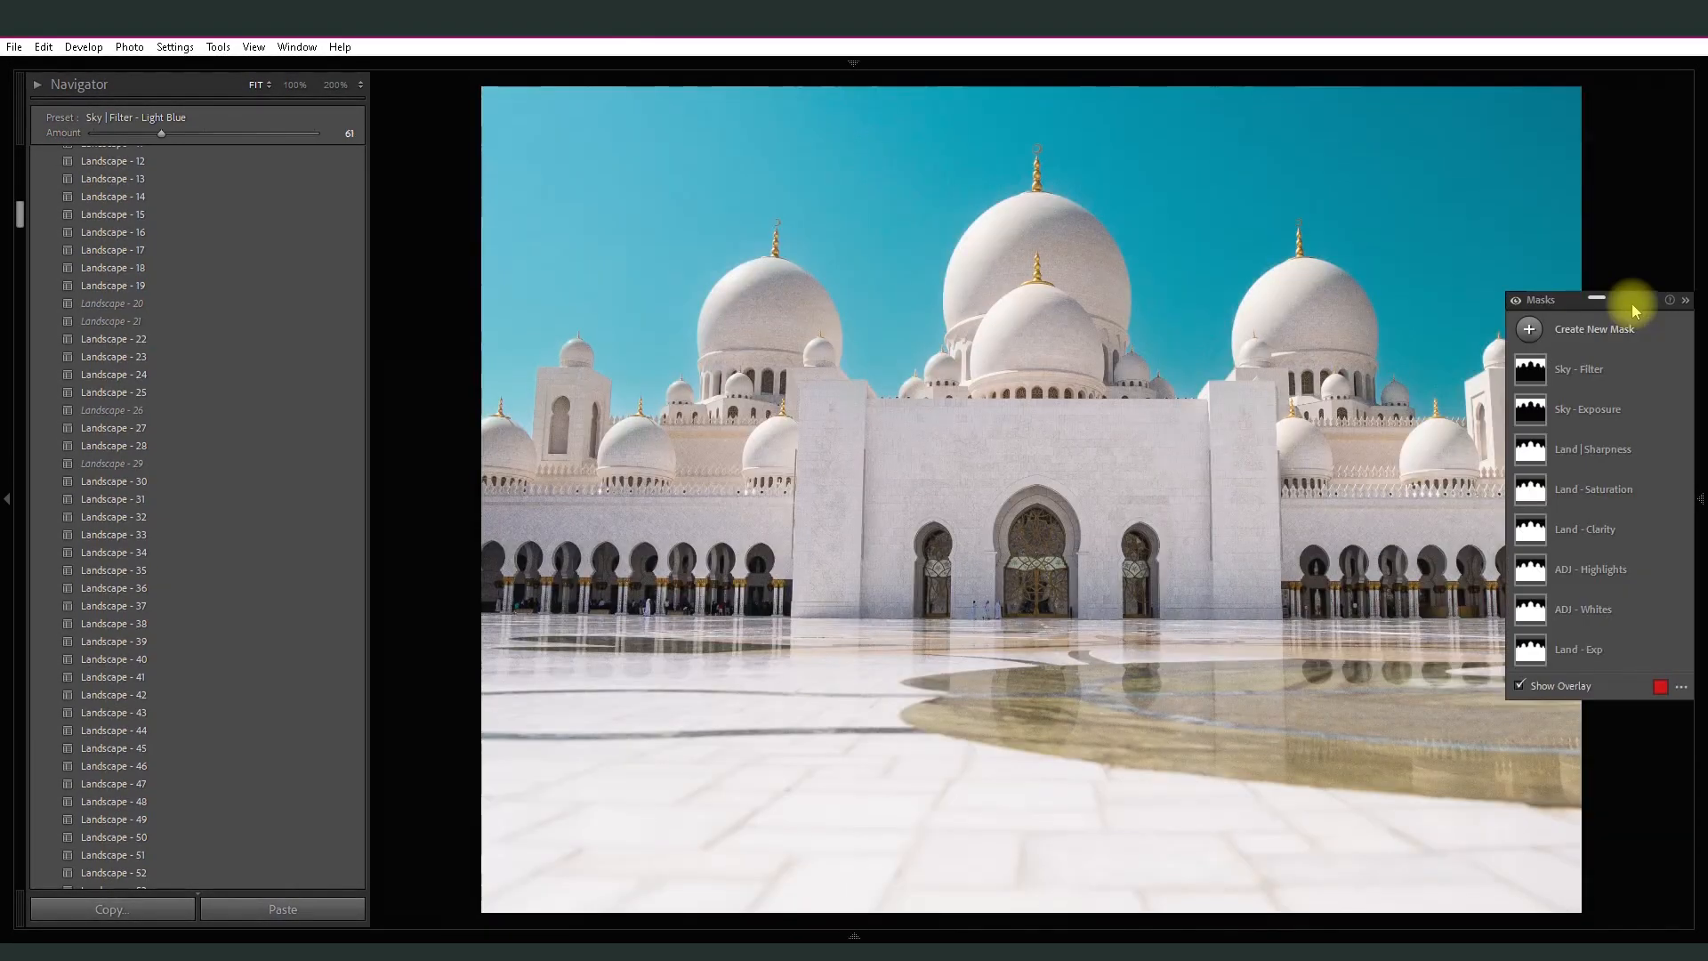
- Open the mountain lake photo for editing and apply the Land | ADJ - Shadows + preset at amount 90
mouse_move(824, 925)
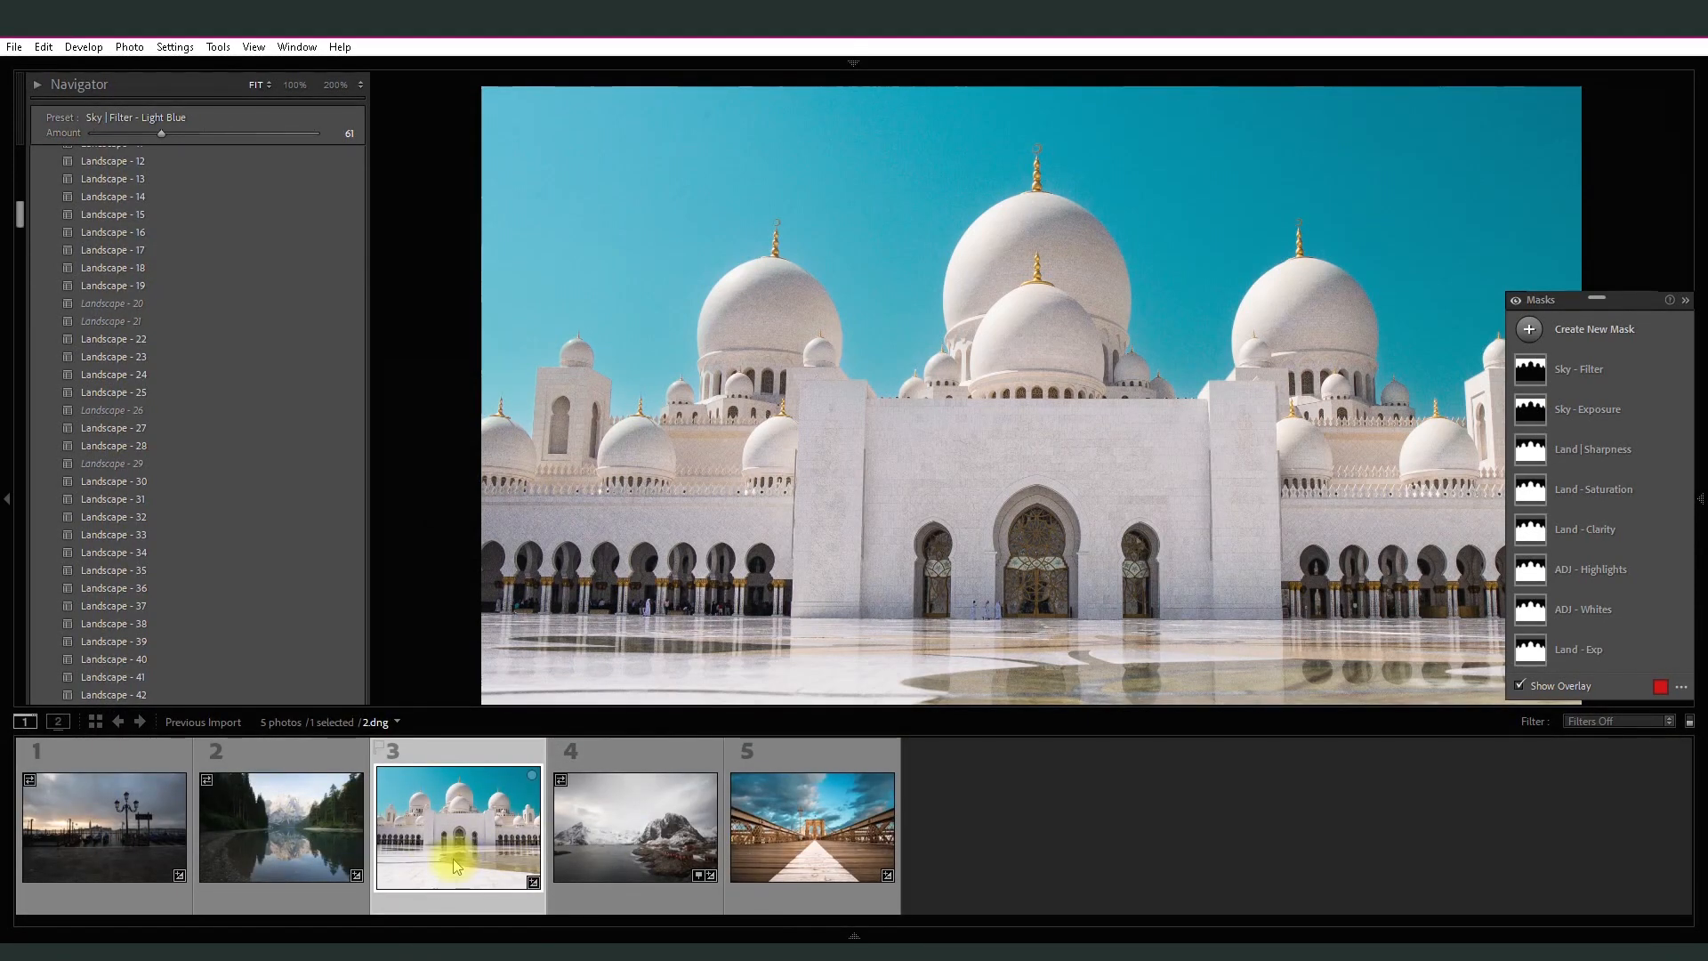
click(302, 812)
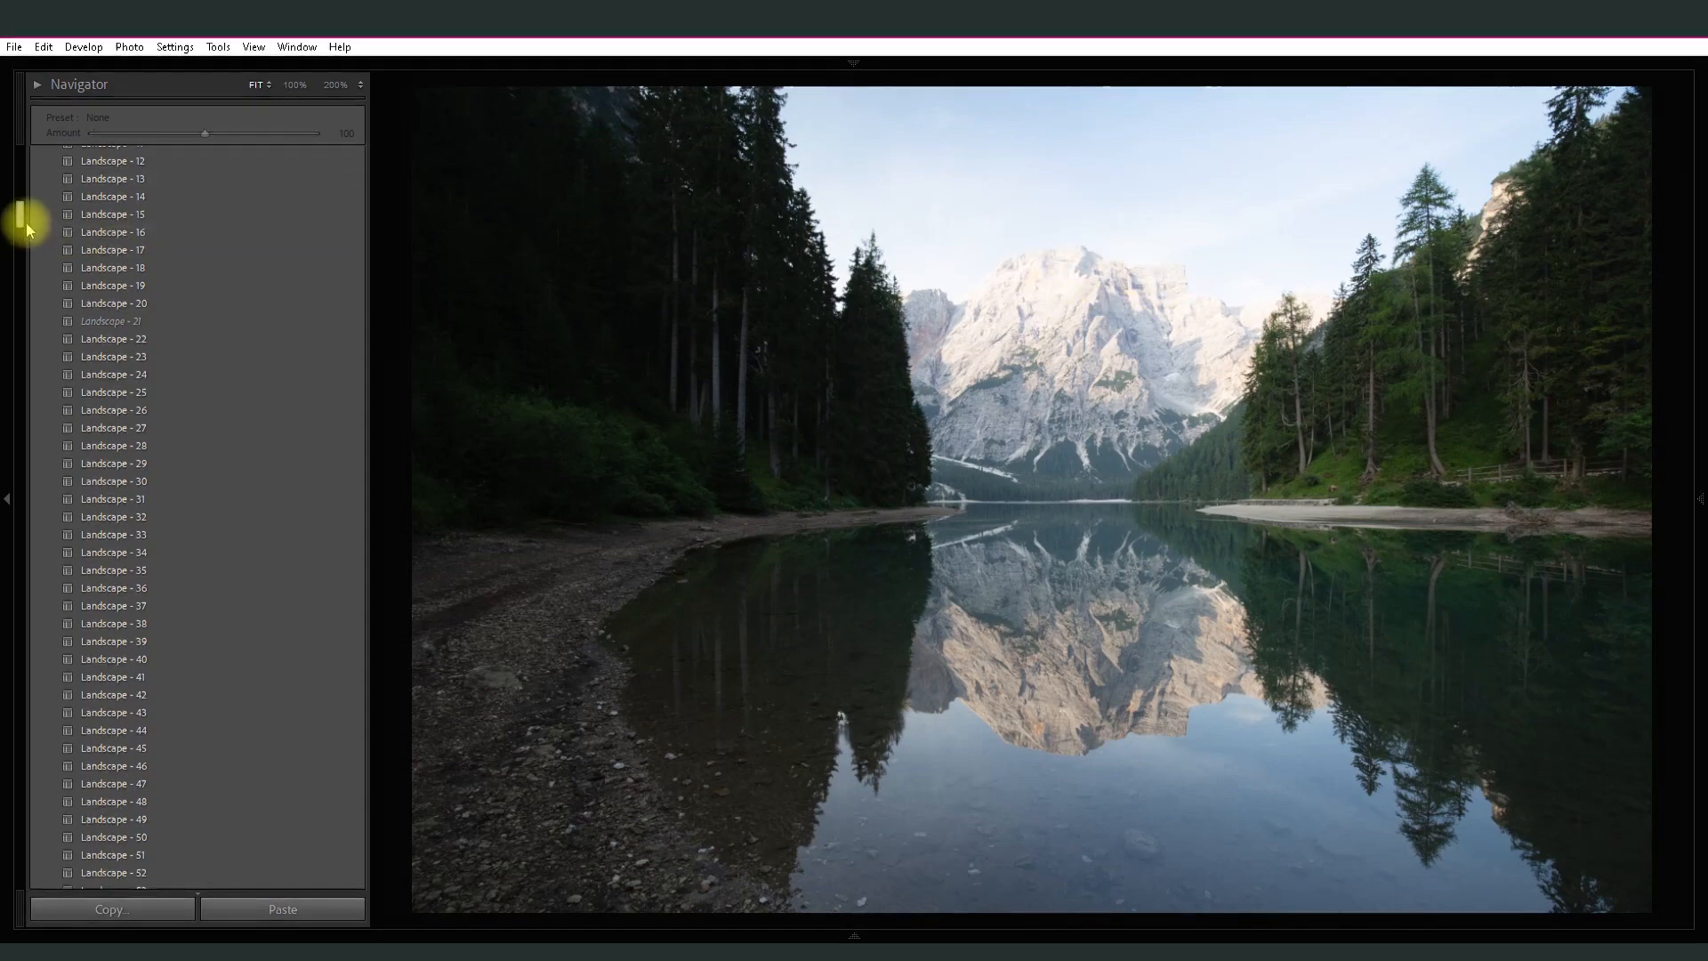
drag(21, 218, 24, 165)
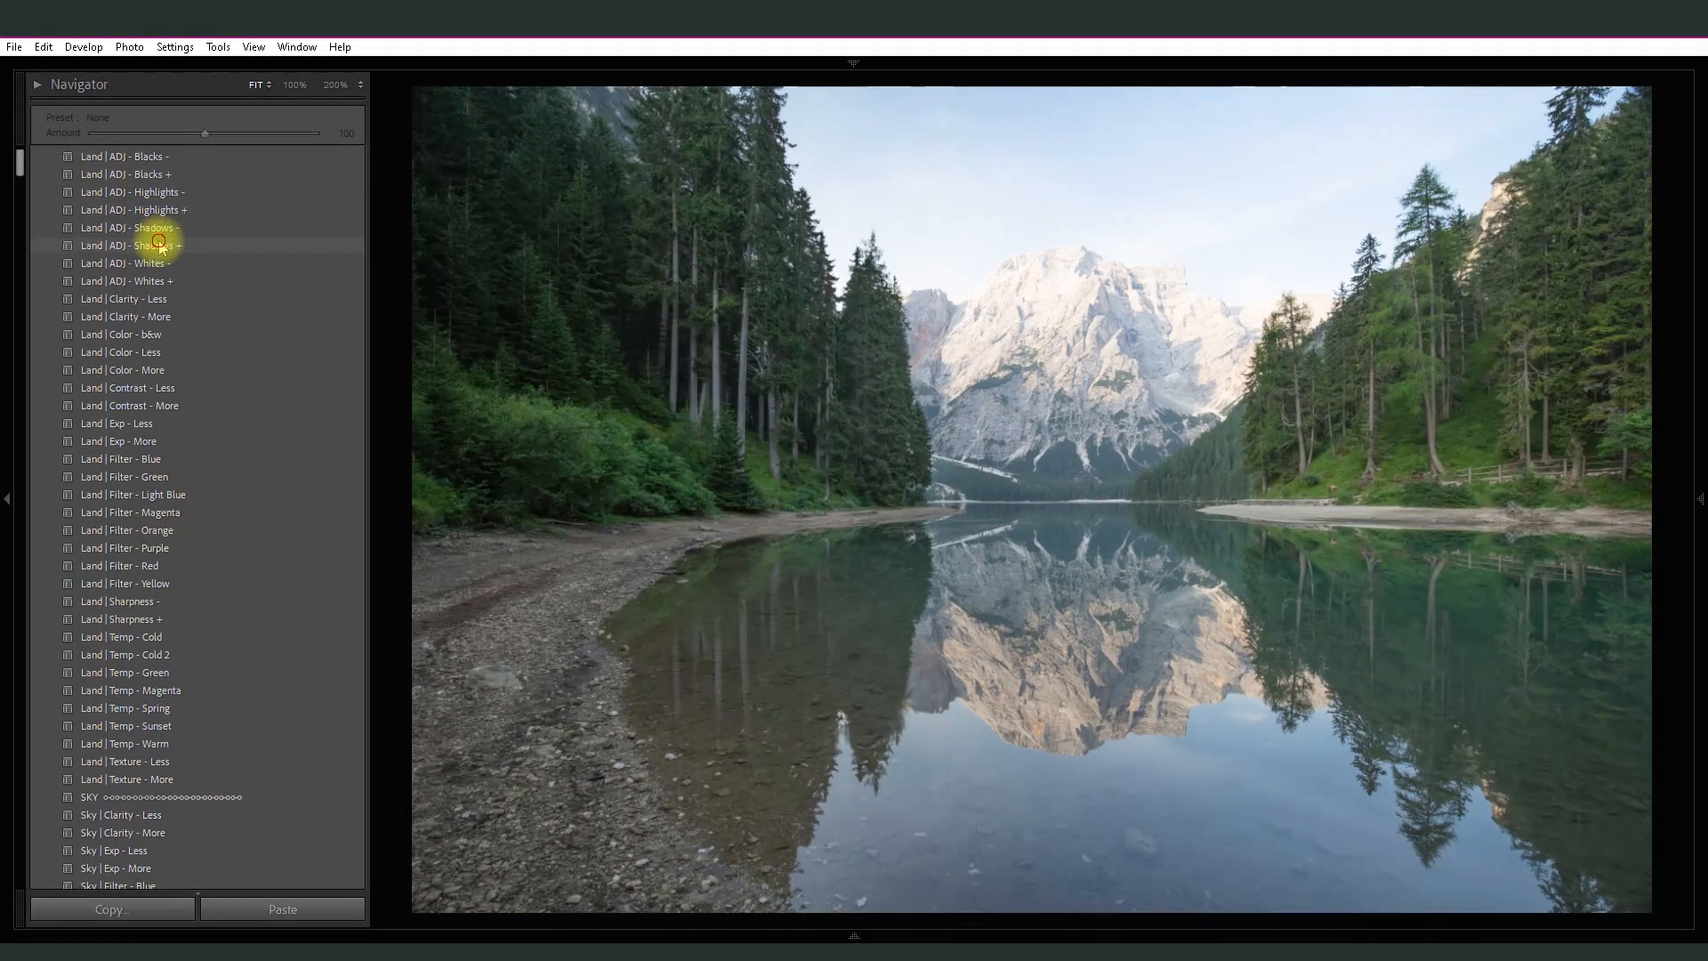
click(160, 245)
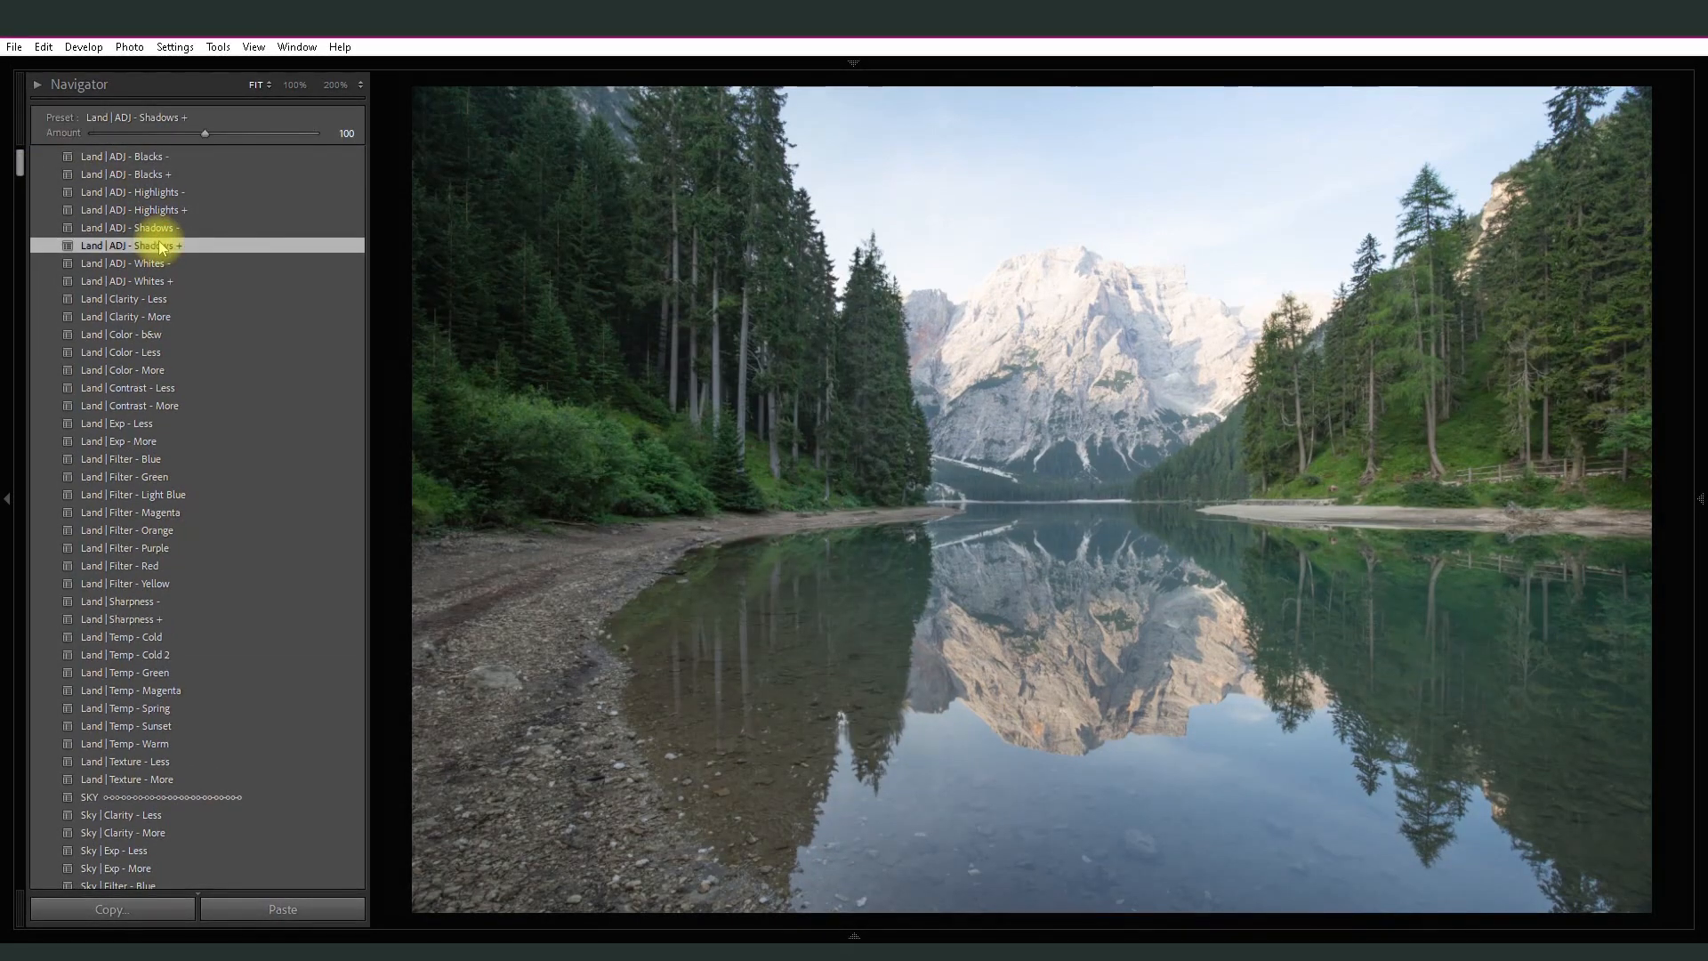
drag(205, 134, 194, 131)
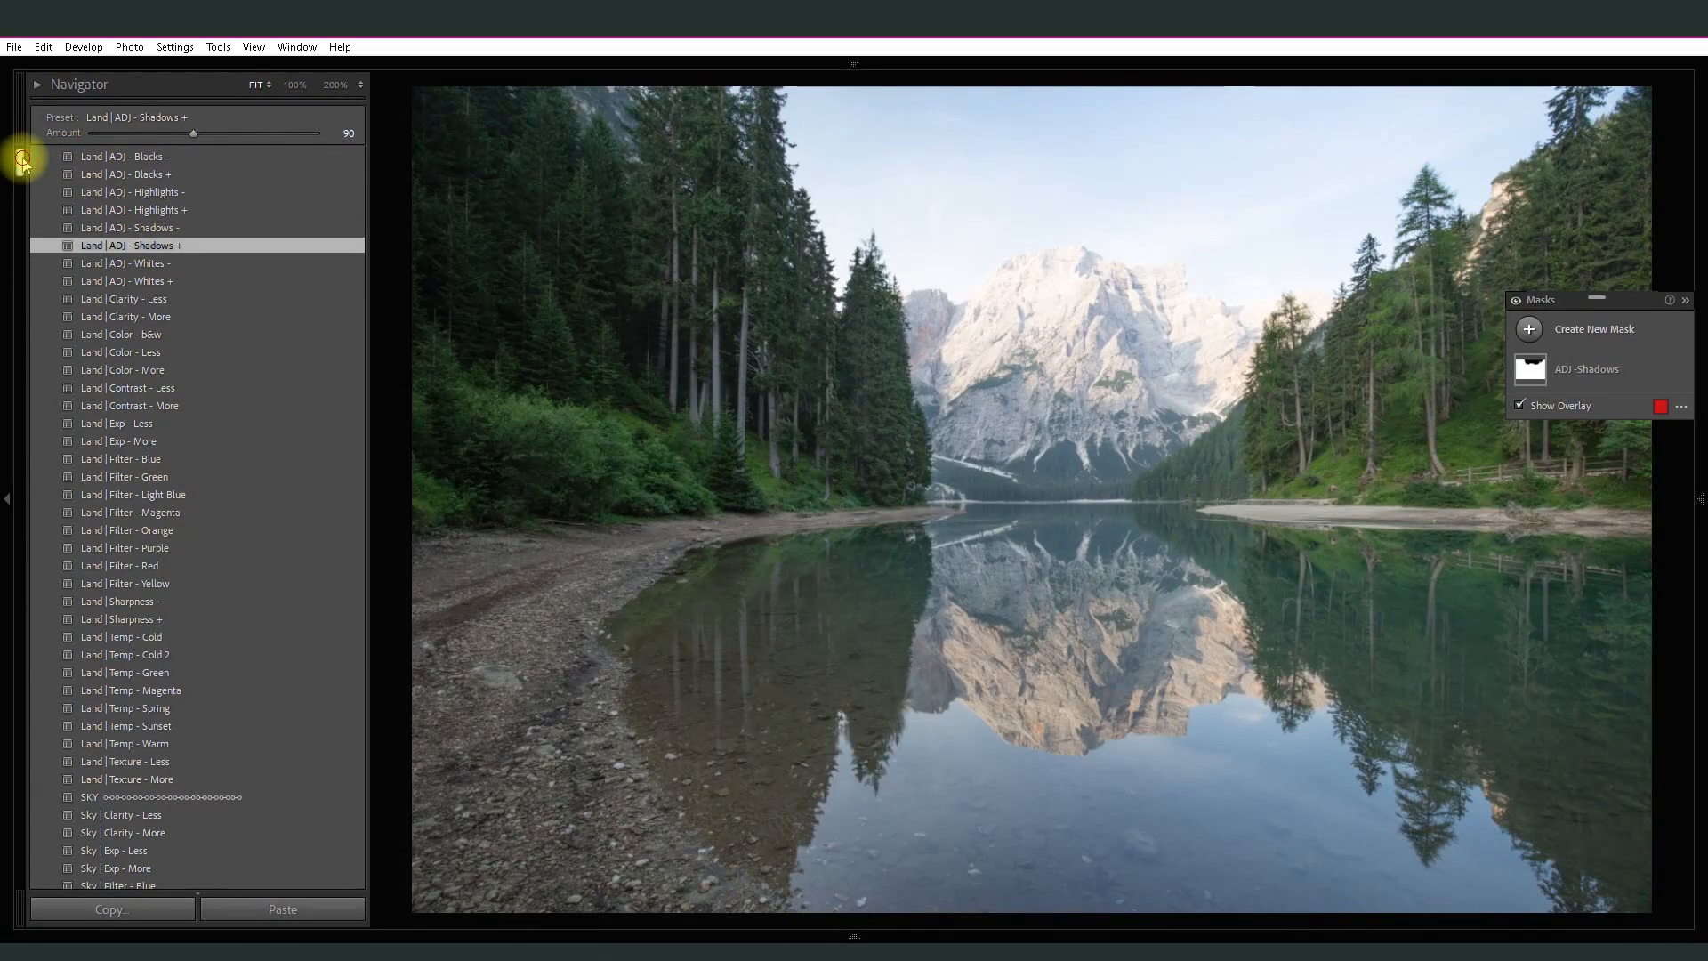
- Apply the Land | ADJ - Highlights - preset at amount 200 to the mountain lake photo and close the mask list
drag(20, 162, 22, 156)
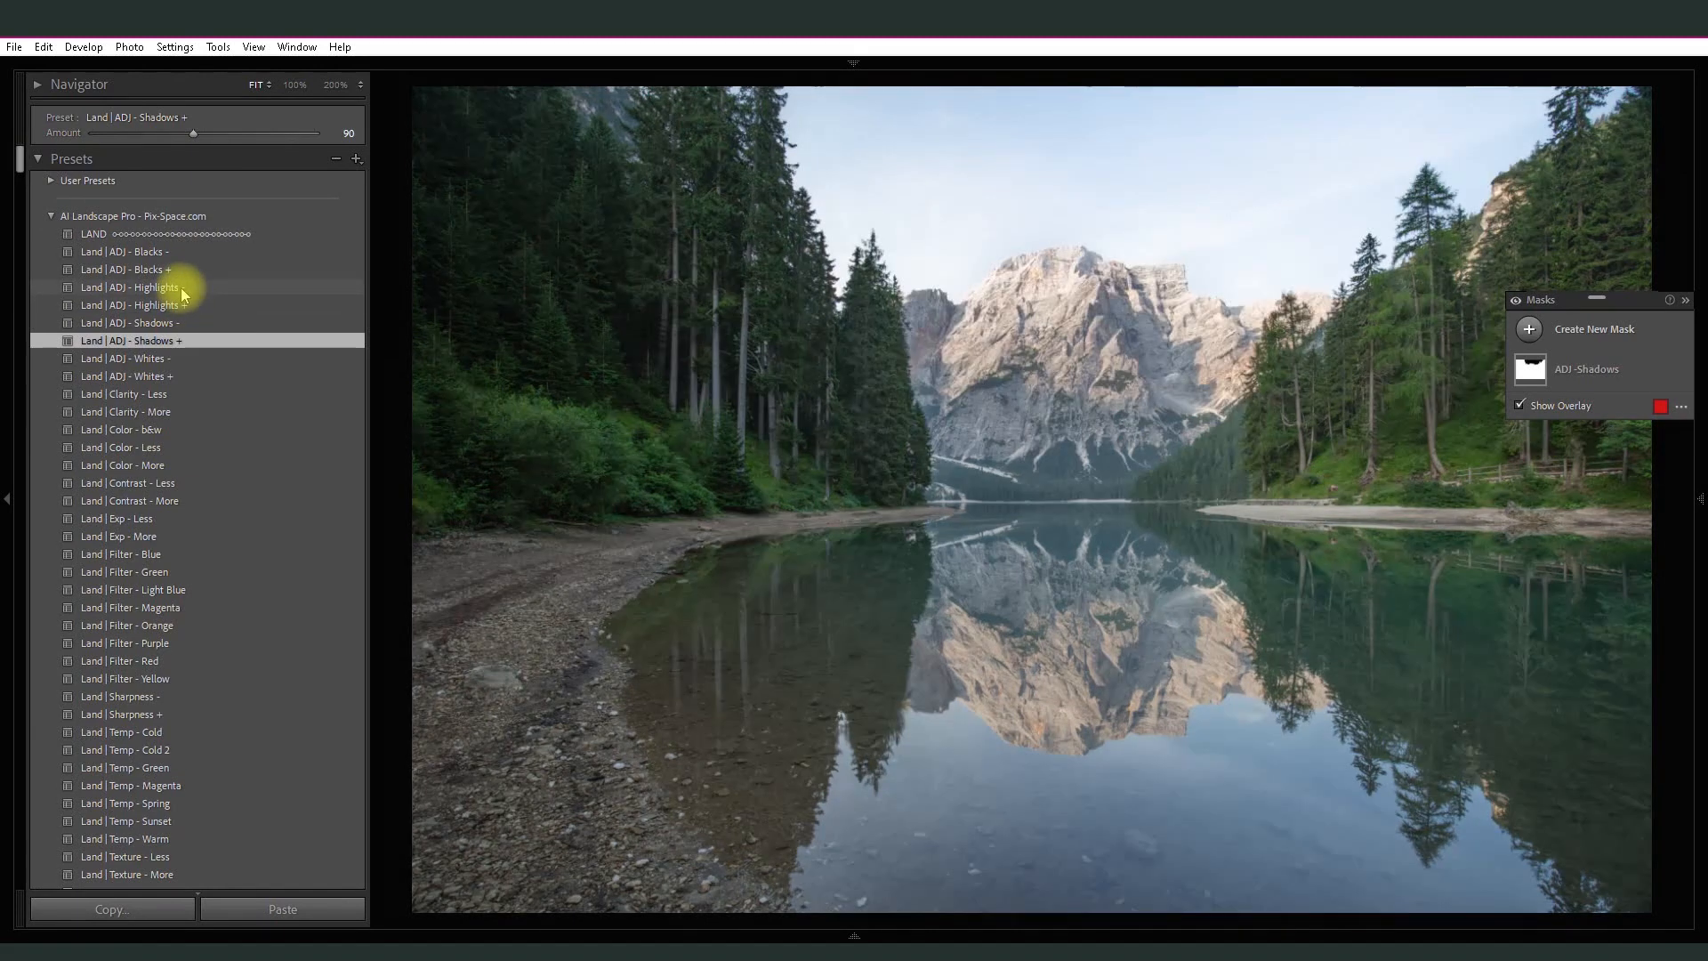
click(179, 287)
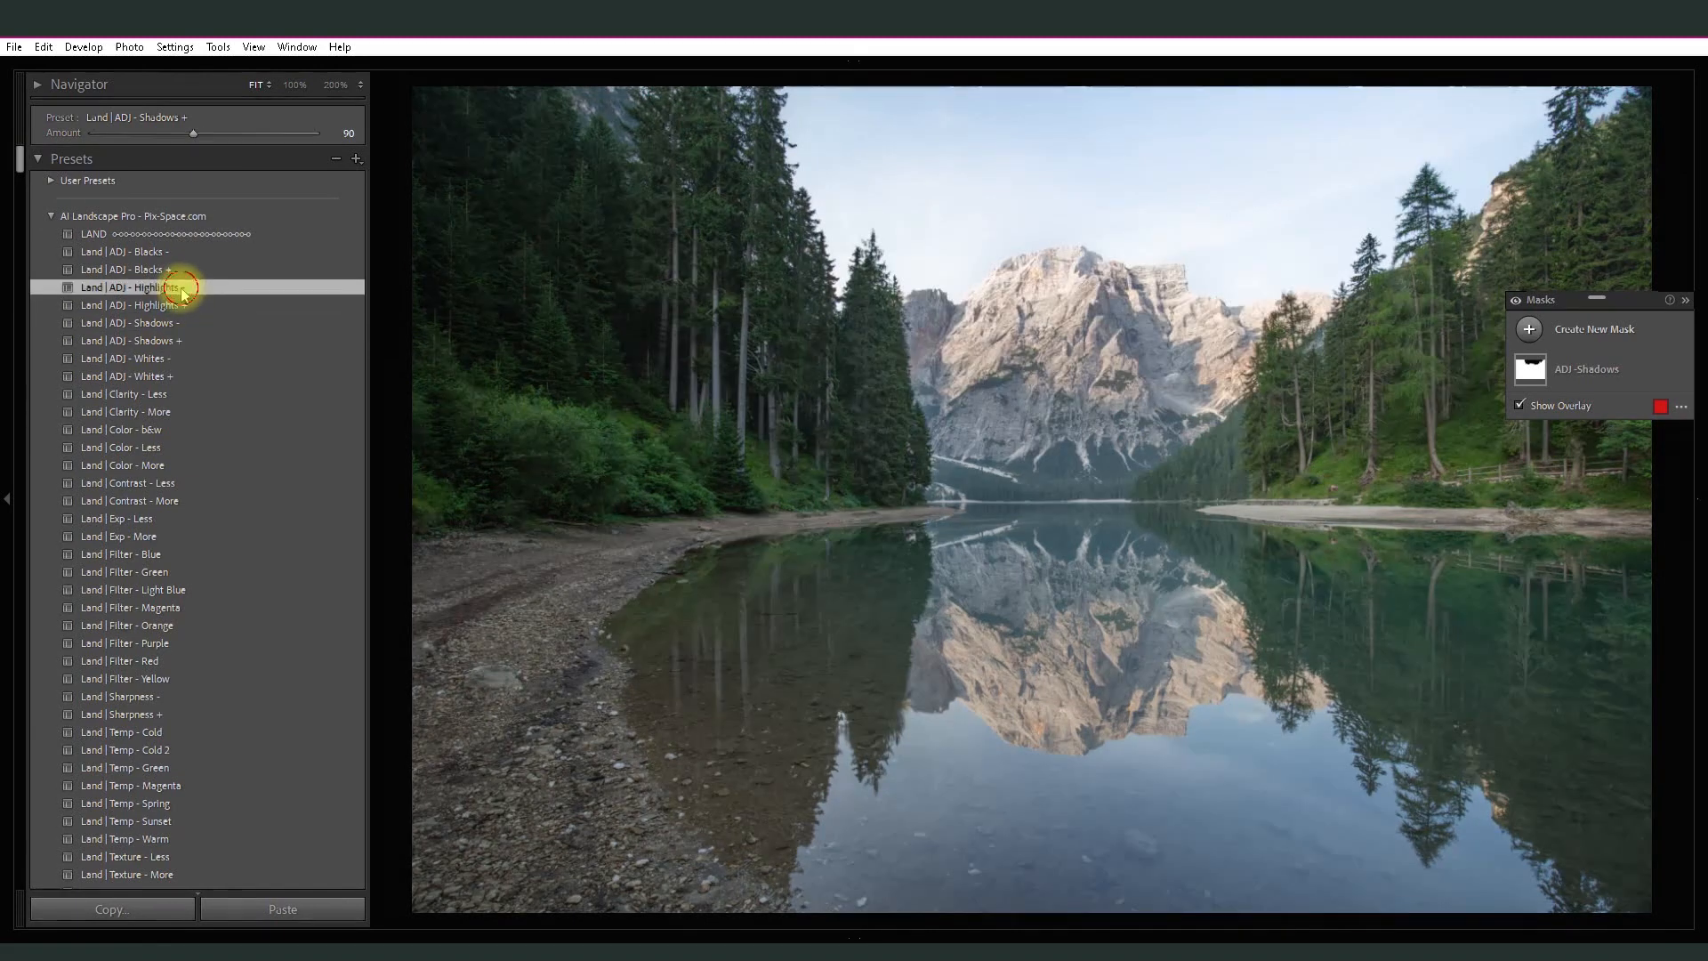
drag(203, 136, 329, 136)
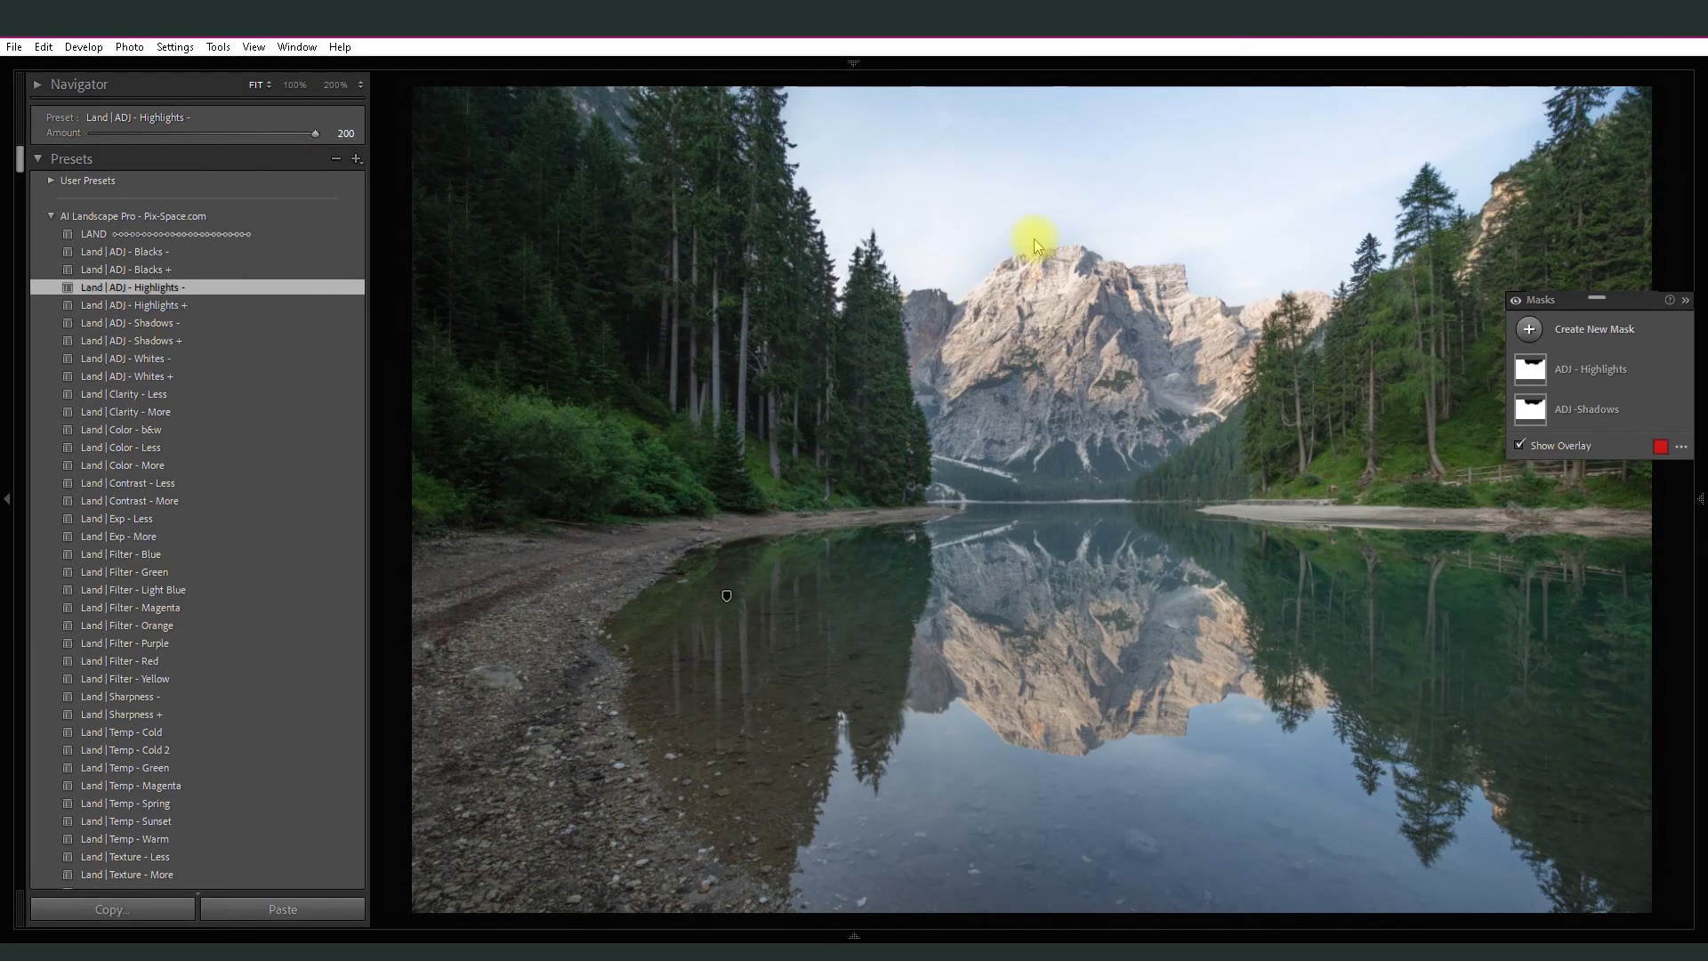
key(shift+w)
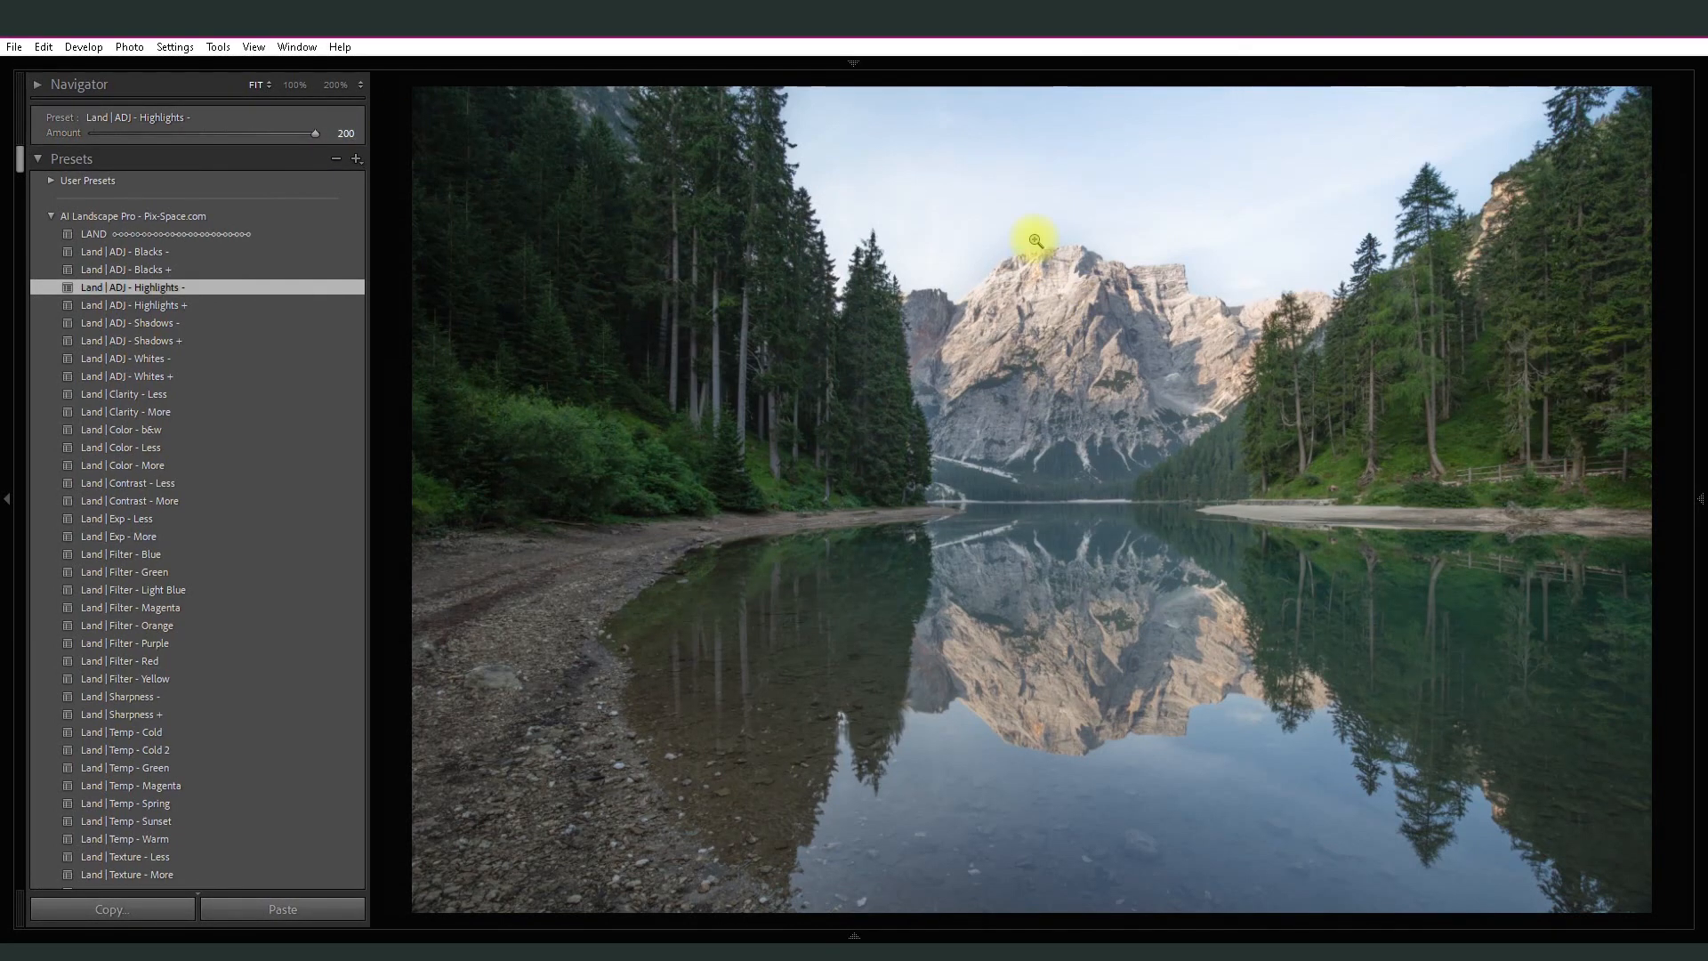
- Compare the lake photo's shadow and highlight adjustments with its original version
key(backslash)
key(backslash)
key(backslash)
key(backslash)
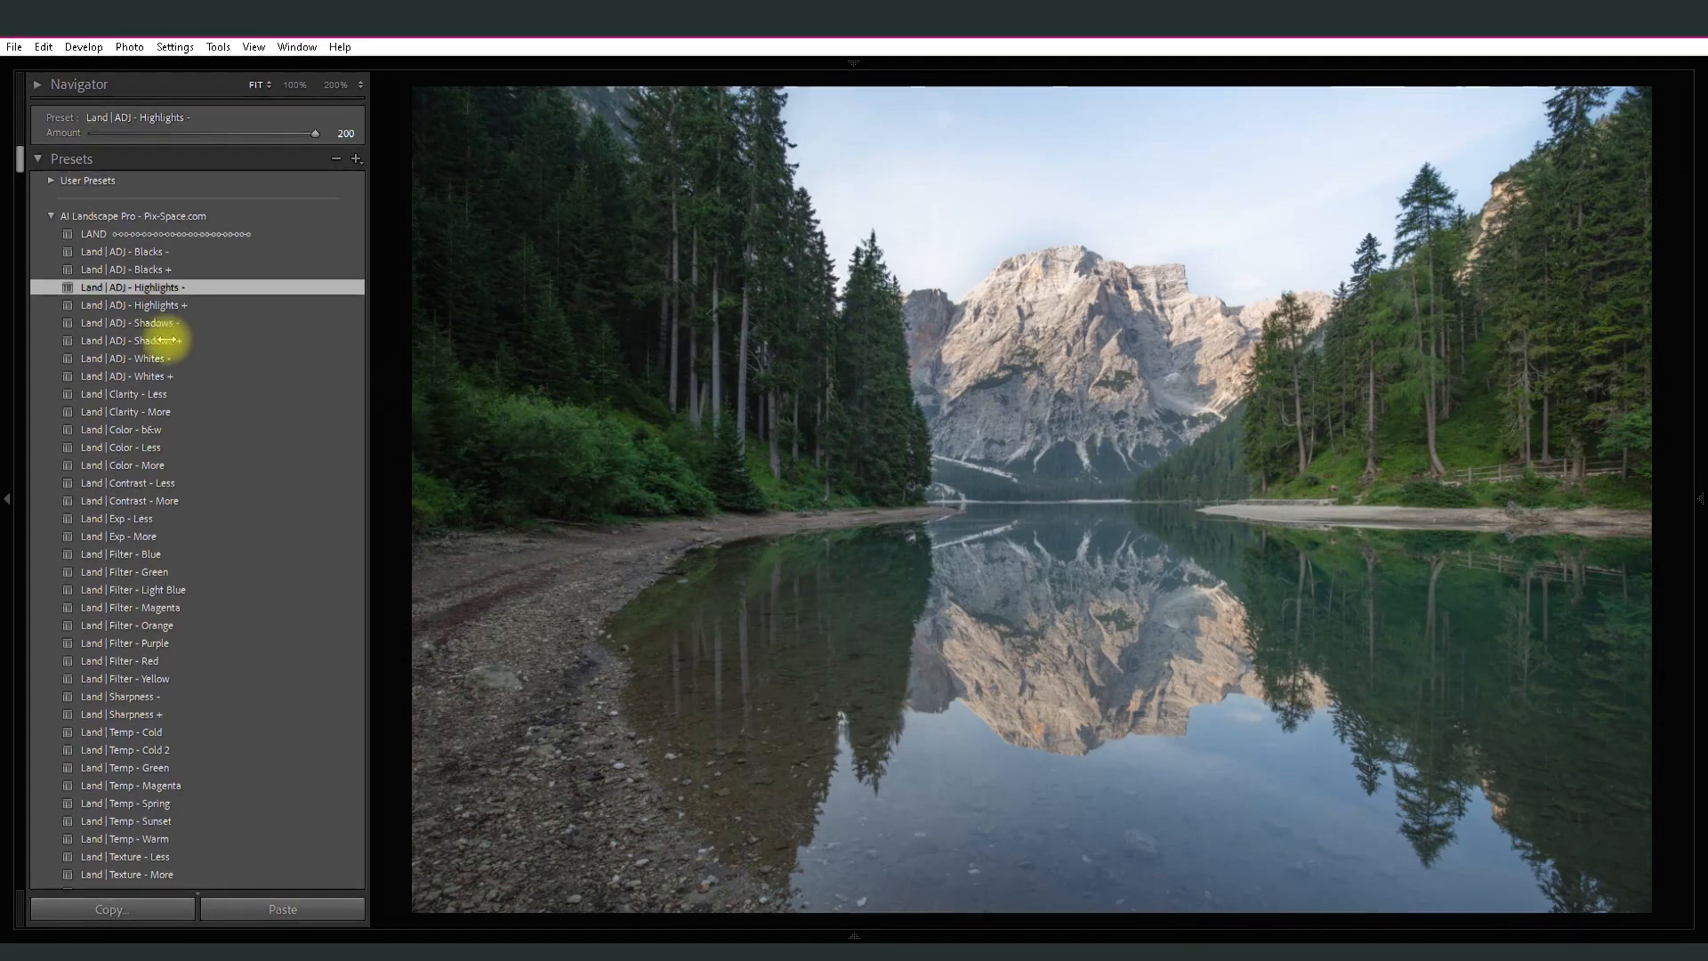
- Apply the Land | Clarity - More preset at amount 85 and the Land | Color - More preset at amount 130
scroll(29, 178, down, 3)
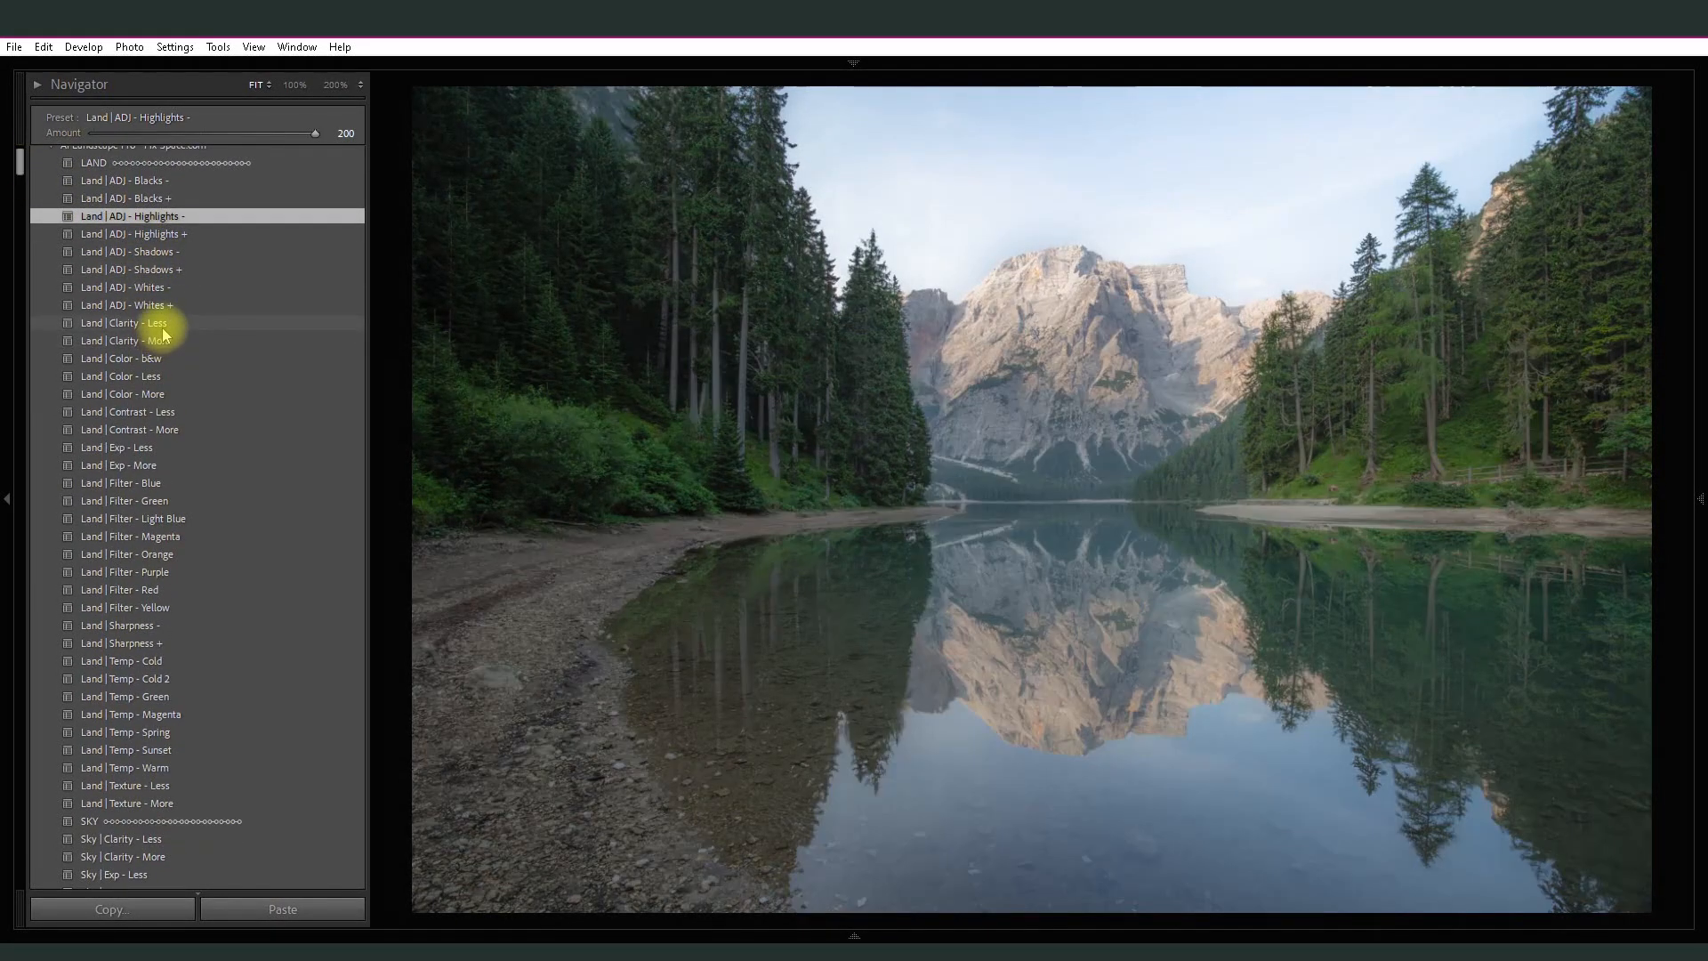
click(165, 341)
drag(237, 135, 188, 135)
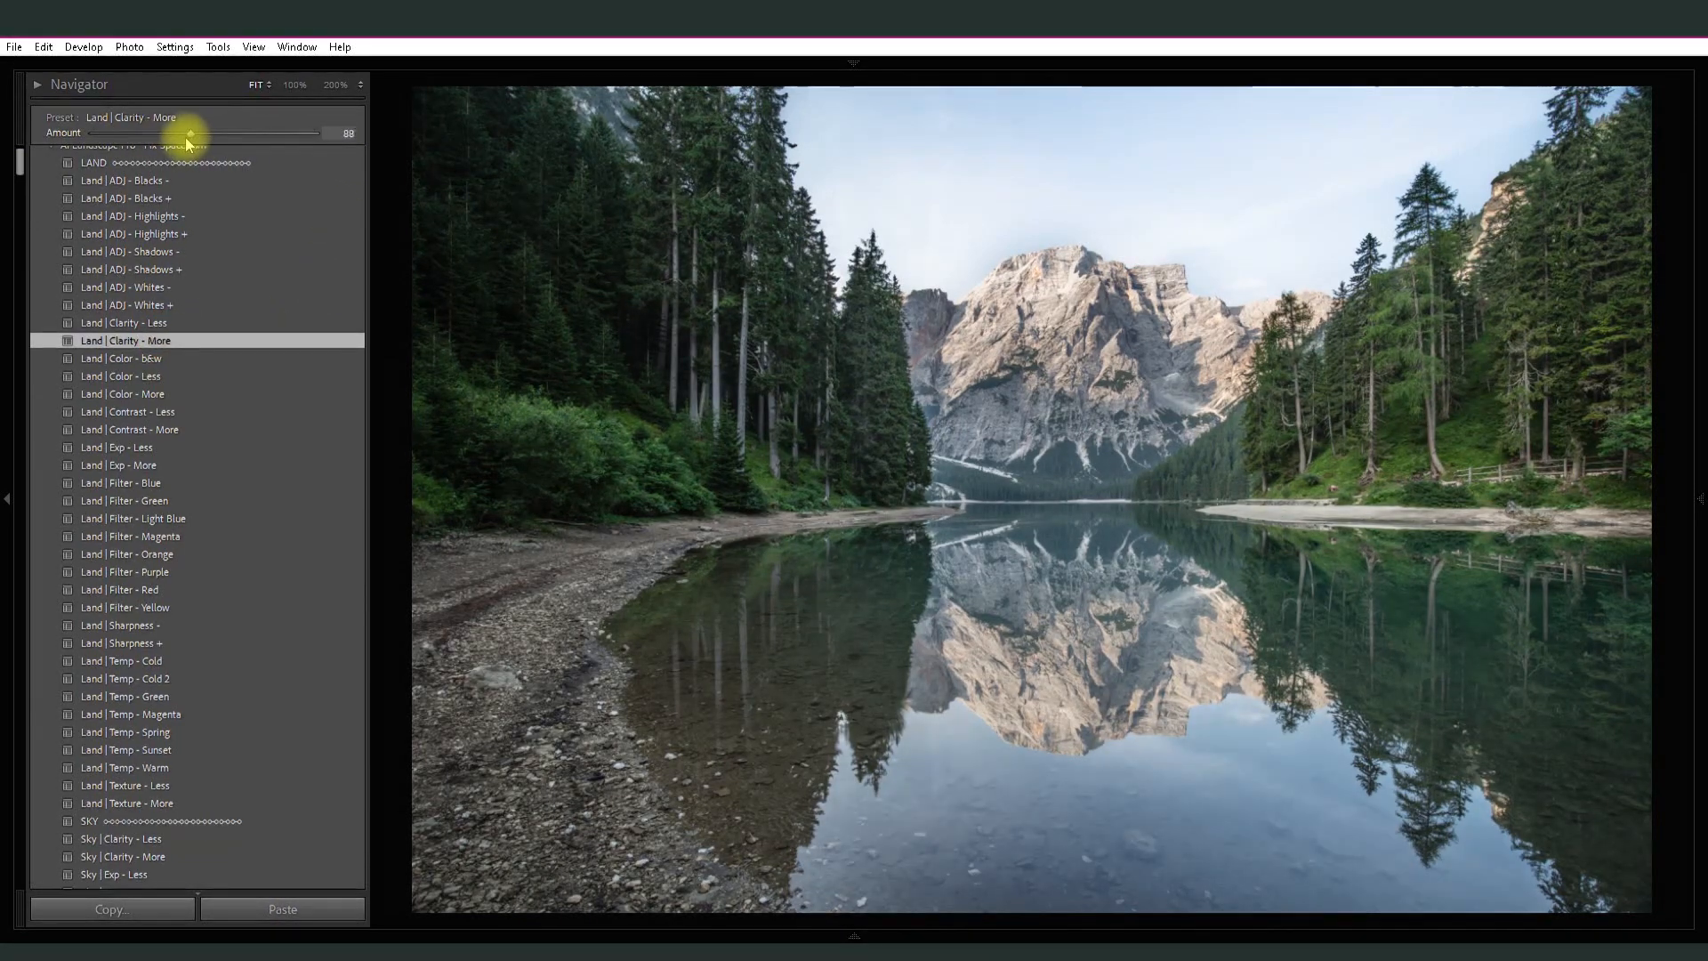
click(149, 396)
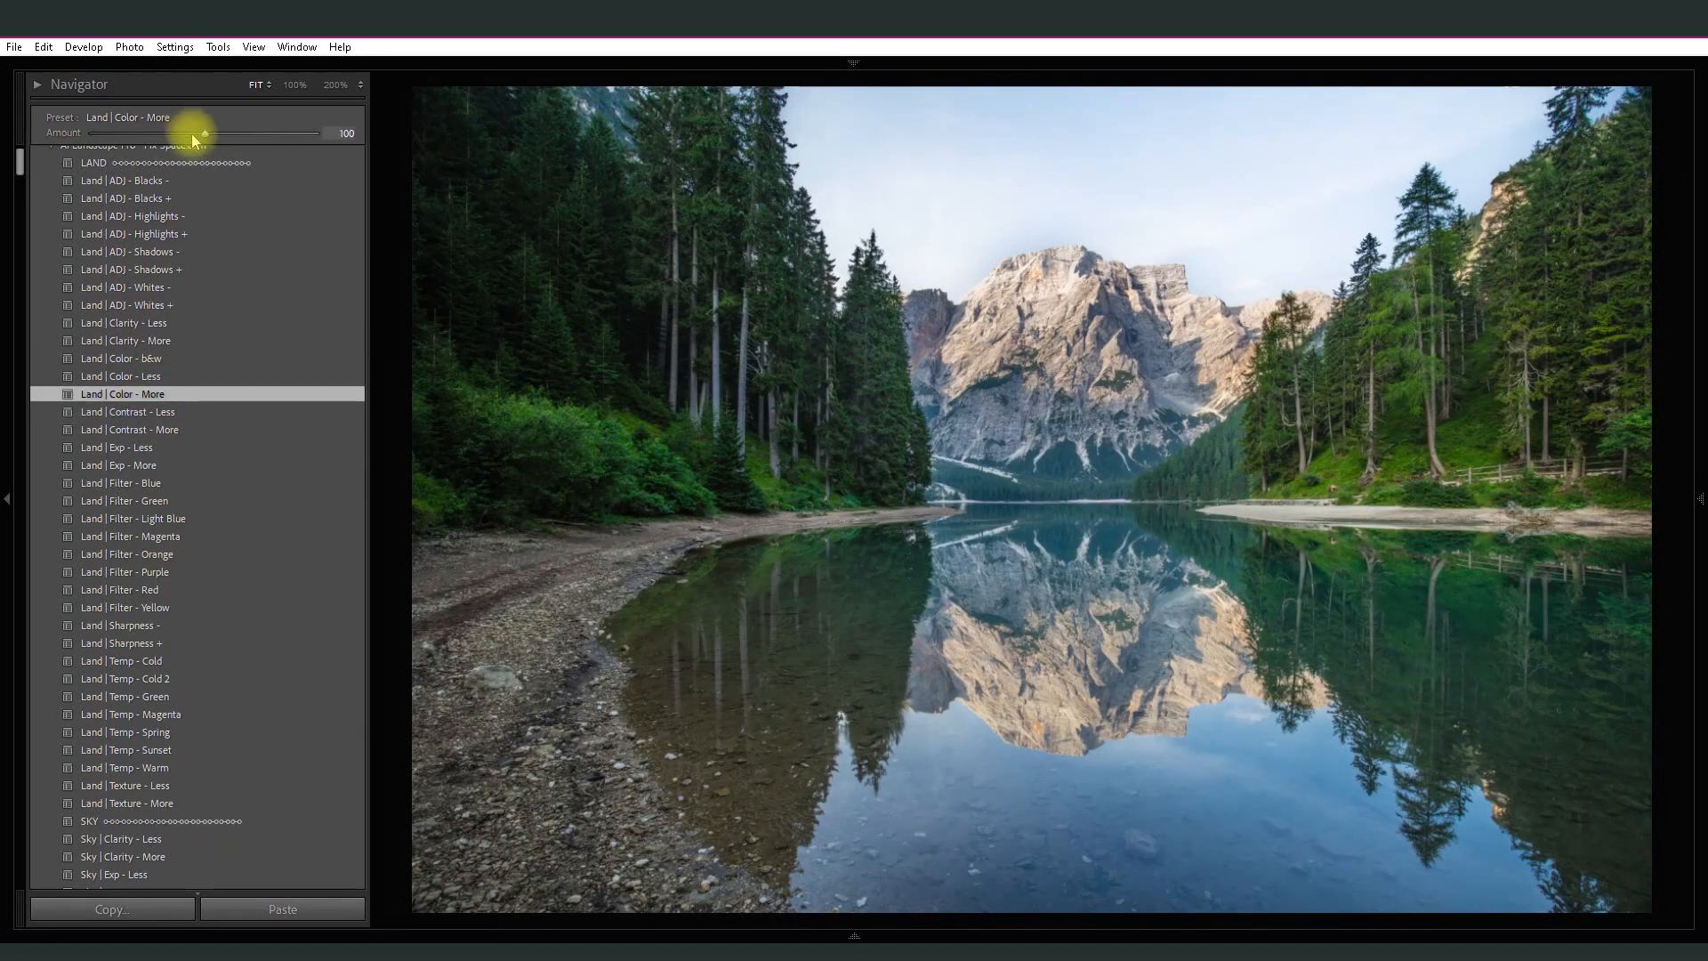
drag(193, 134, 239, 126)
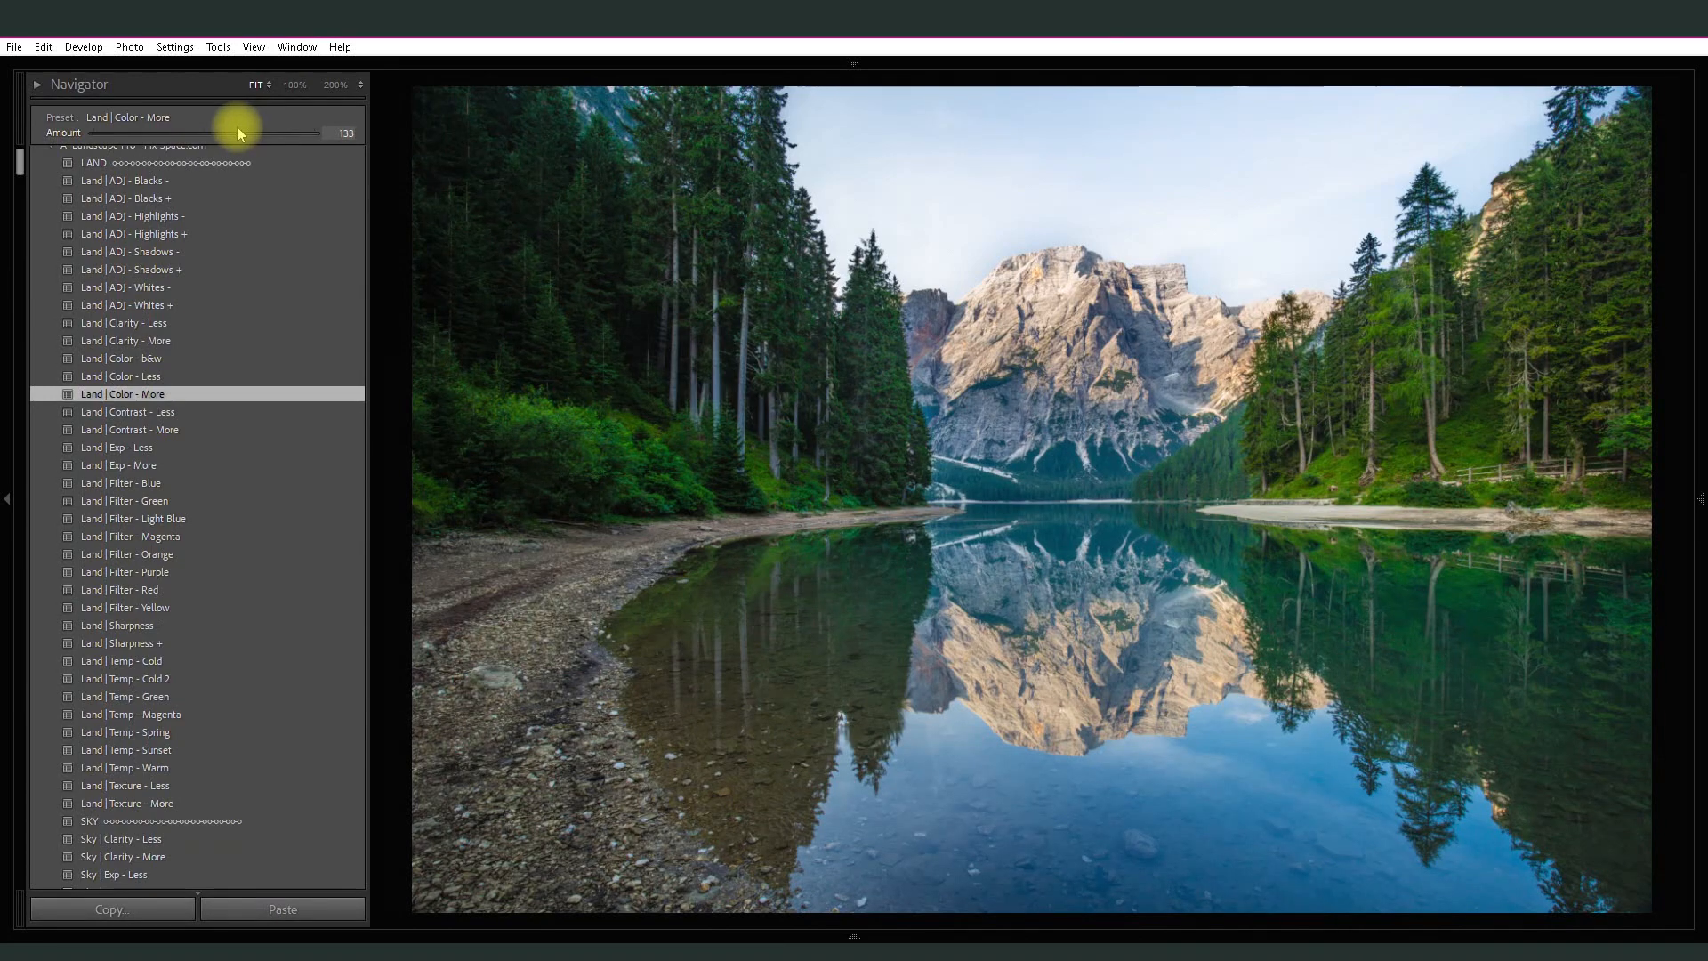
drag(238, 128, 233, 130)
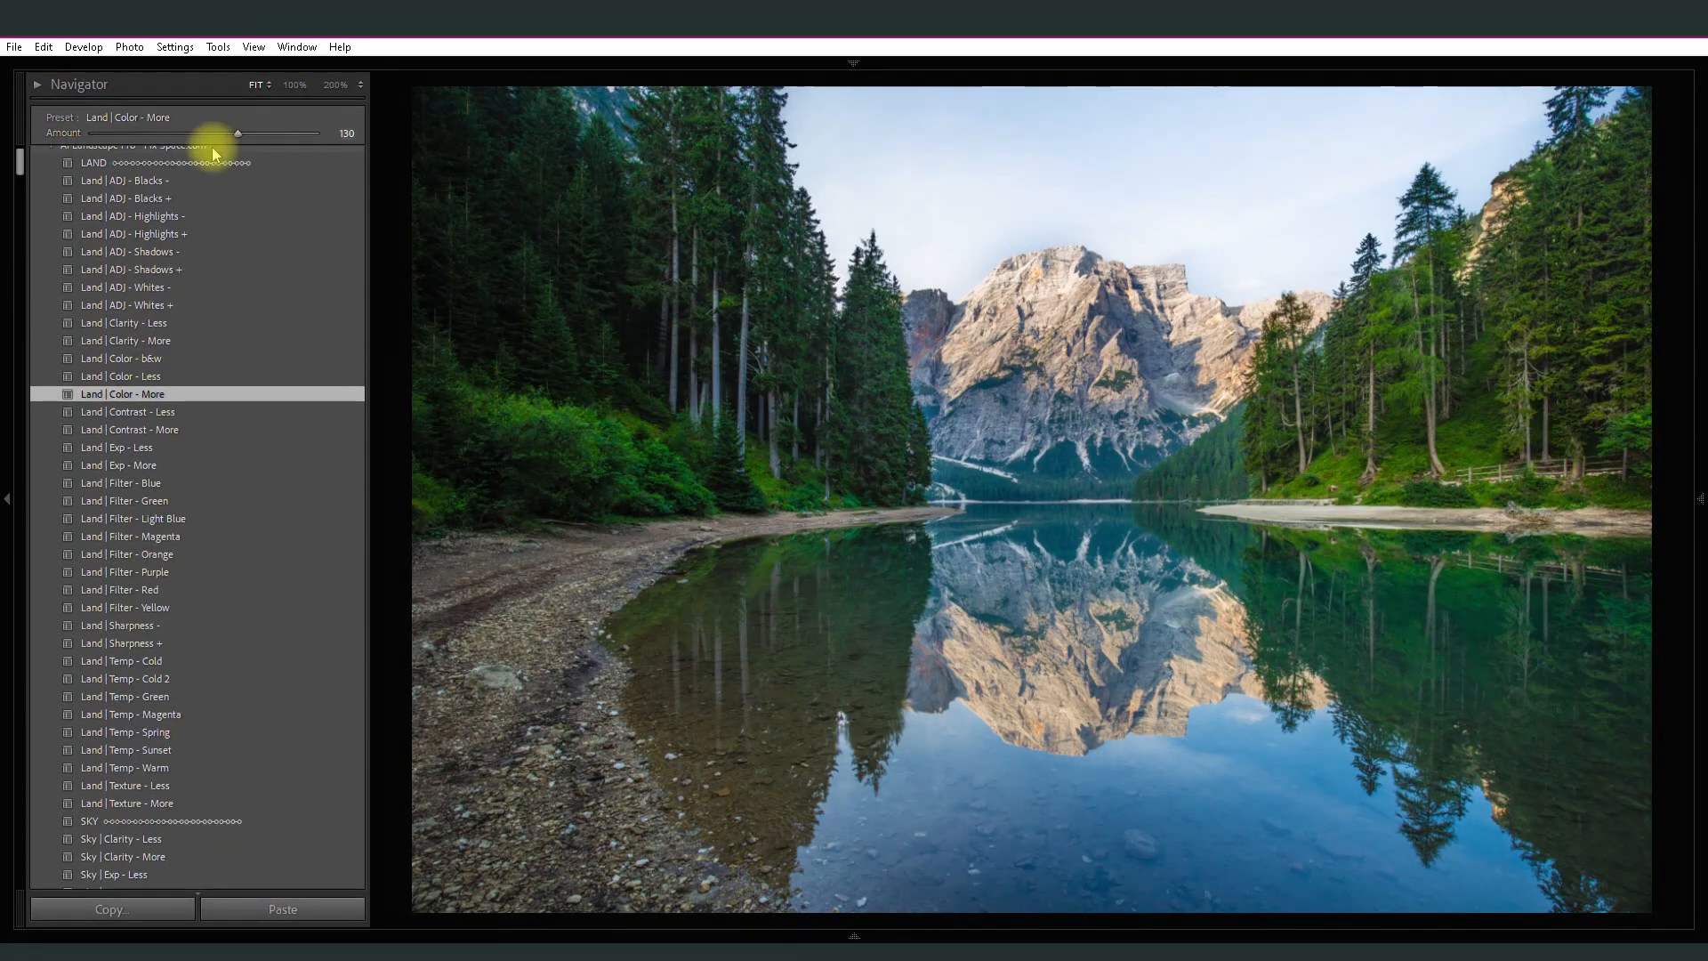
- Apply the Land | Sharpness + preset at amount 120
drag(22, 169, 23, 175)
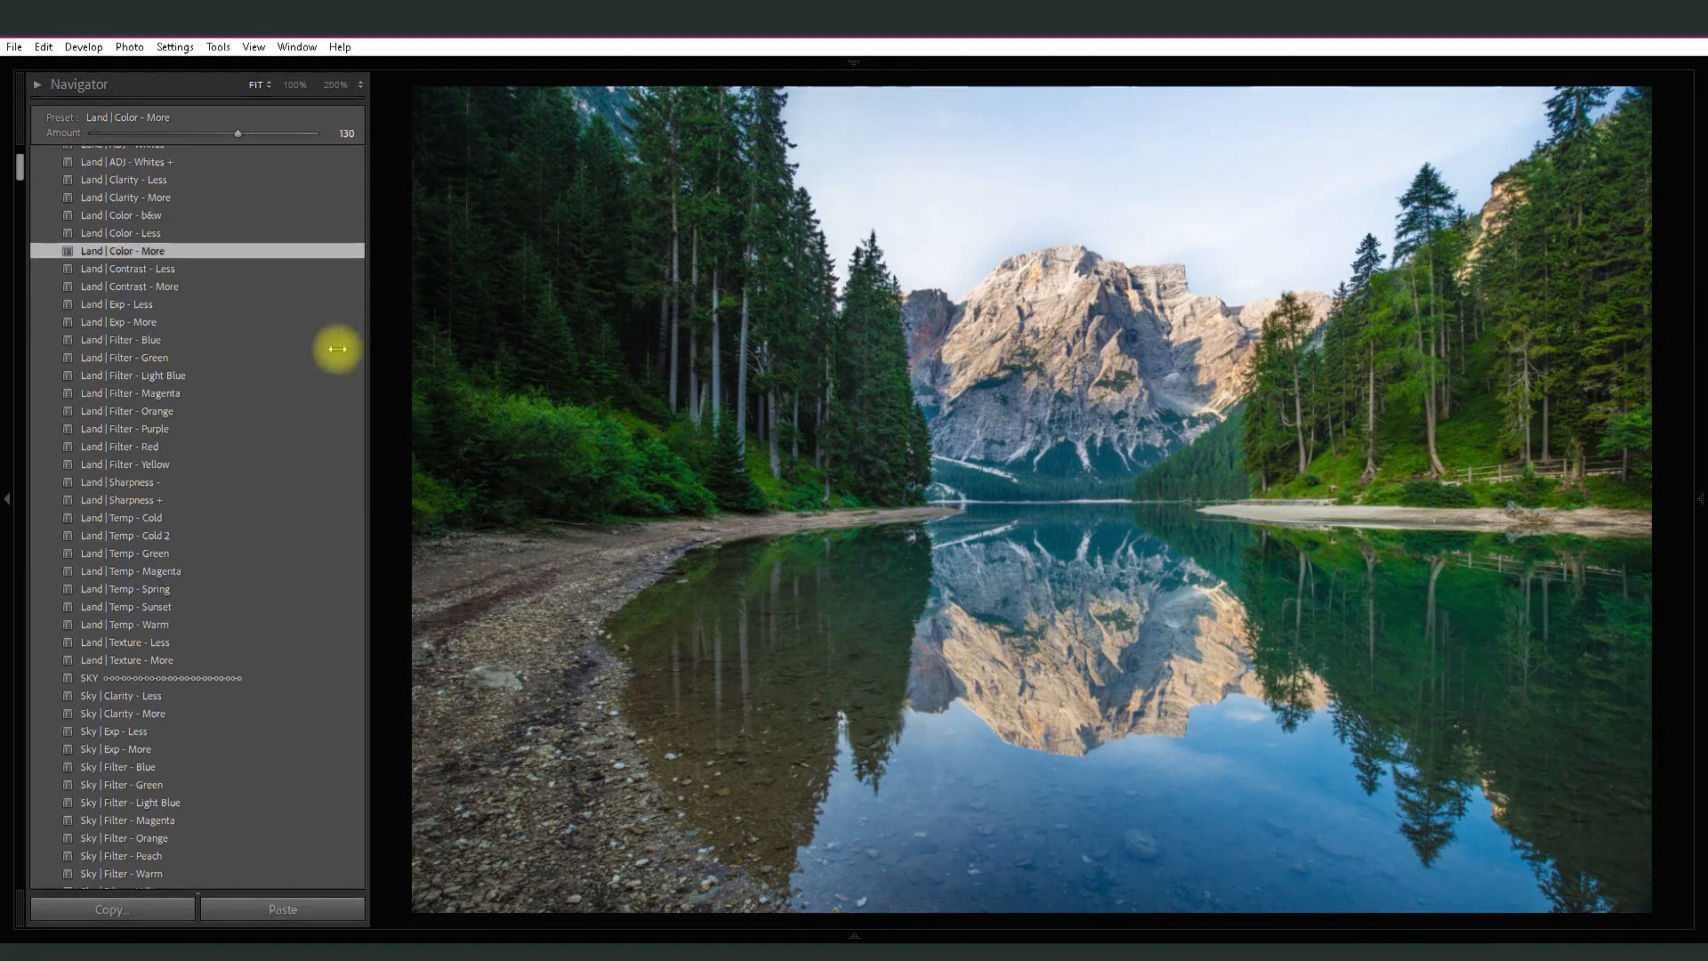
click(163, 499)
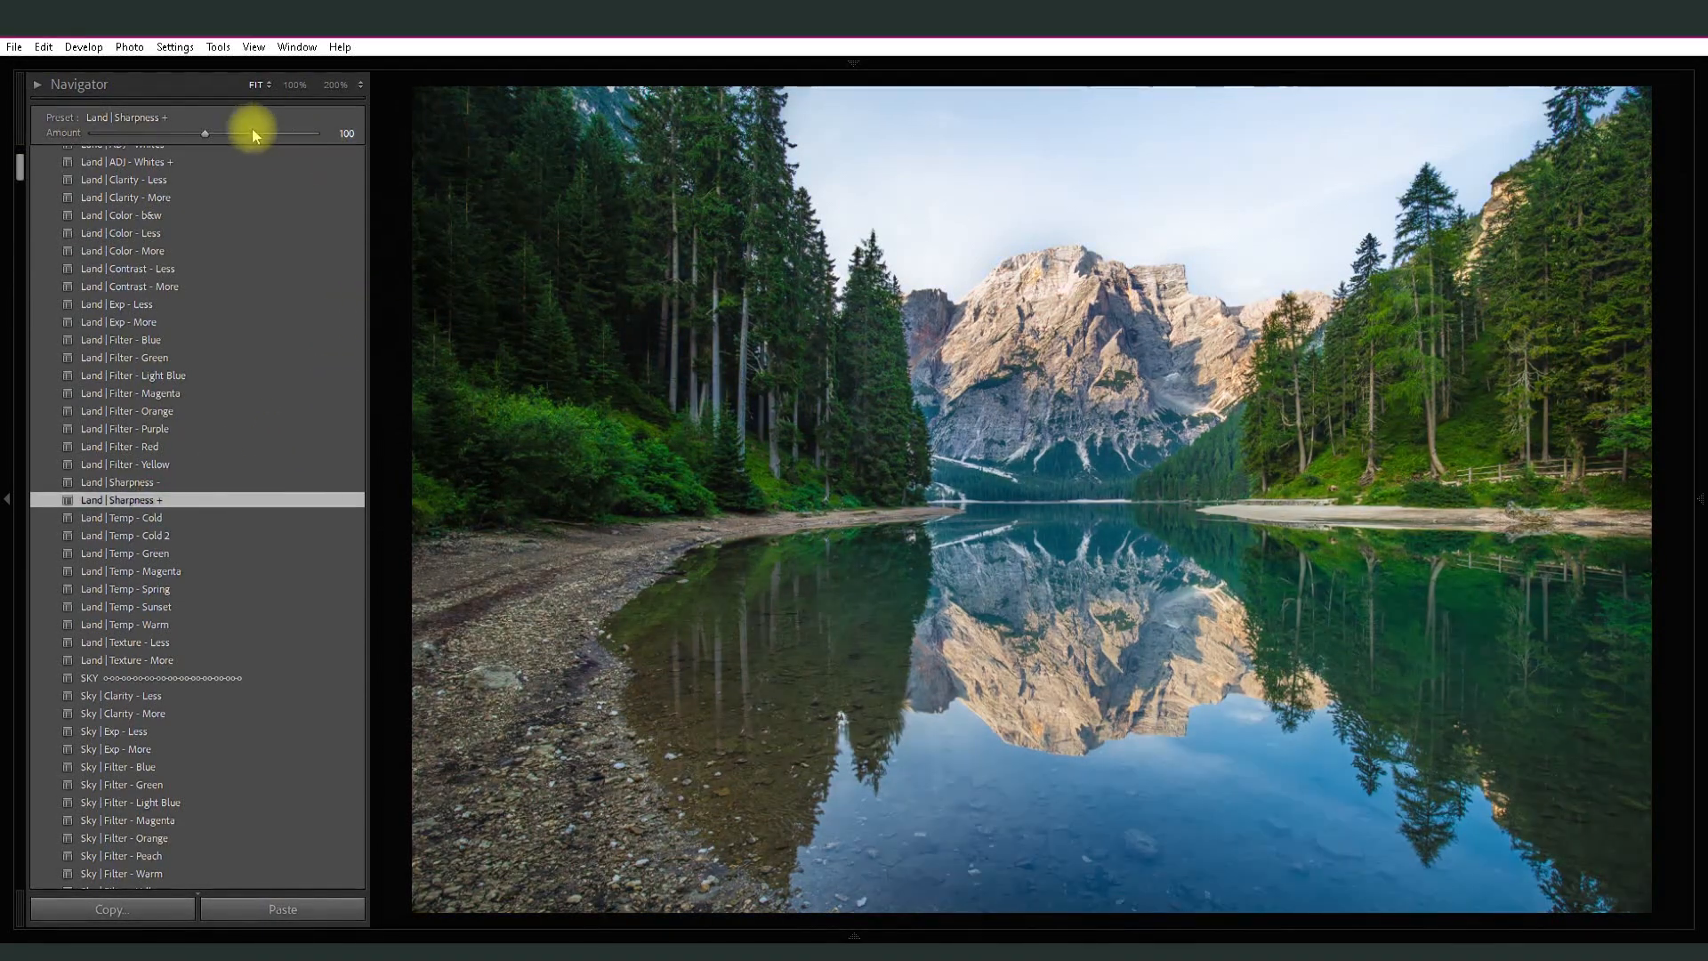
drag(205, 135, 226, 130)
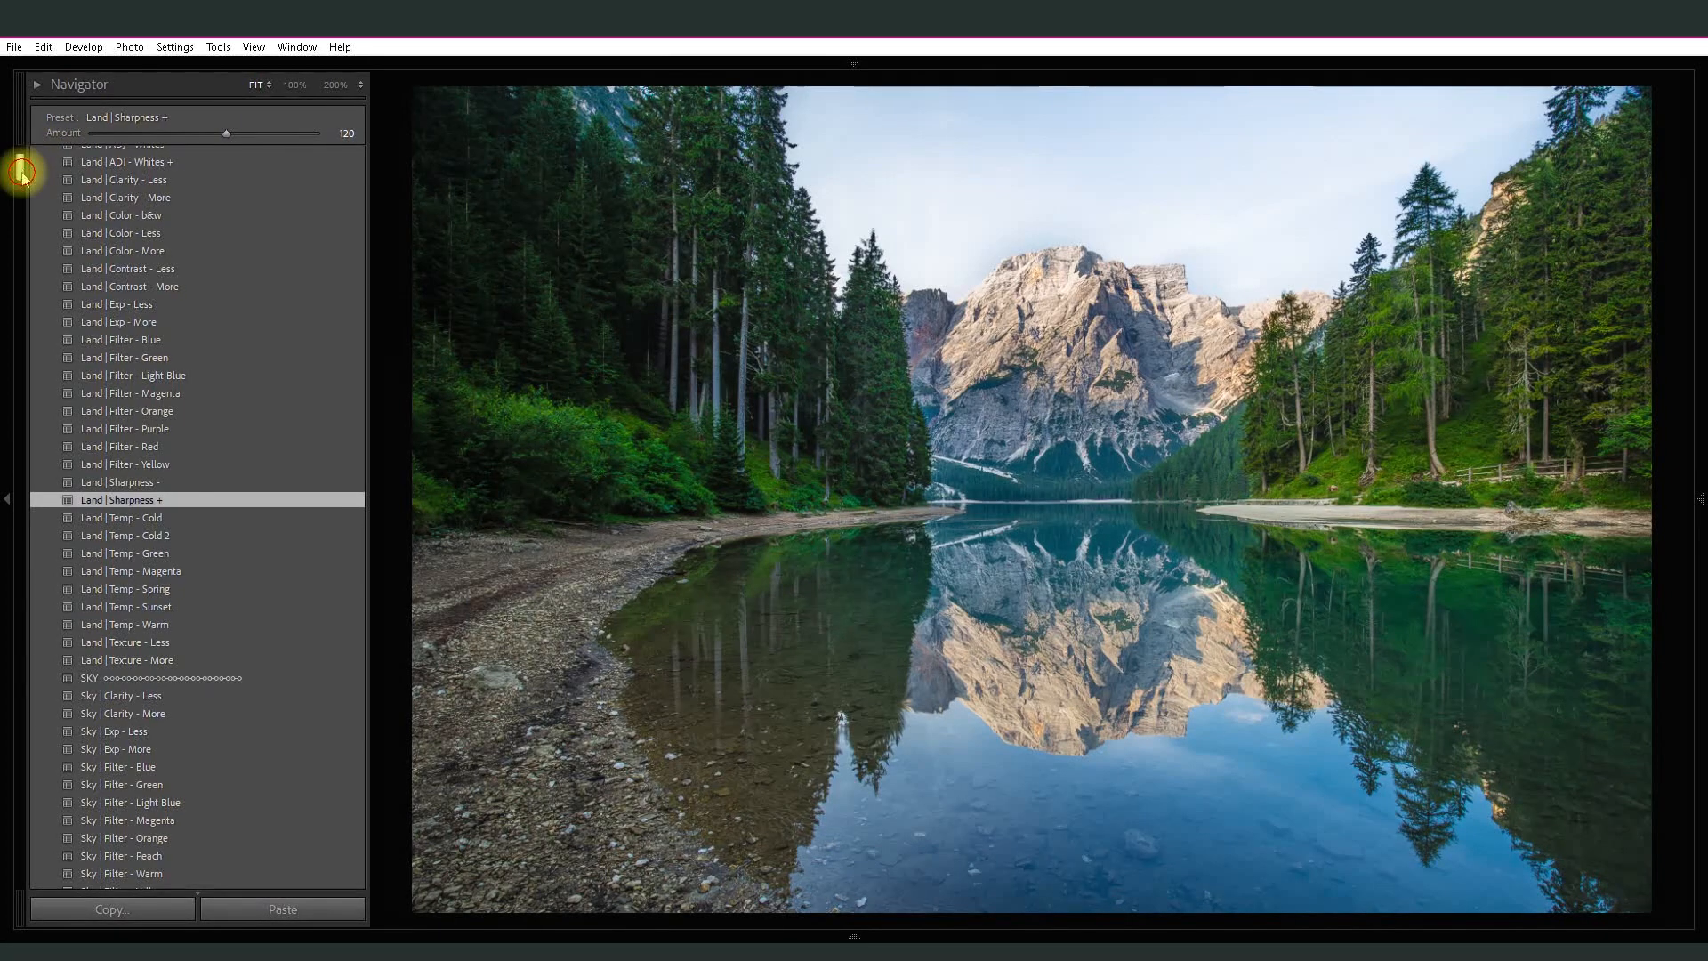
- Apply the Sky | Exp - Less preset at amount 68 and the Sky | Filter - Light Blue preset at amount 57
drag(23, 168, 20, 194)
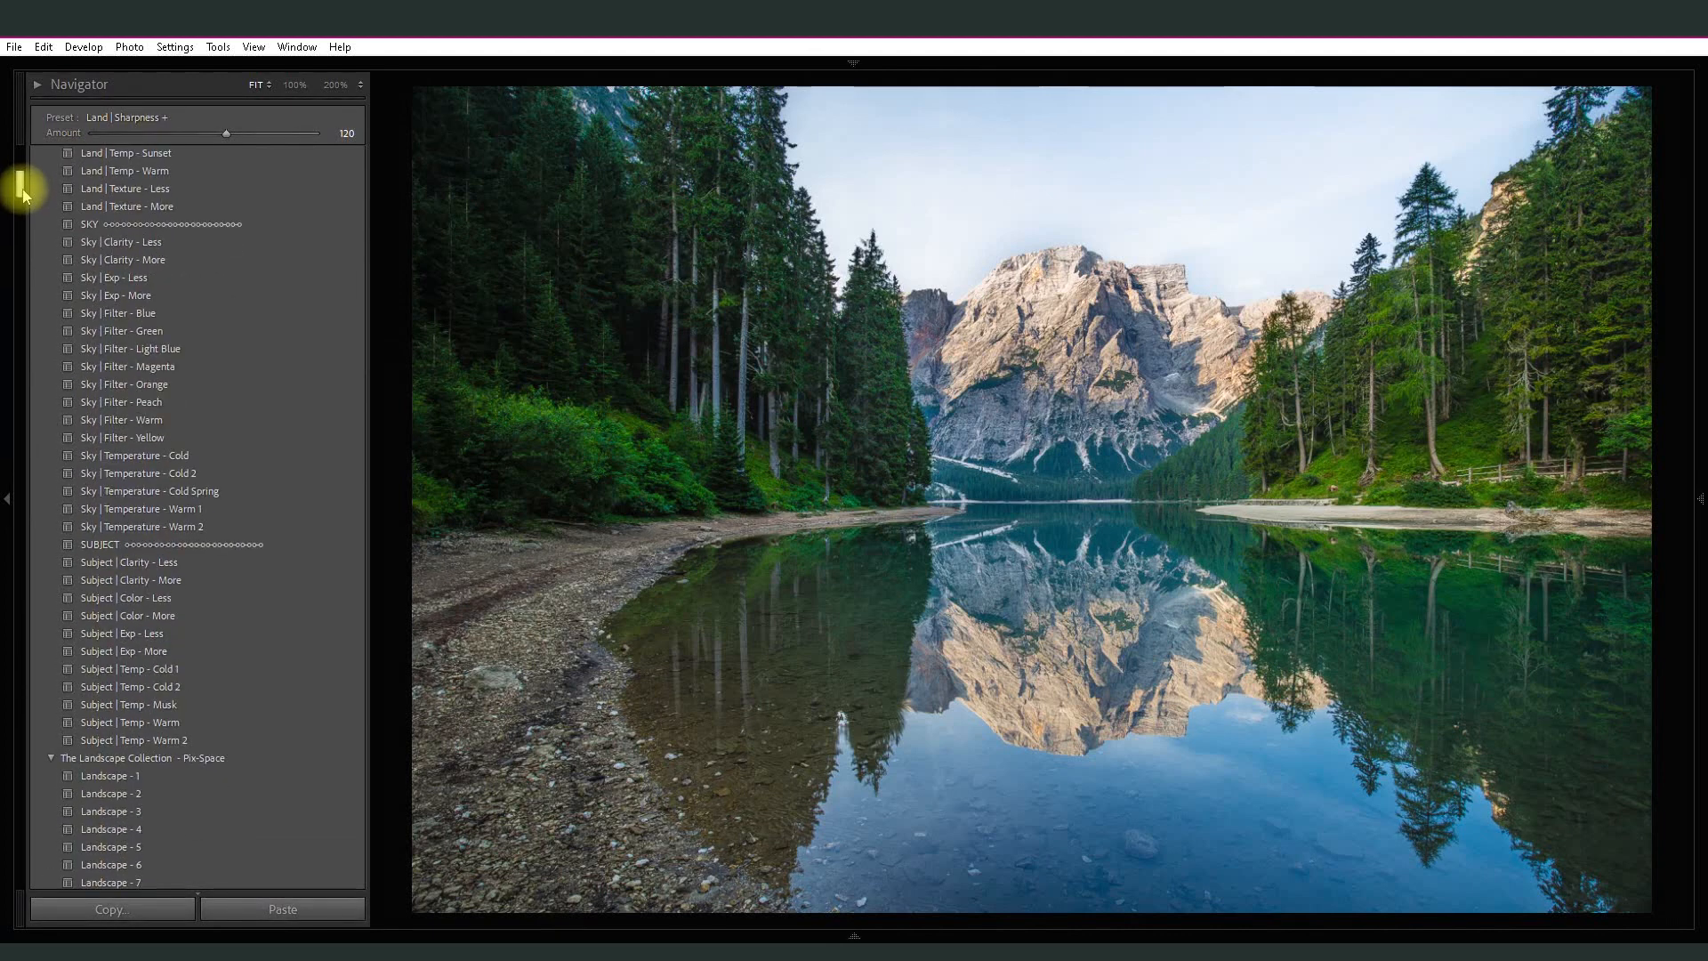
click(142, 277)
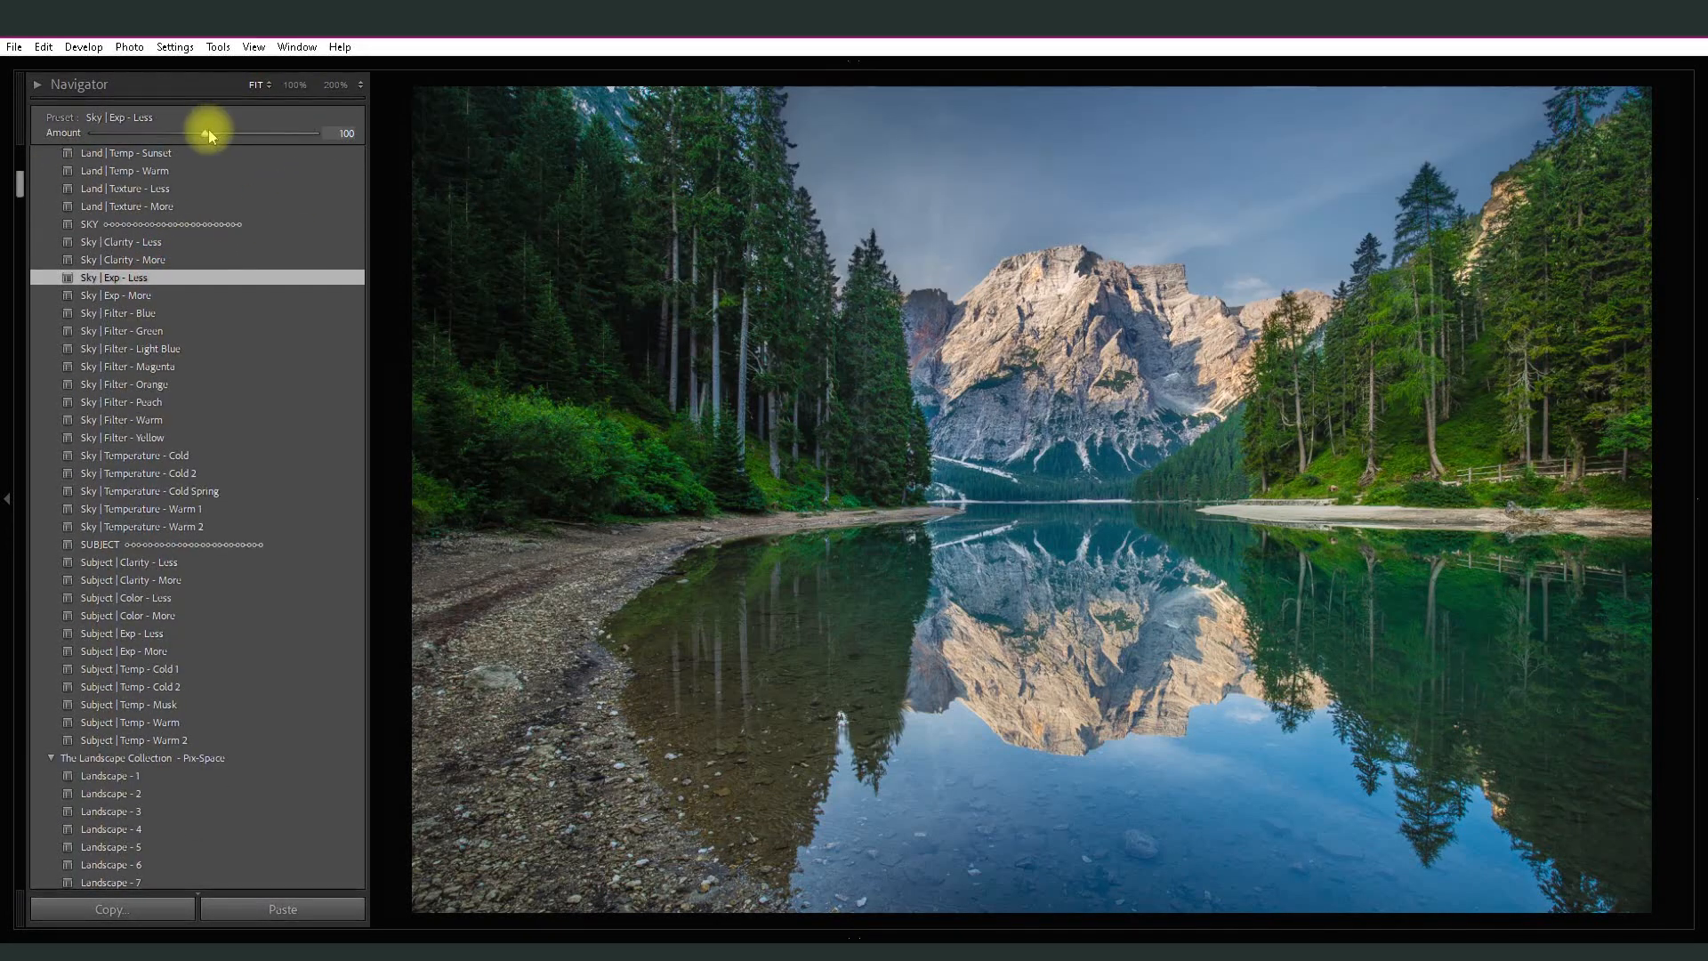
drag(208, 133, 170, 134)
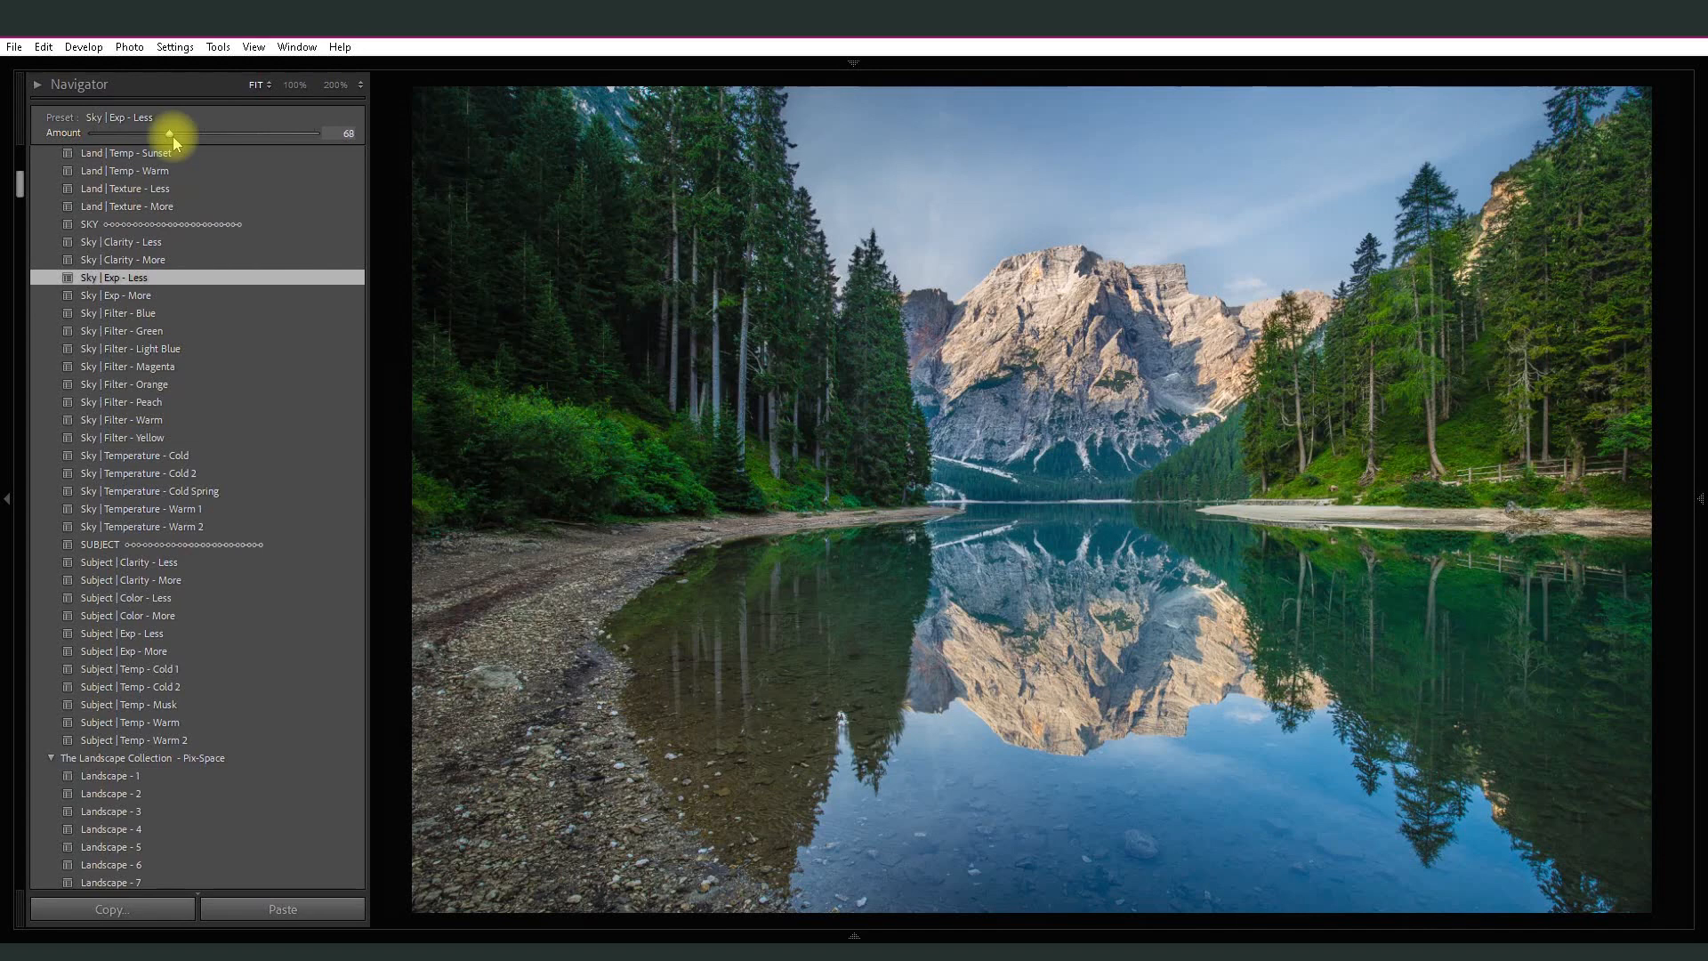
click(176, 349)
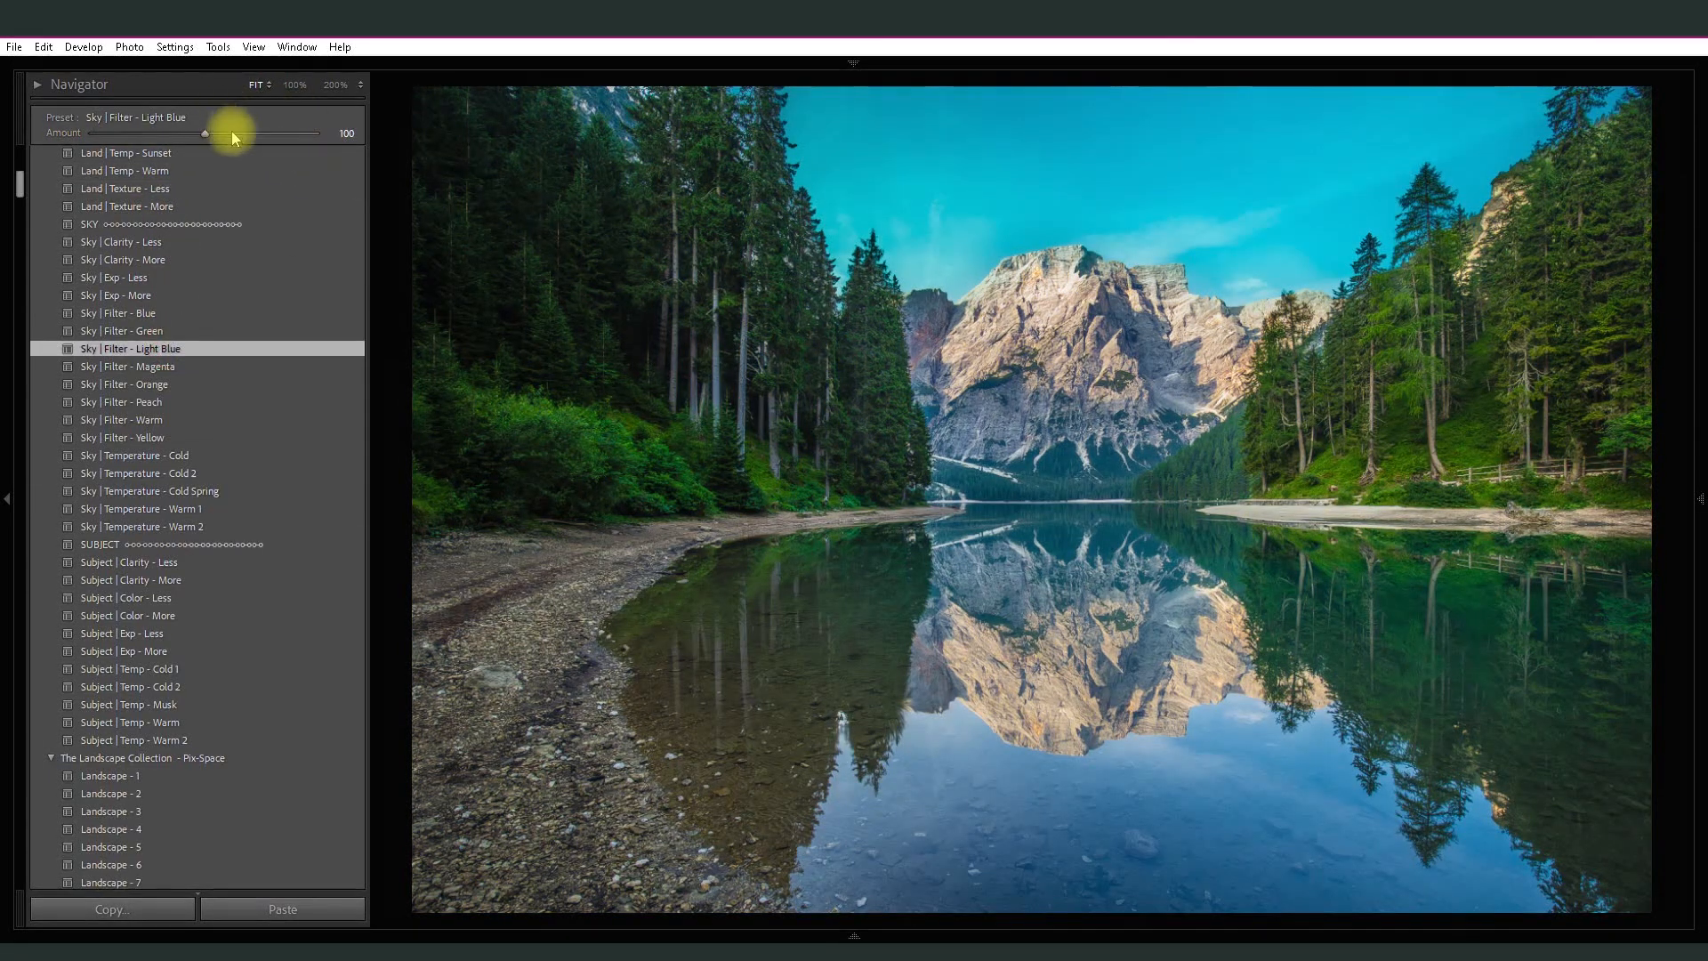
drag(203, 134, 158, 136)
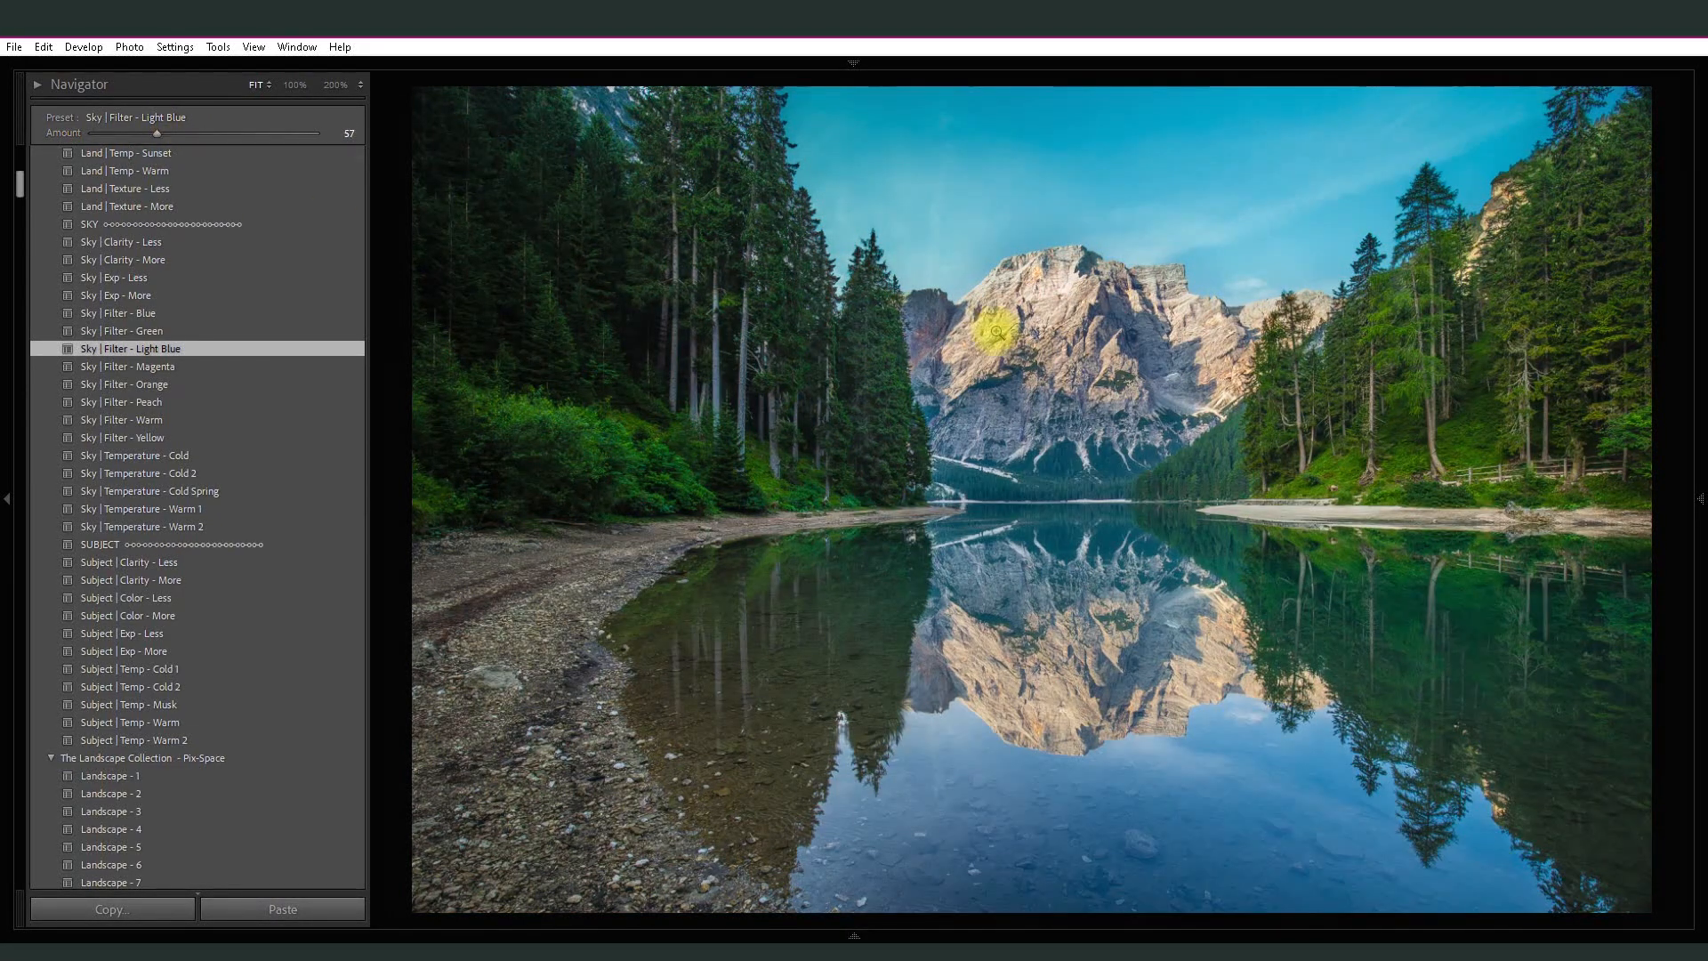
- Compare the fully edited mountain lake photo repeatedly with its original version, ending on the edited view
mouse_move(1695, 360)
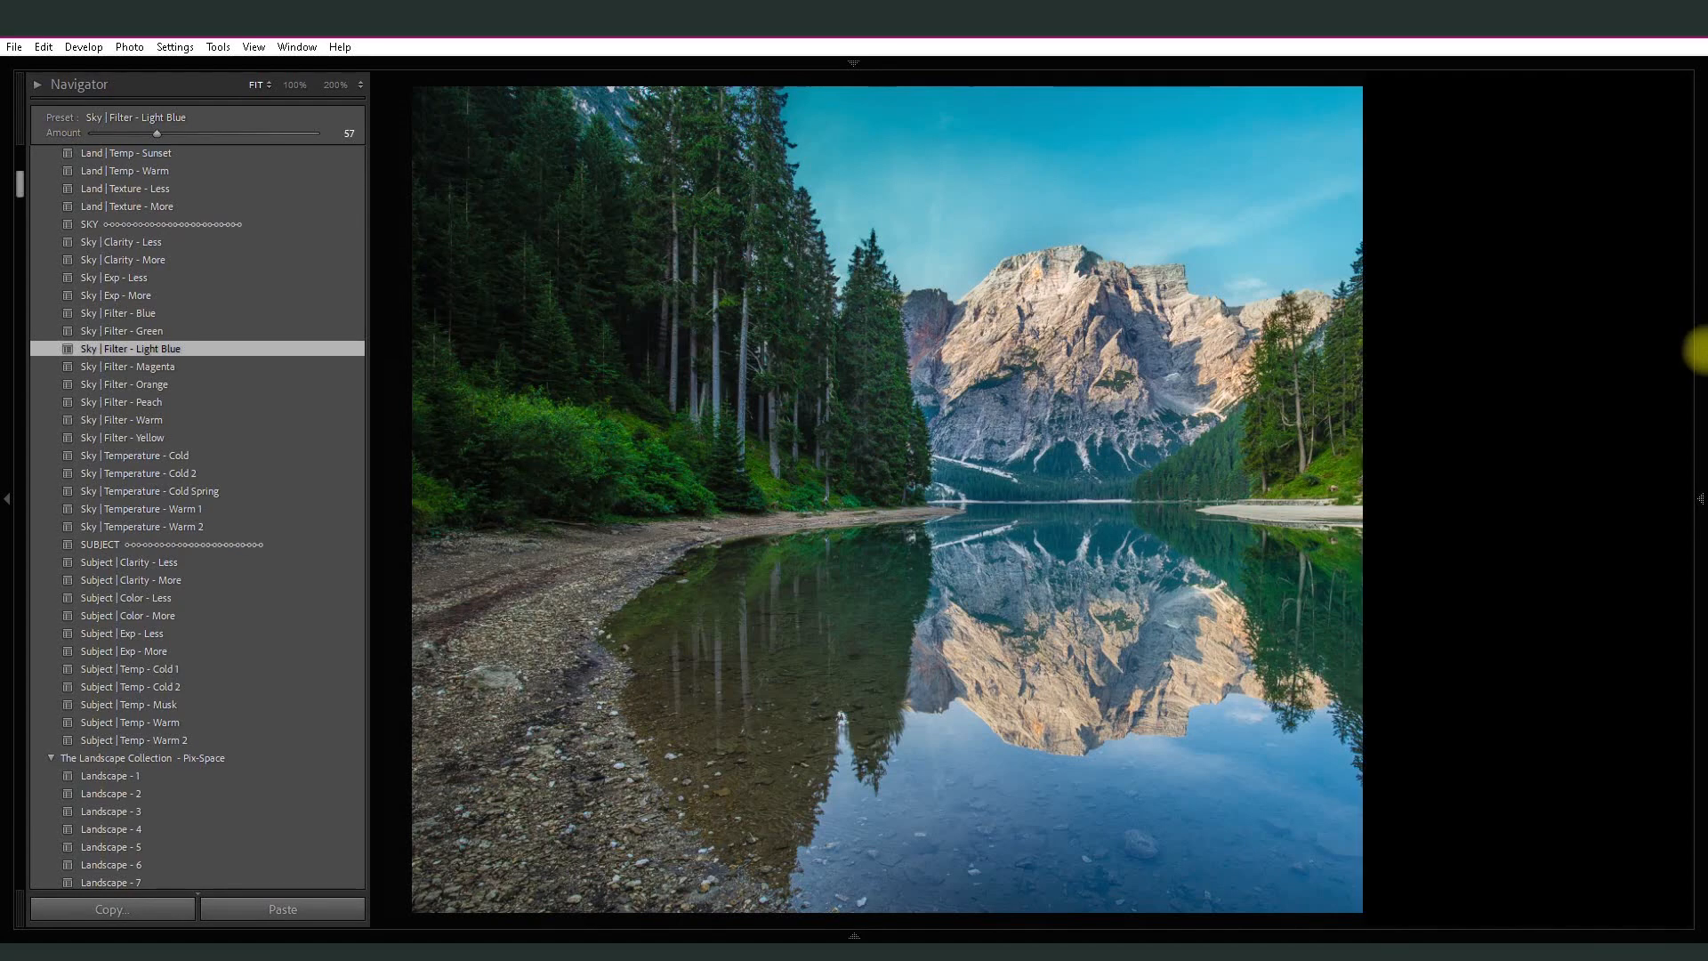
key(backslash)
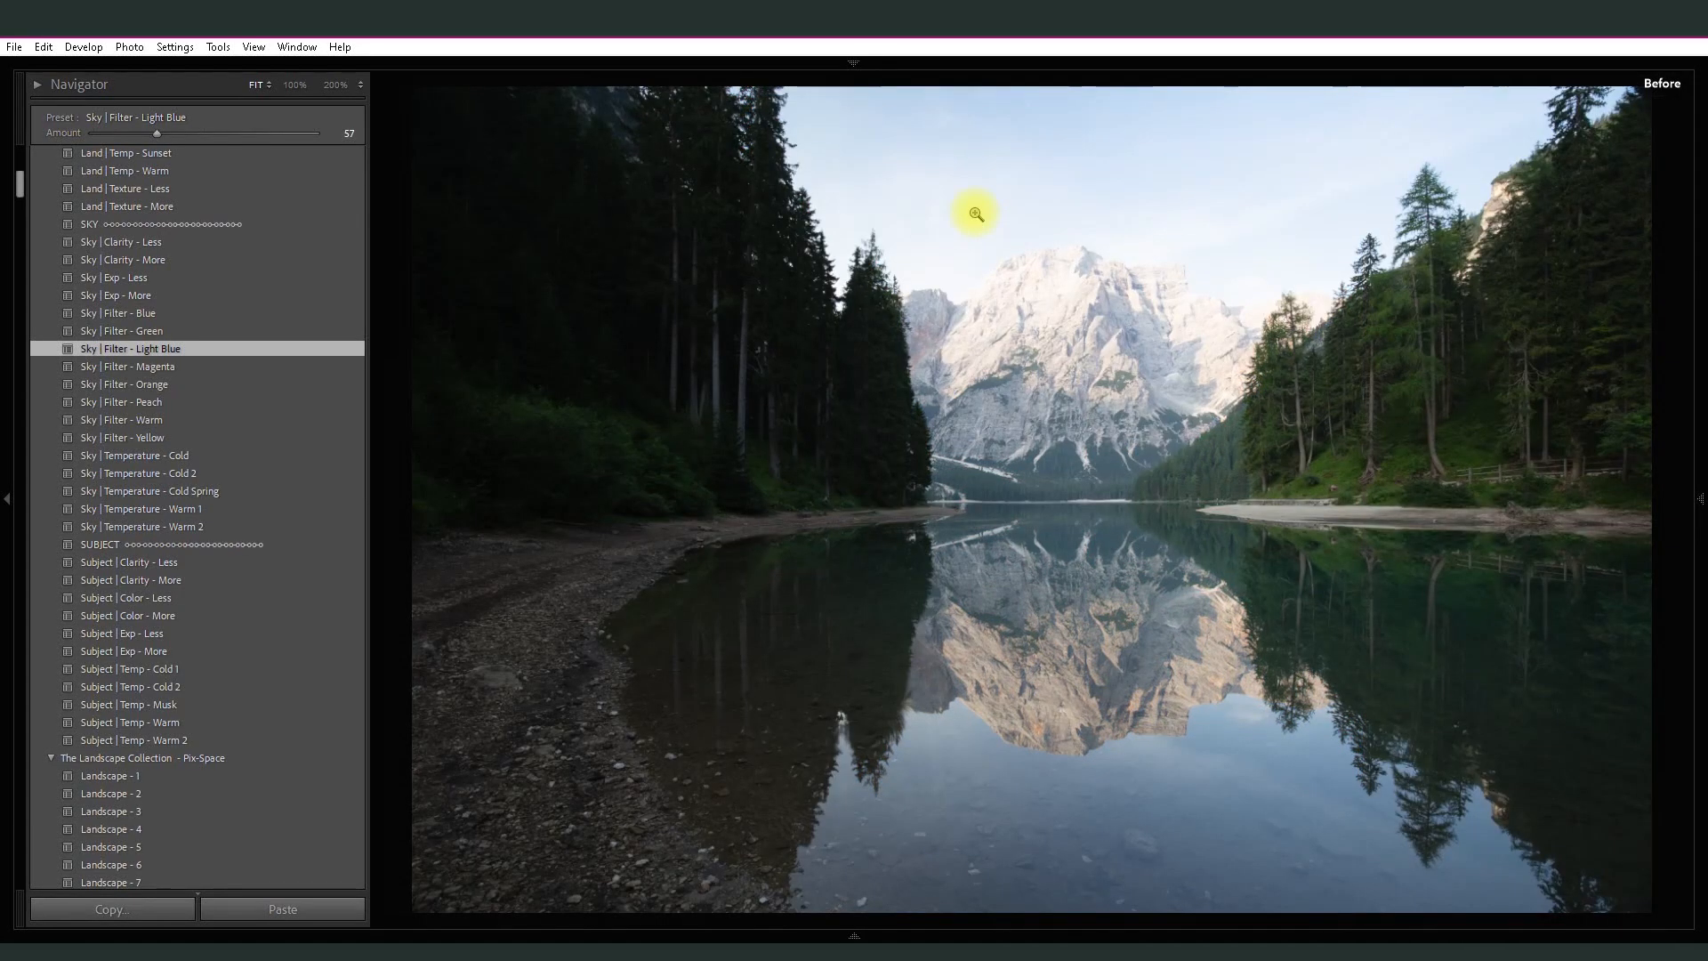
key(backslash)
key(backslash)
key(backslash)
key(backslash)
key(backslash)
key(backslash)
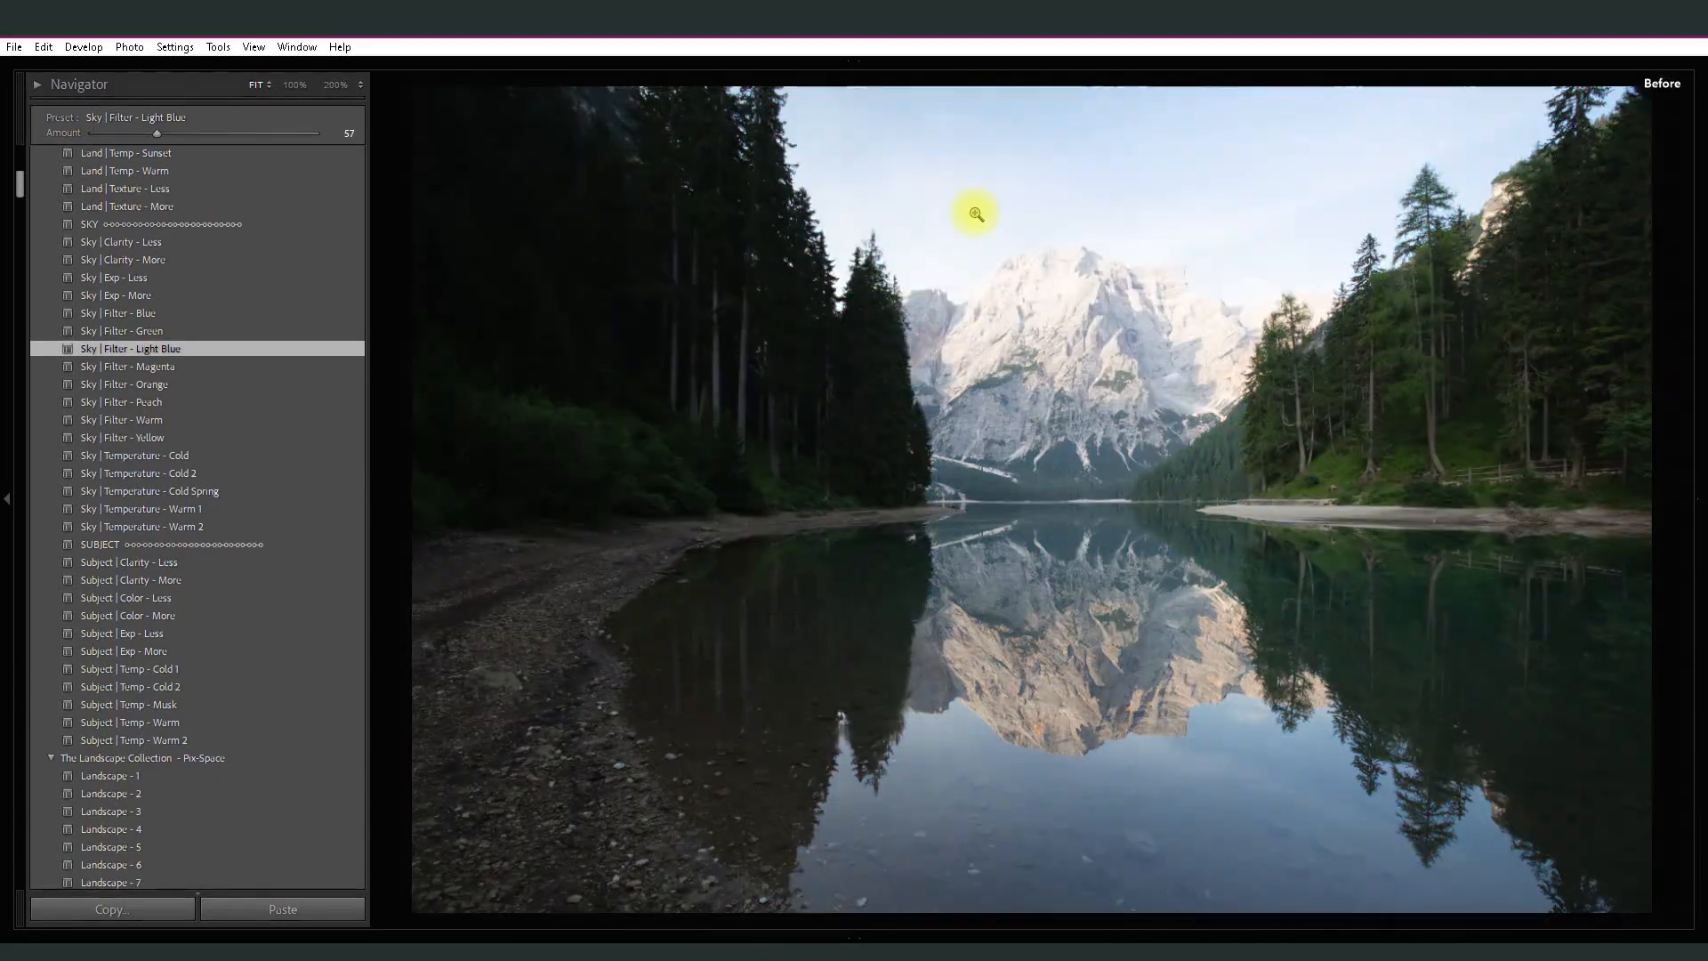
key(backslash)
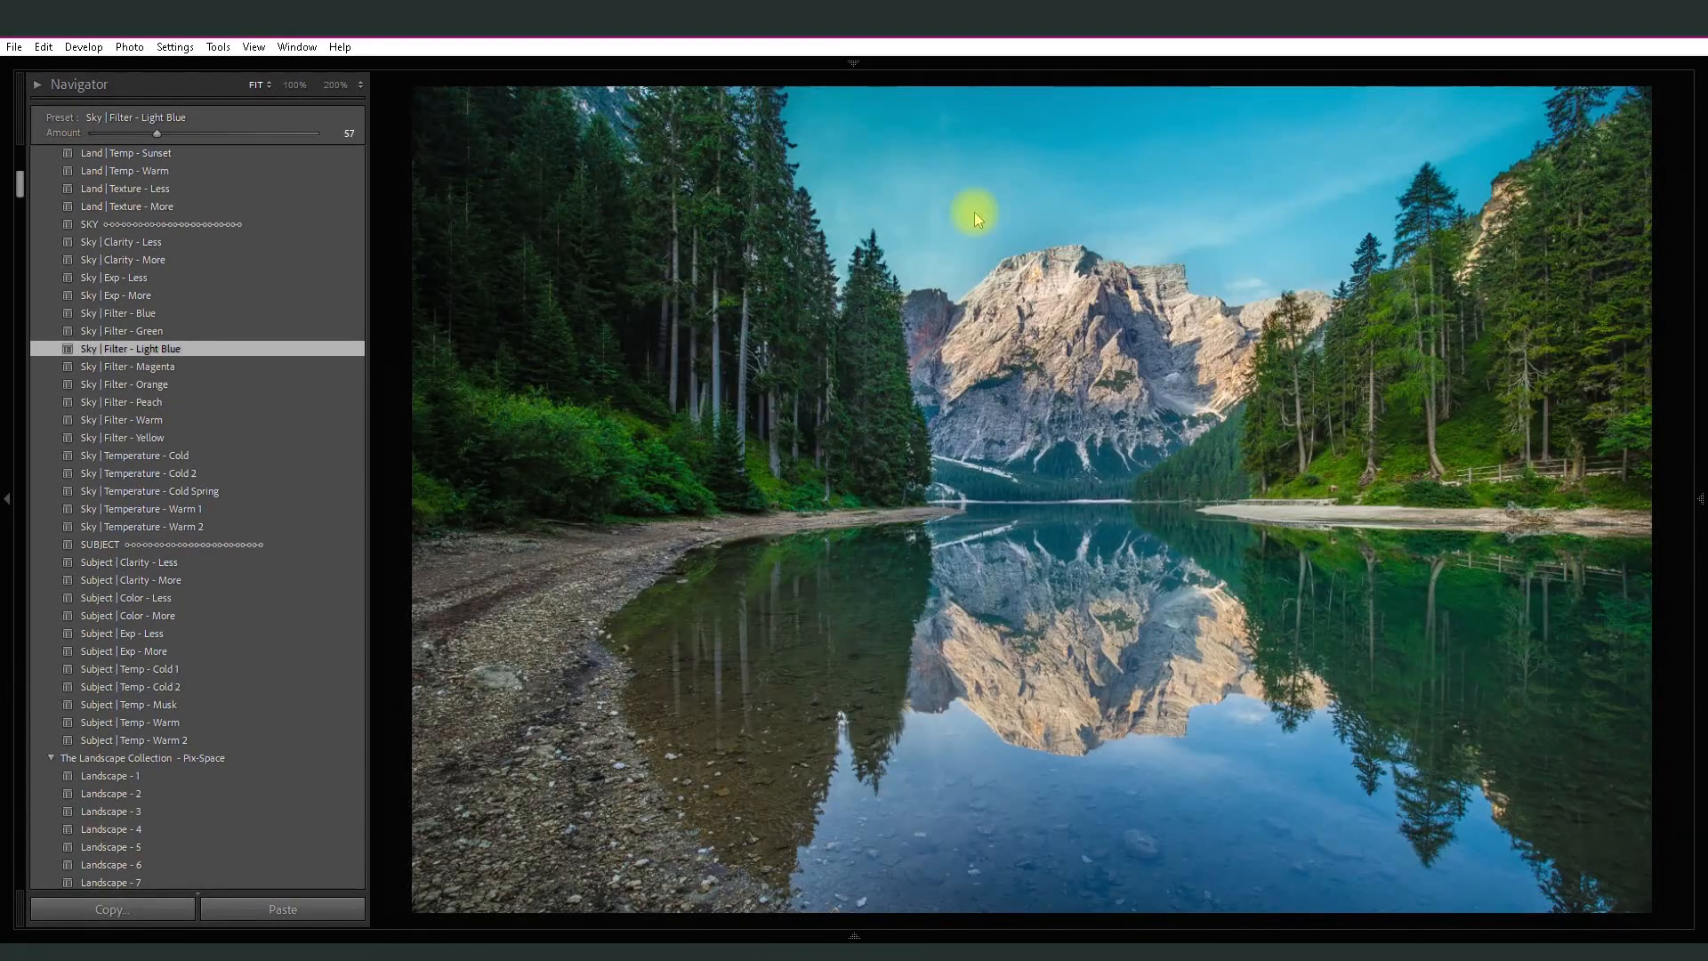
key(backslash)
key(backslash)
key(backslash)
key(backslash)
key(backslash)
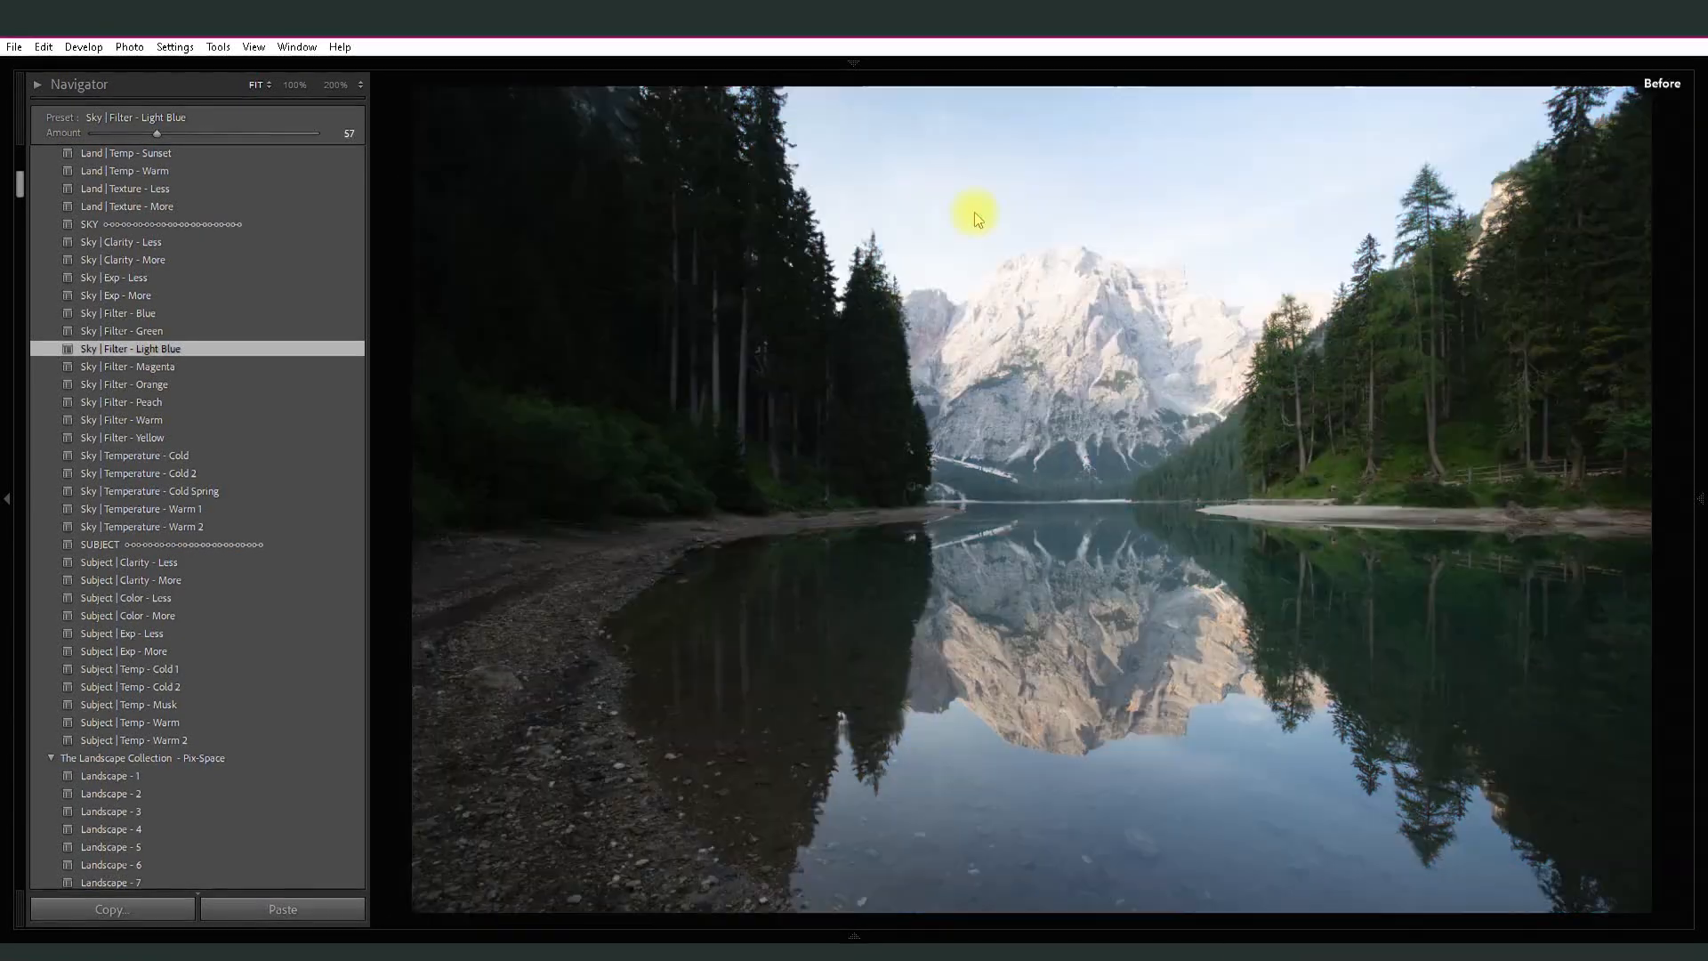
key(backslash)
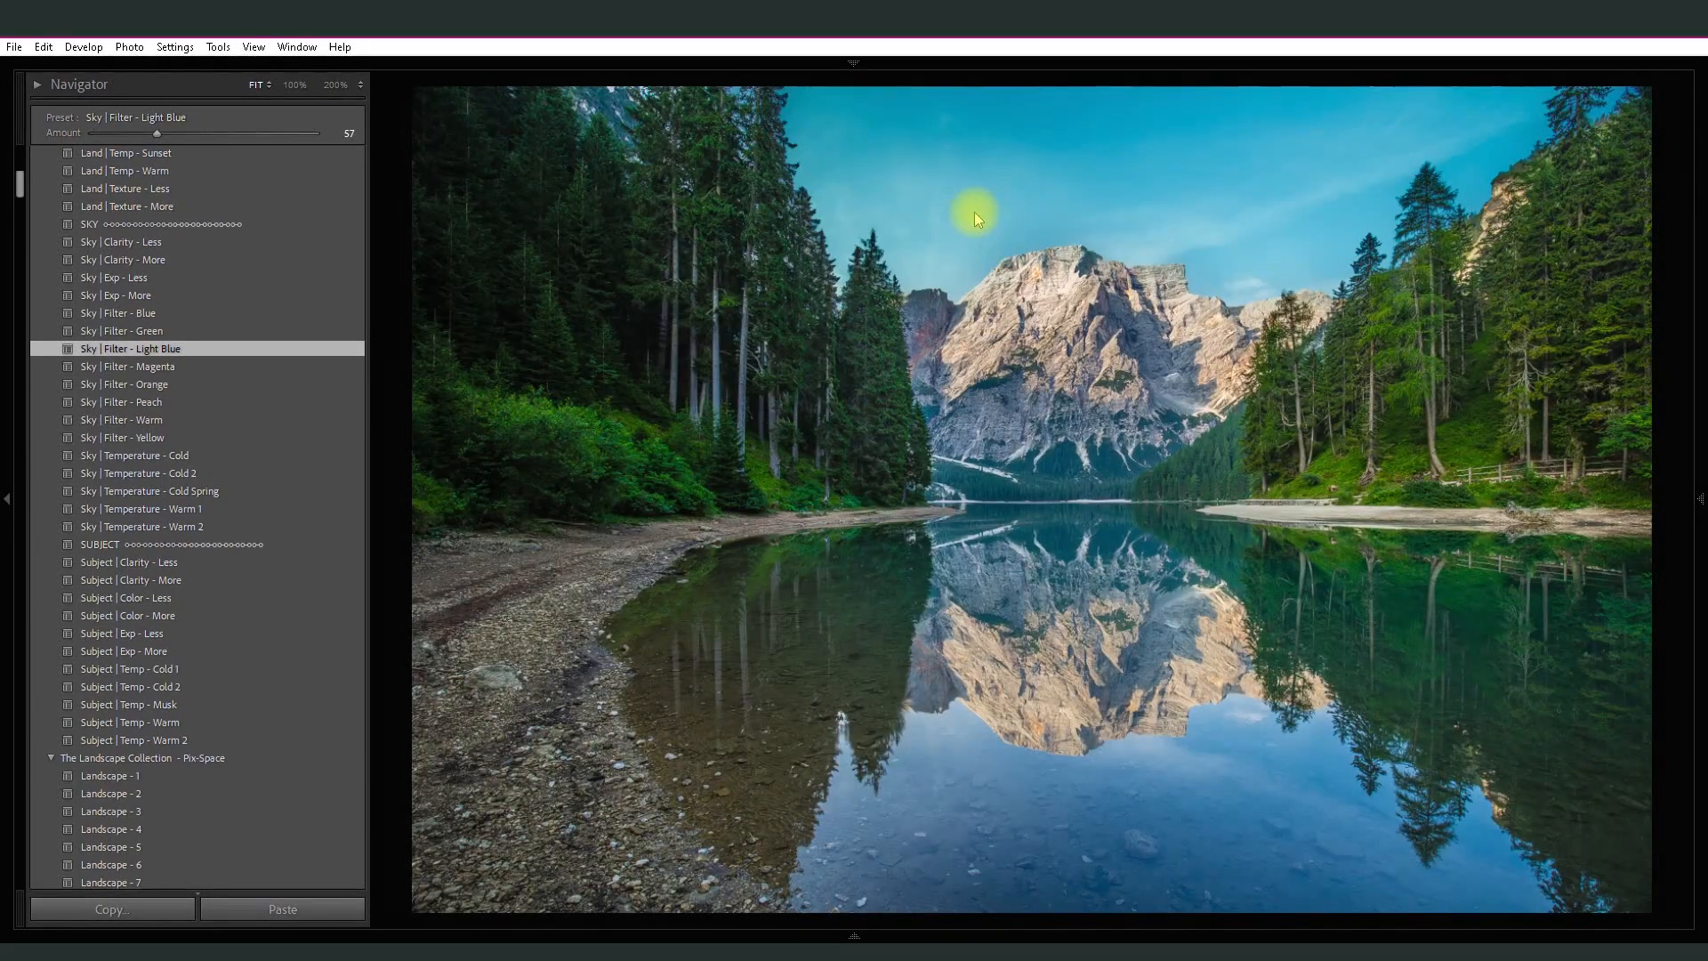